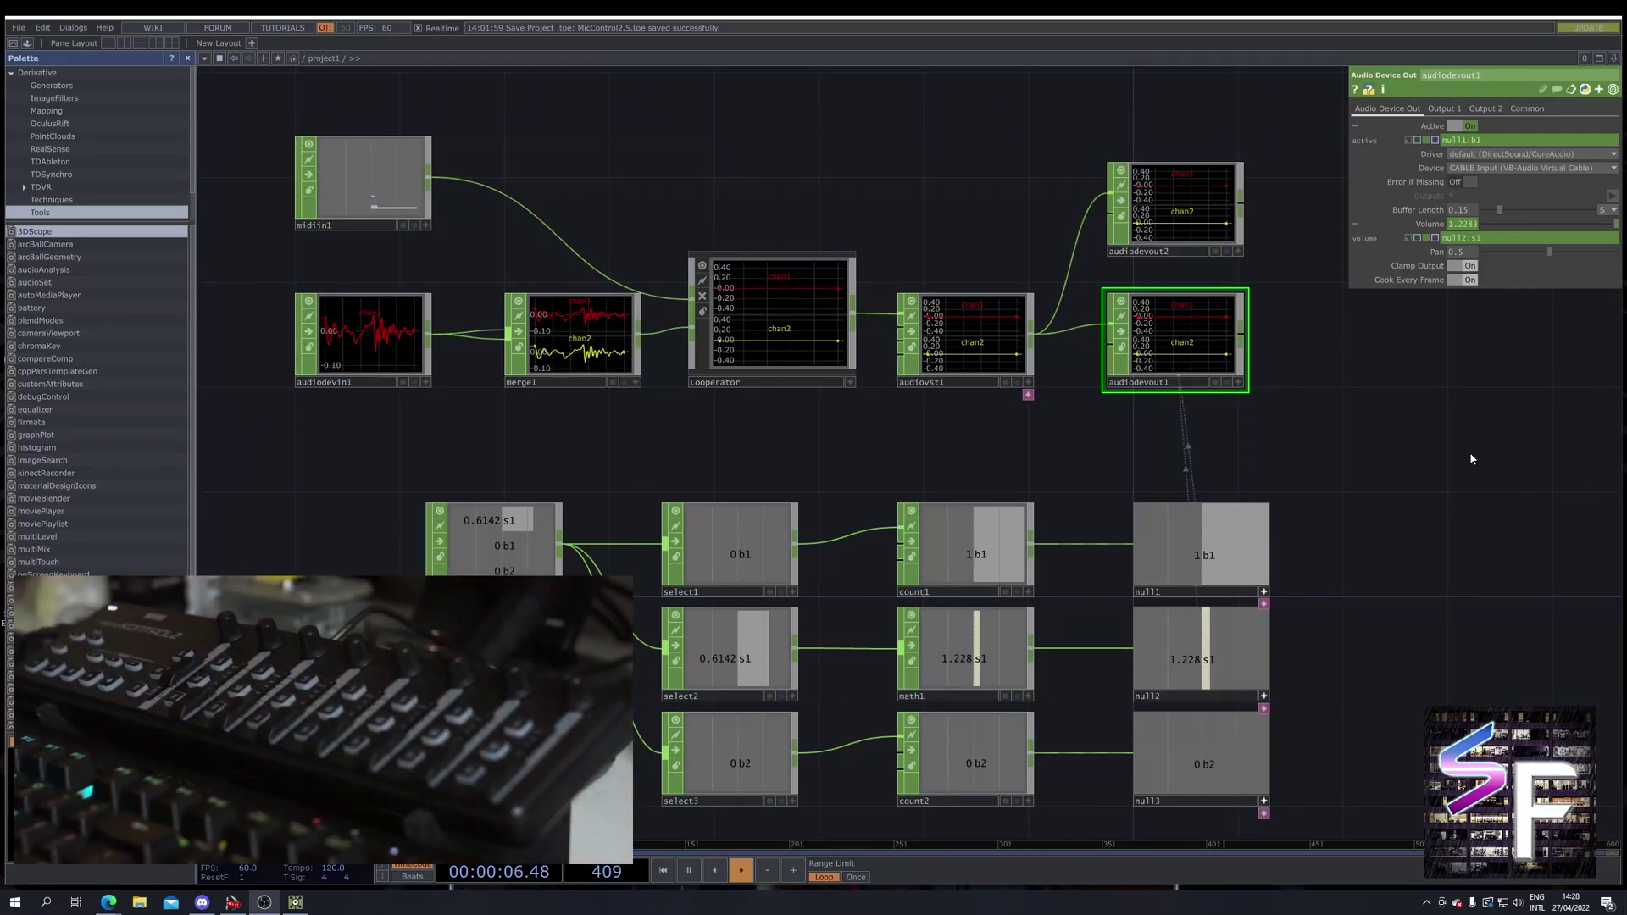
Step: Shift all operators of the upper audio chain slightly right so audiodevout1 sits directly above null1
scroll(1470, 457, down, 4)
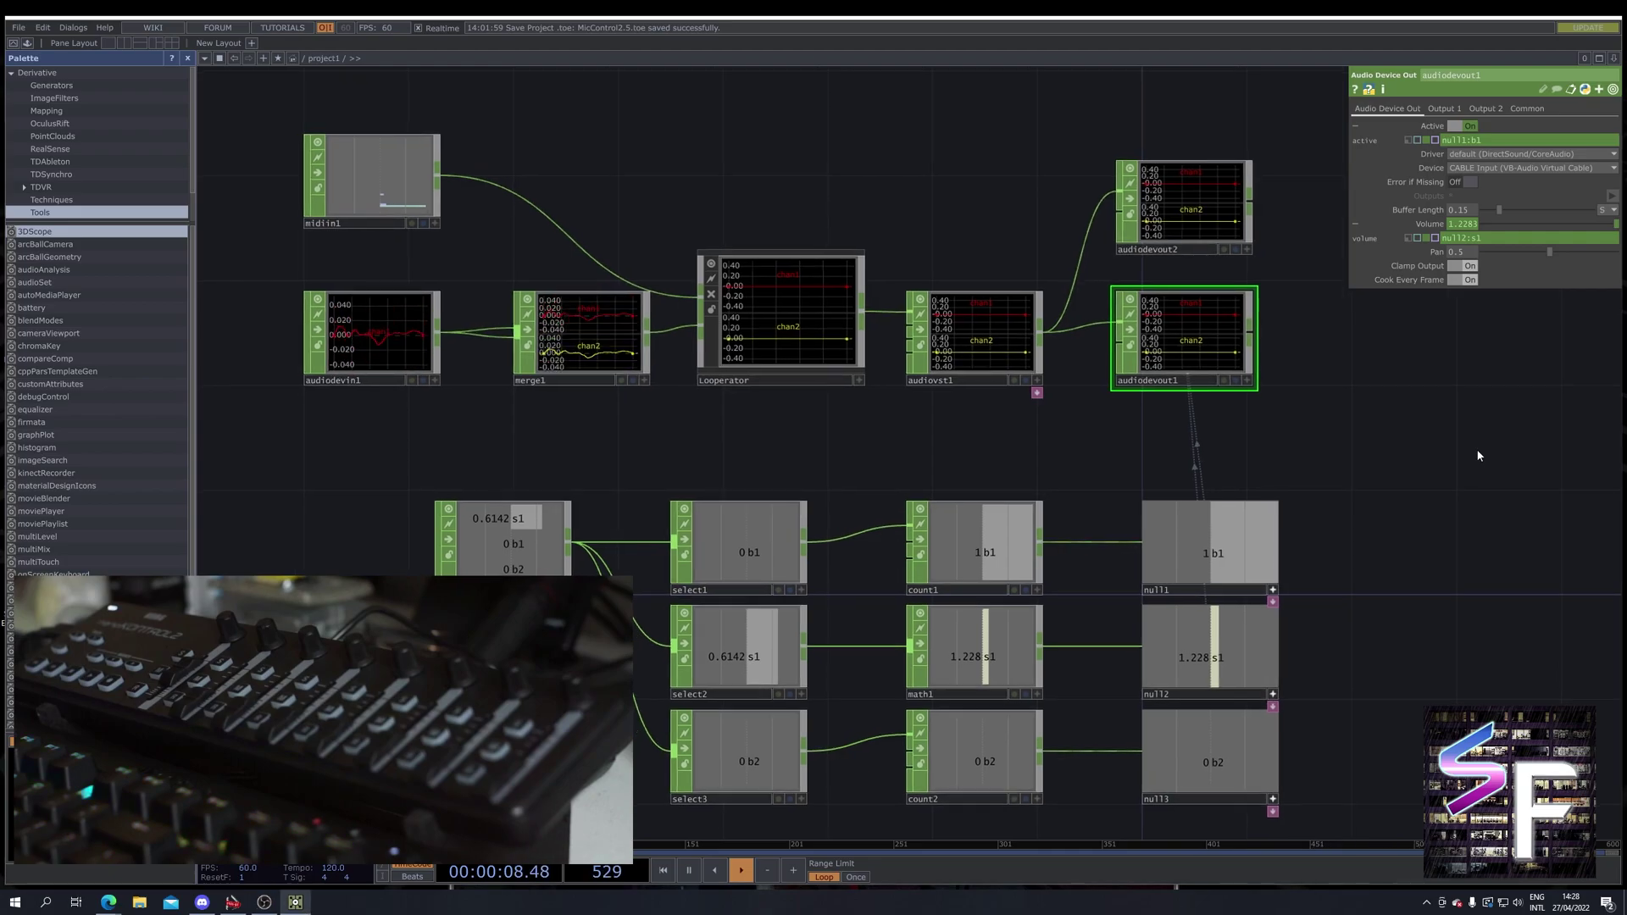
drag(1426, 450, 1305, 450)
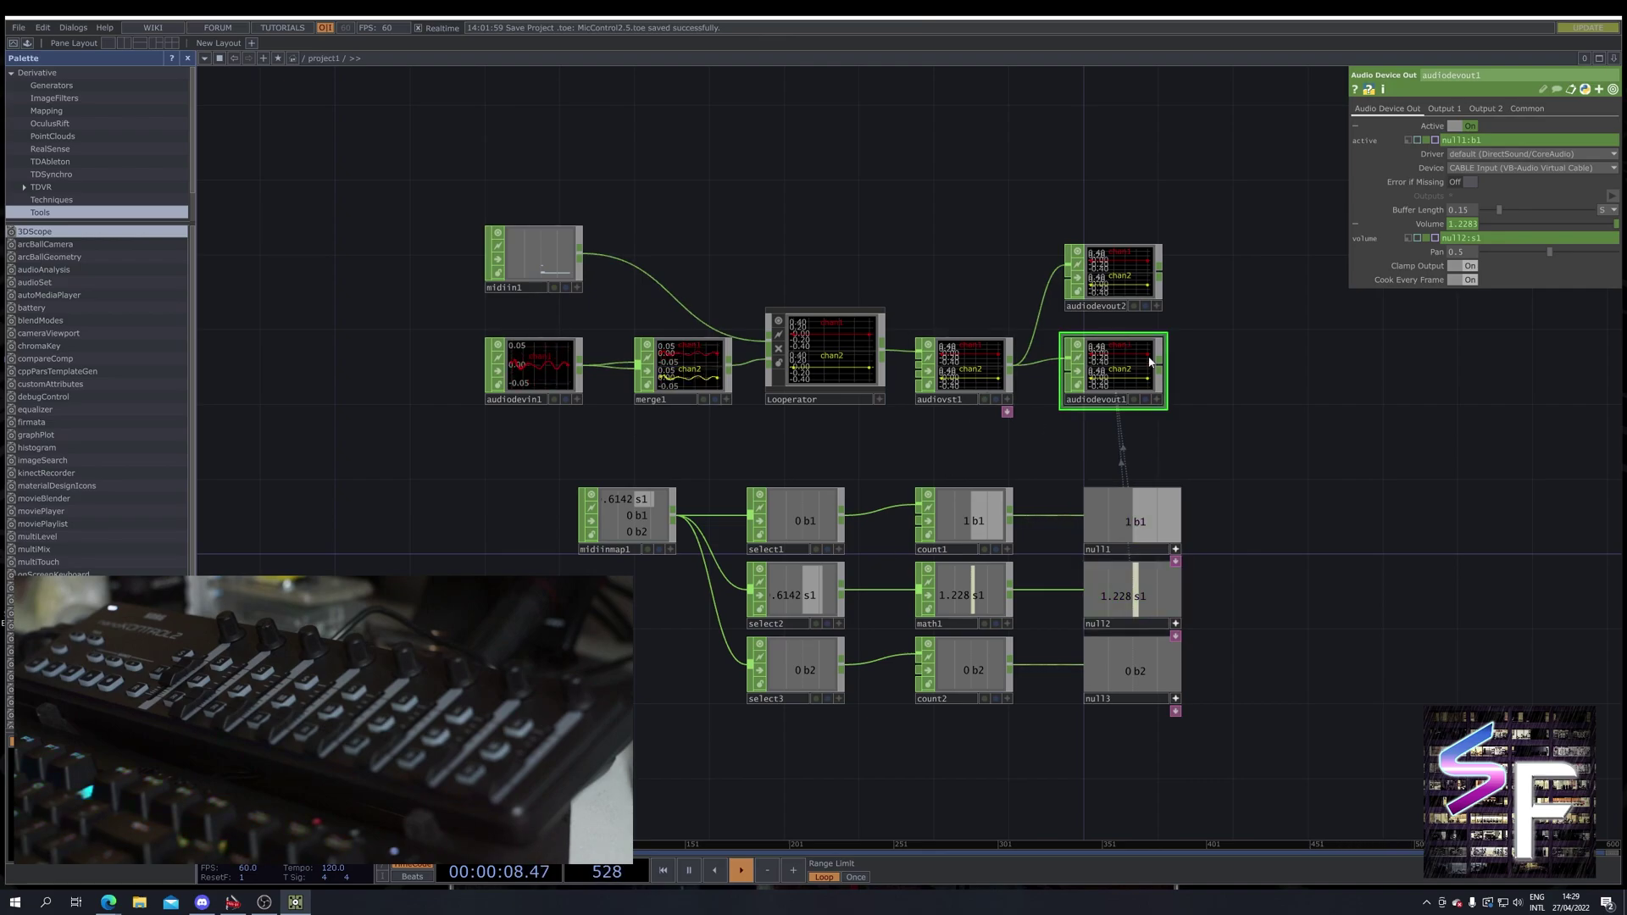
drag(1317, 480, 1323, 481)
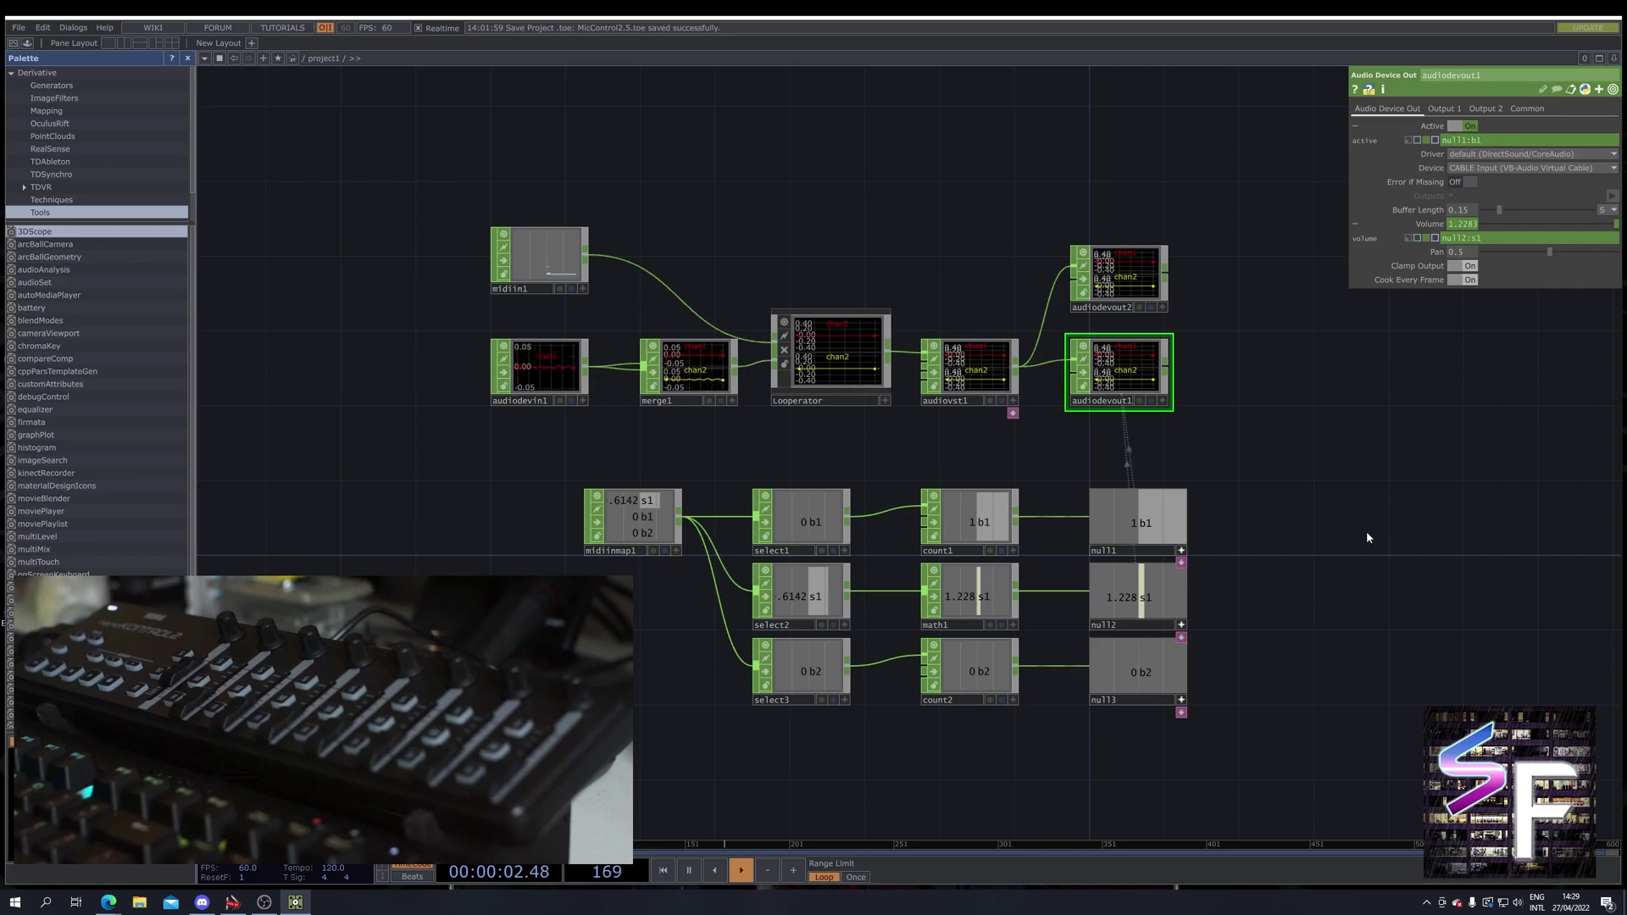
drag(1322, 526, 1339, 541)
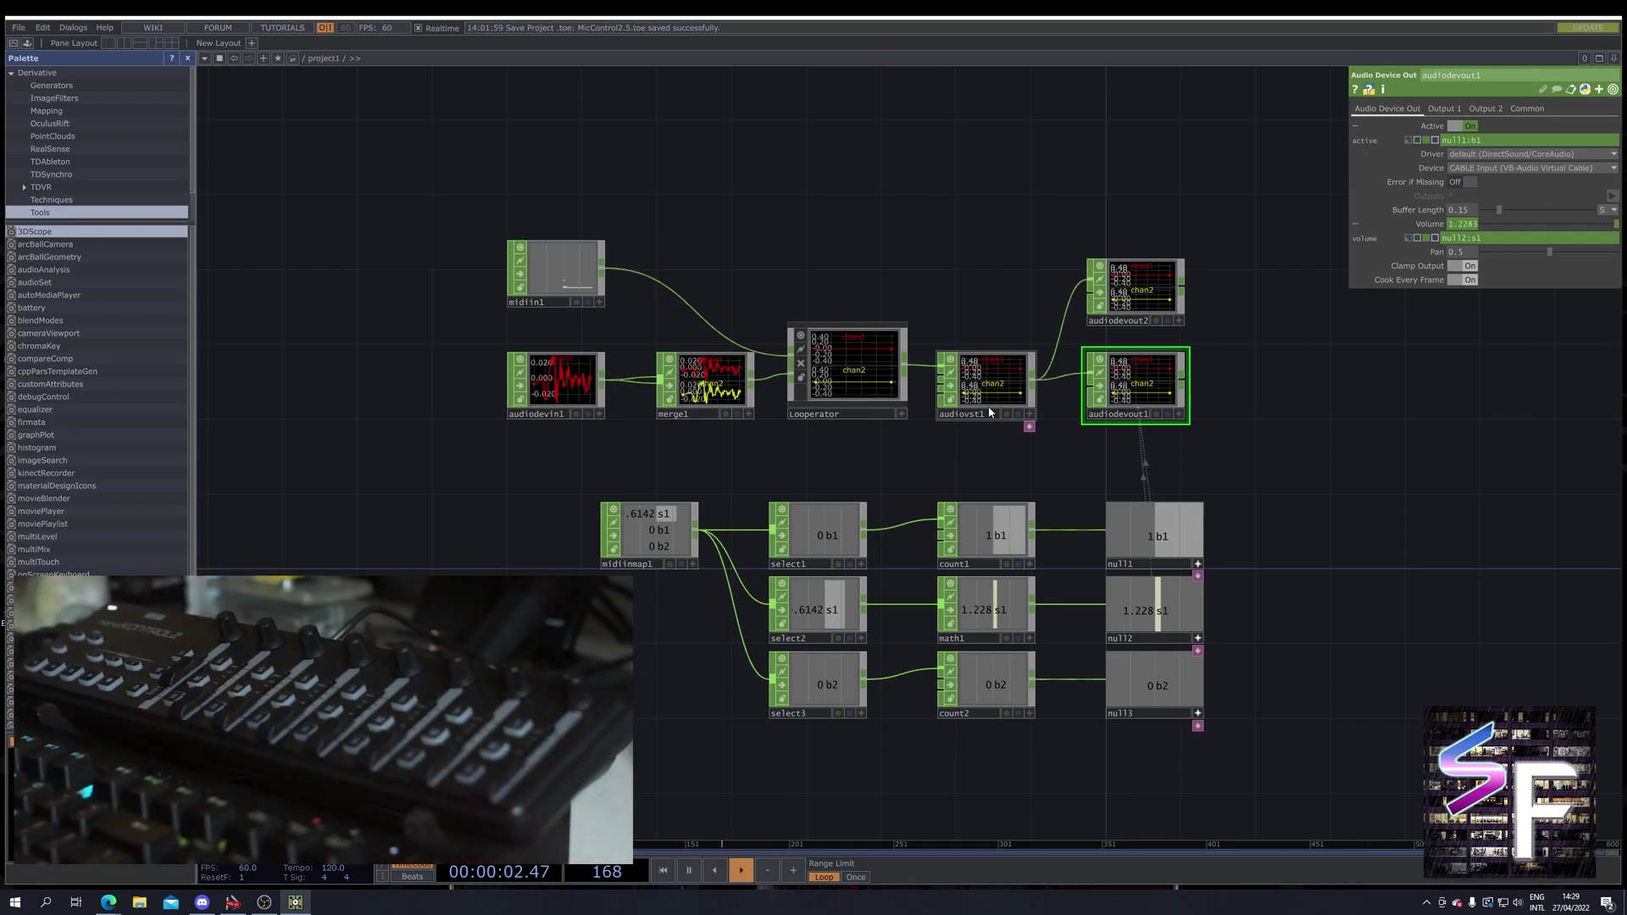
drag(1110, 212, 514, 424)
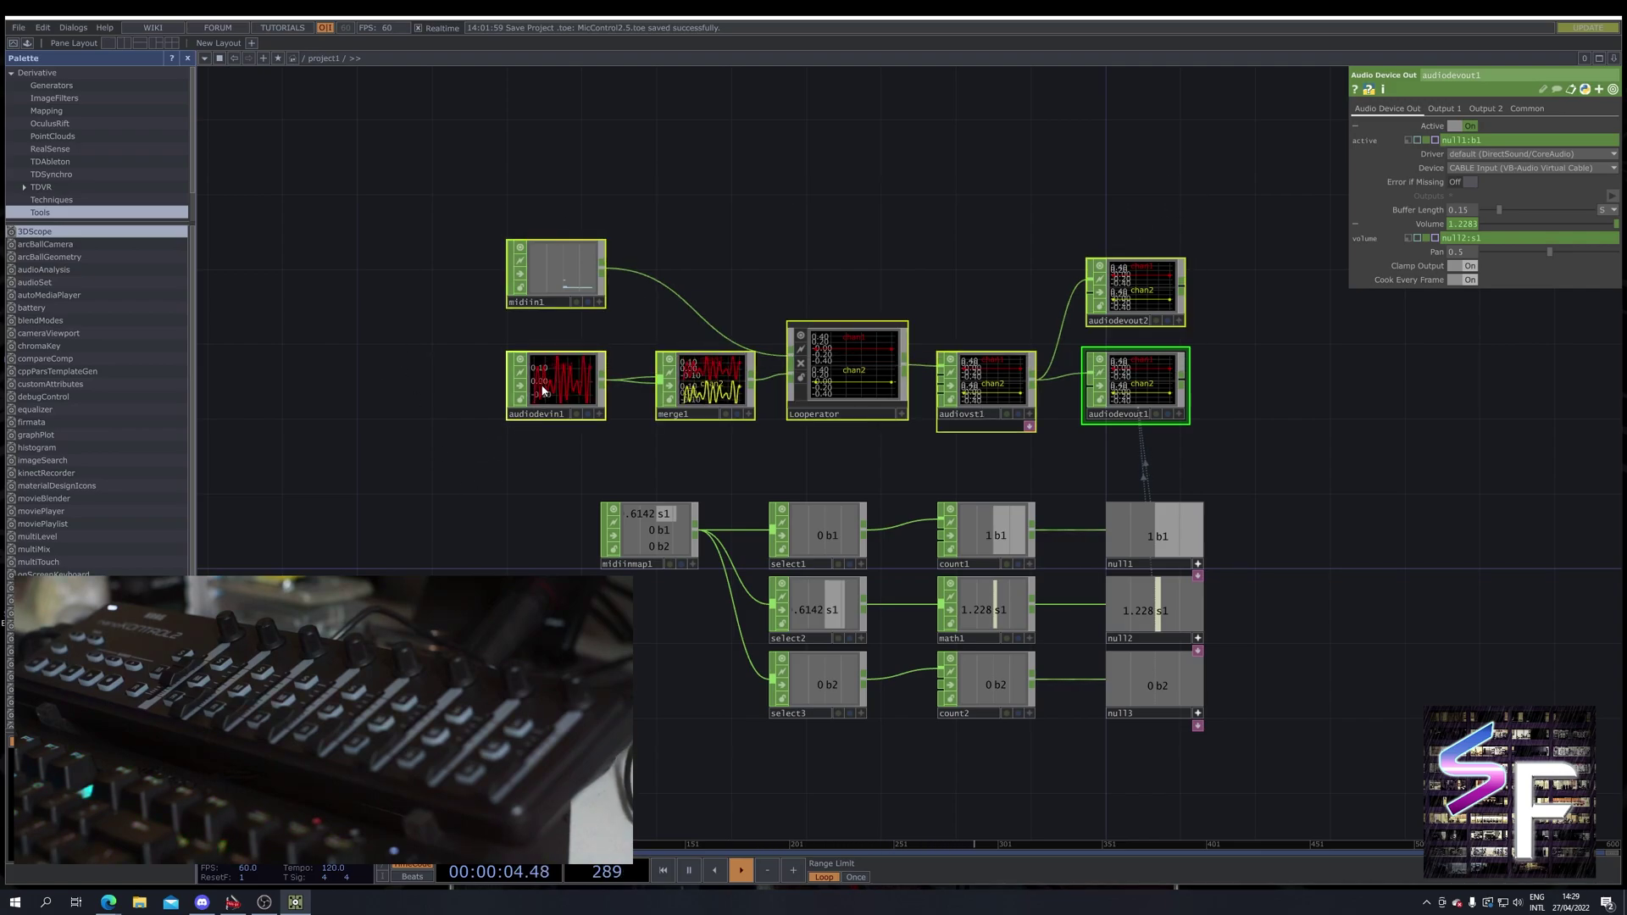
drag(945, 432, 963, 432)
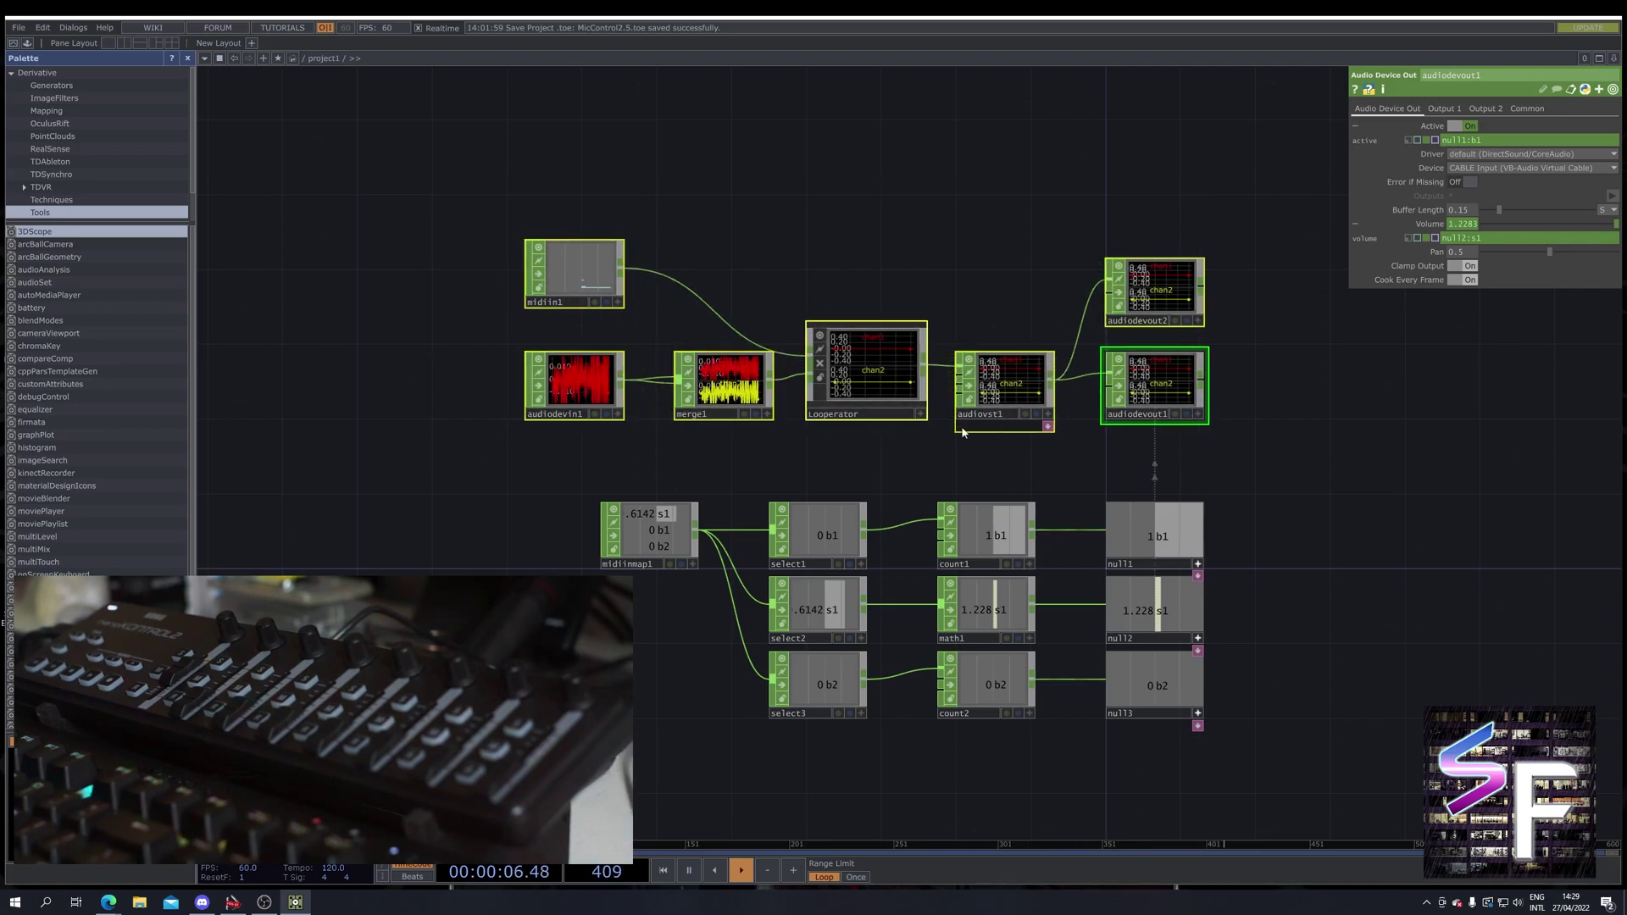
click(1245, 429)
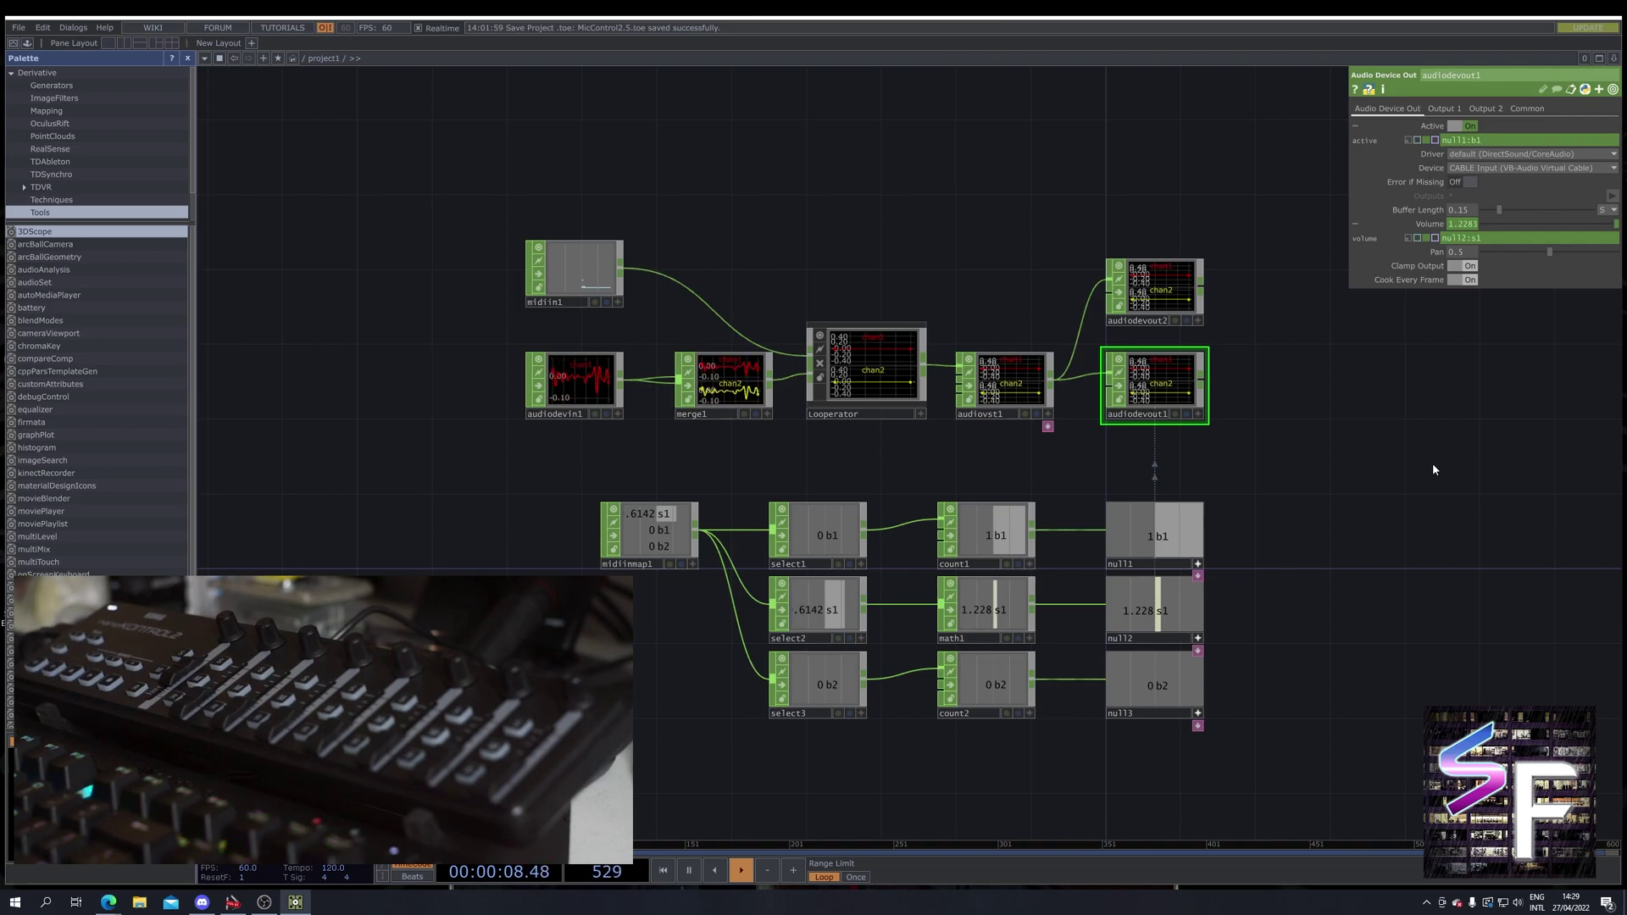
Step: Move the whole upper audio chain, from midiin1 to the two audiodevout operators, higher above the MIDI control chain
click(865, 364)
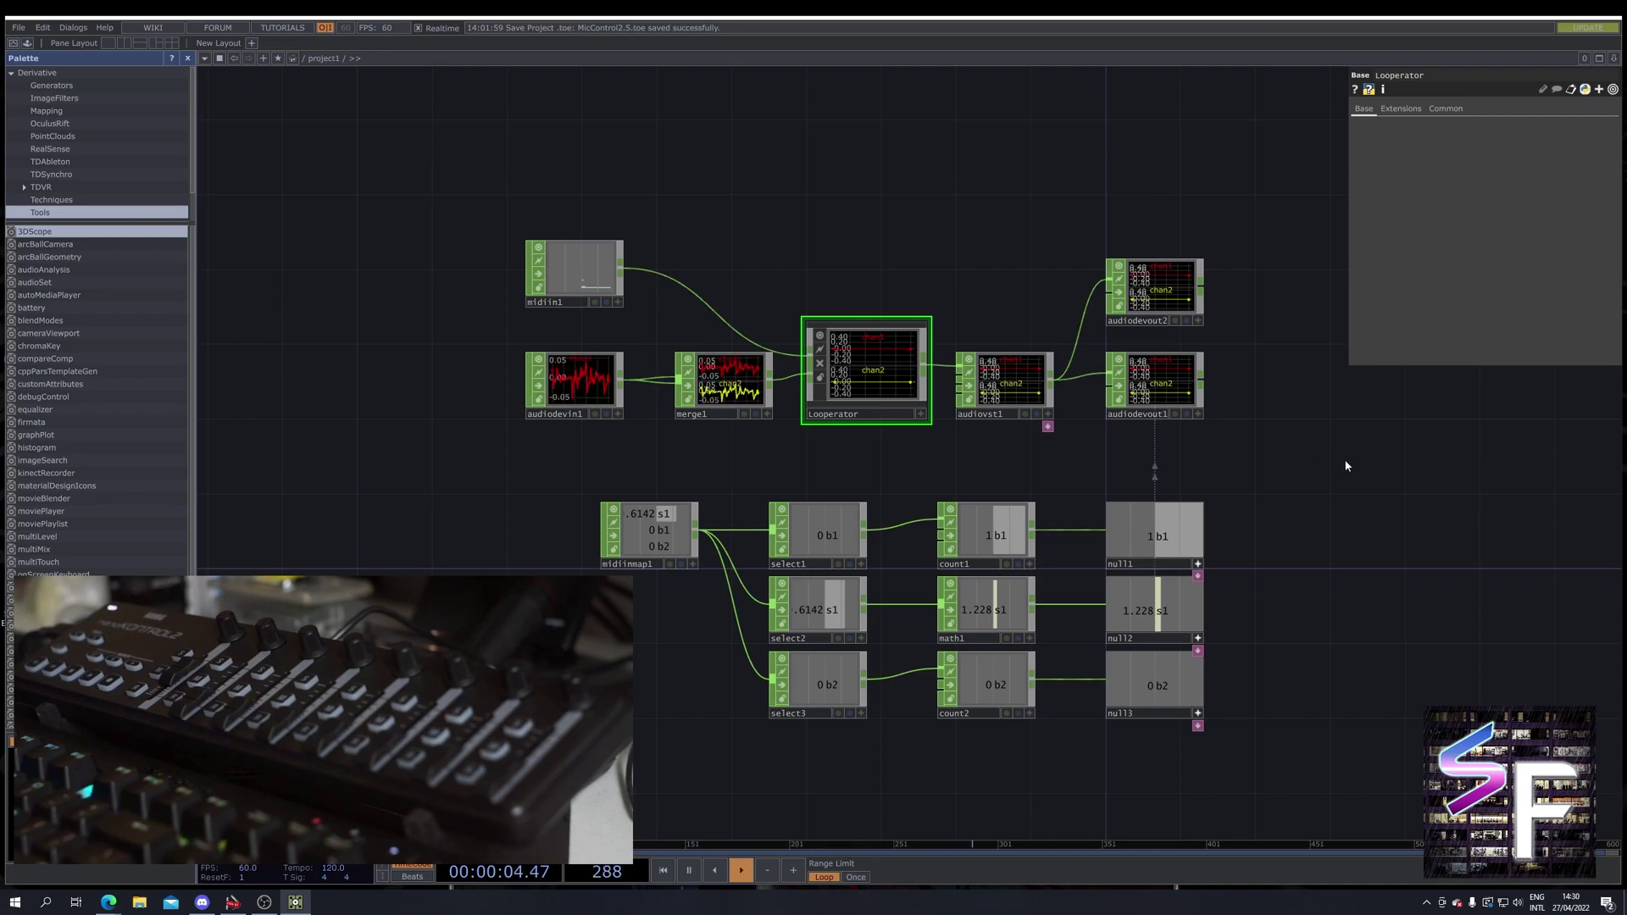
drag(1354, 466, 1323, 452)
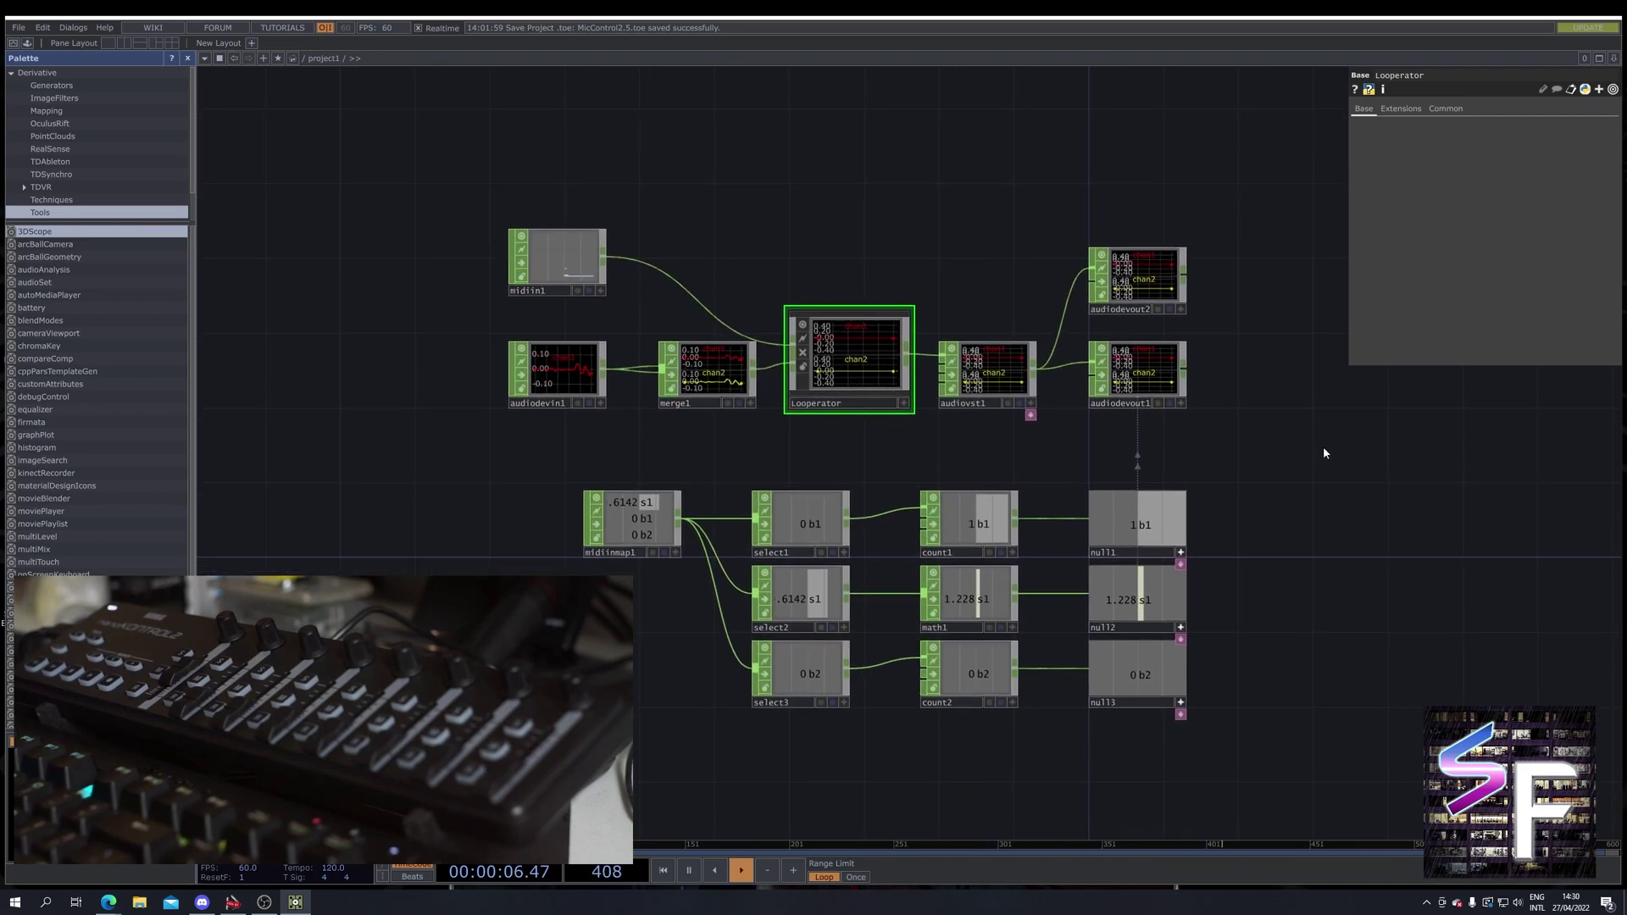
click(998, 369)
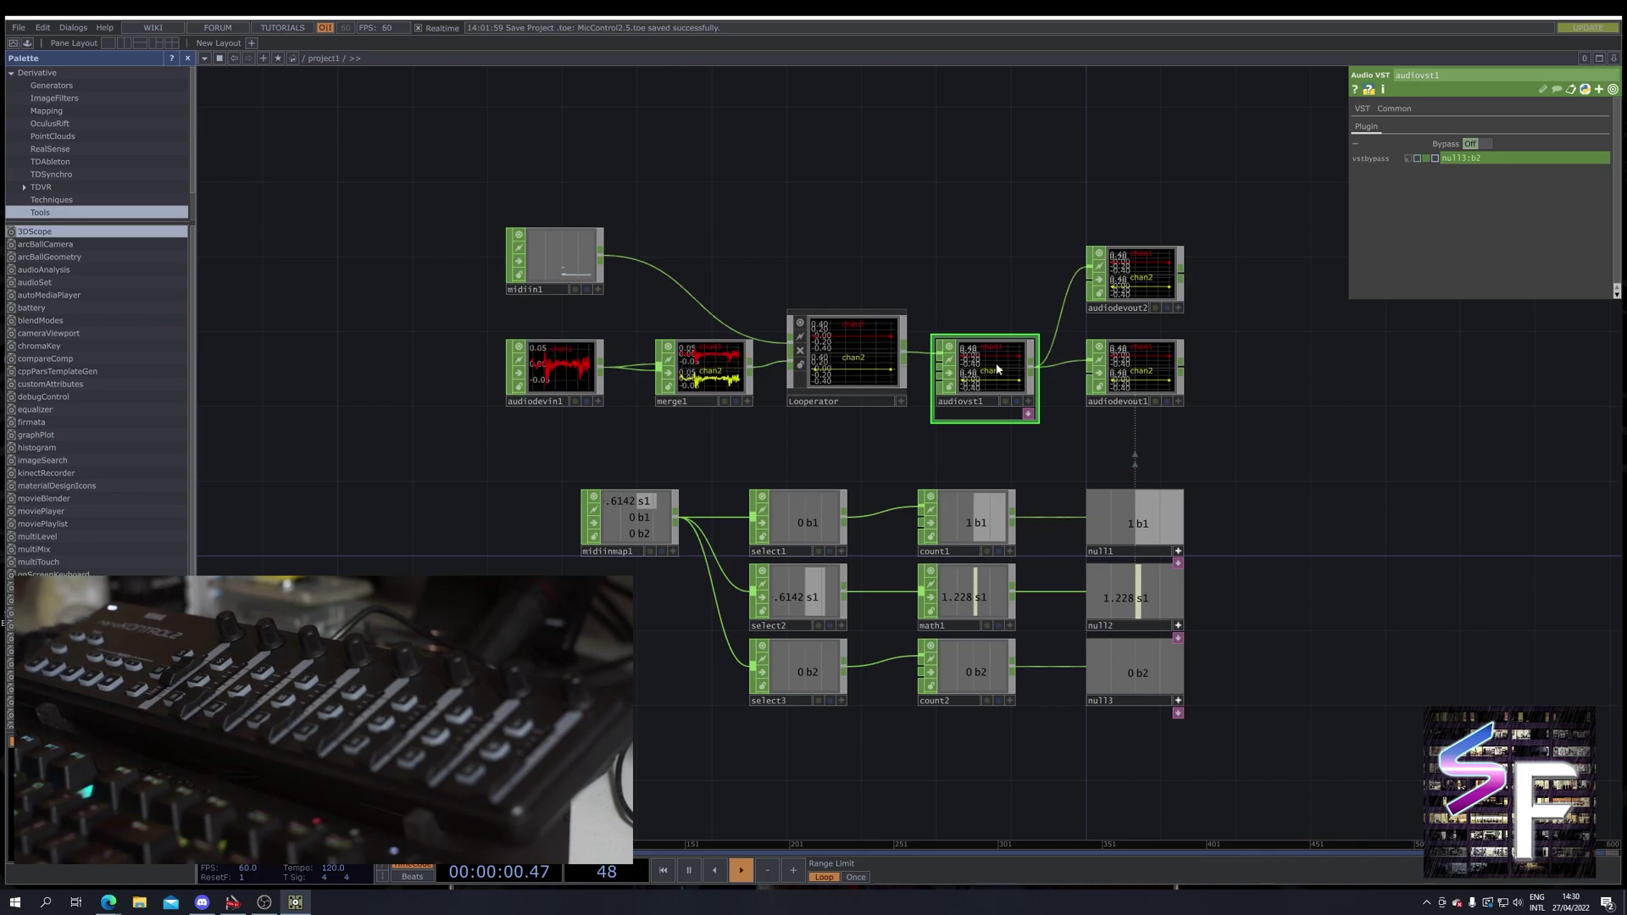
drag(1412, 359, 1397, 330)
right_drag(1237, 193, 530, 365)
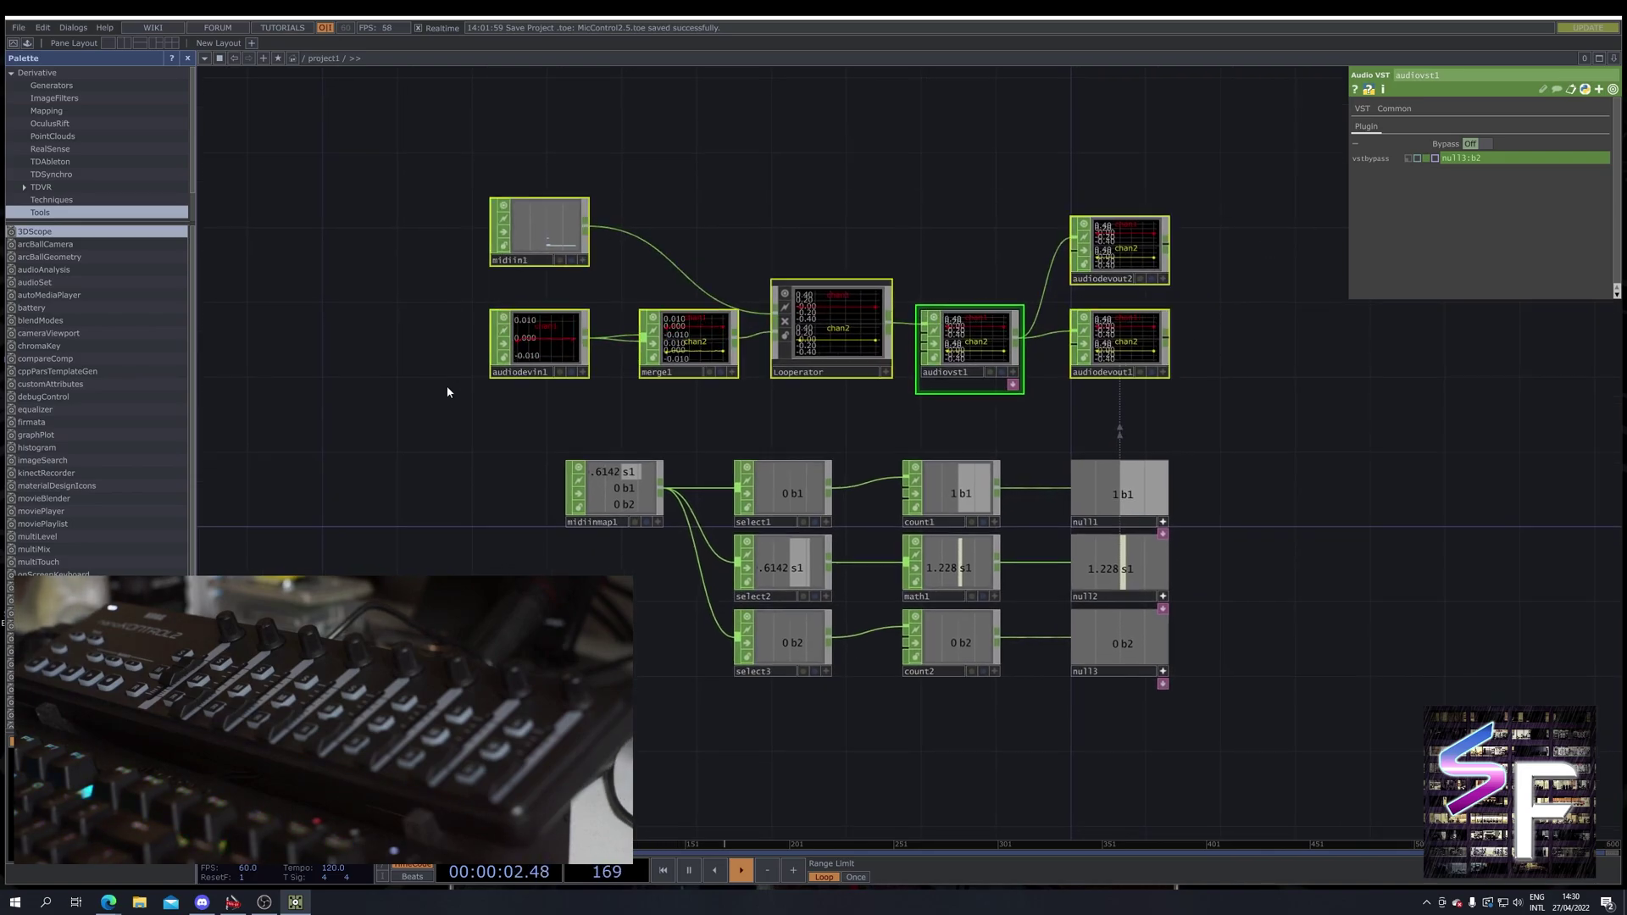
drag(530, 357, 533, 254)
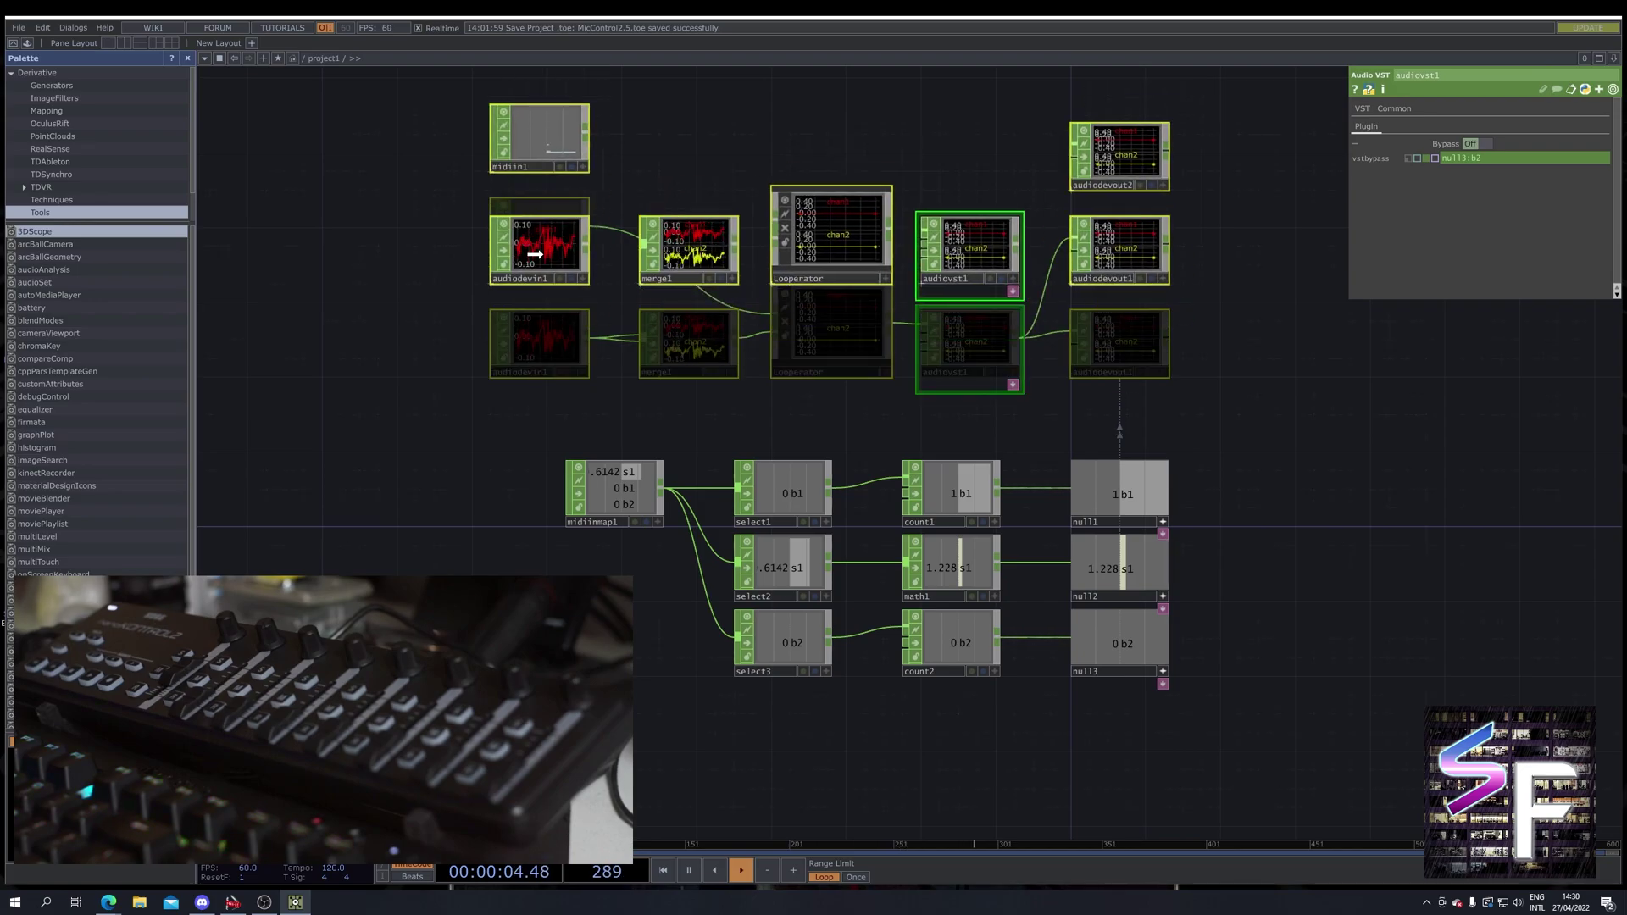
double_click(1076, 389)
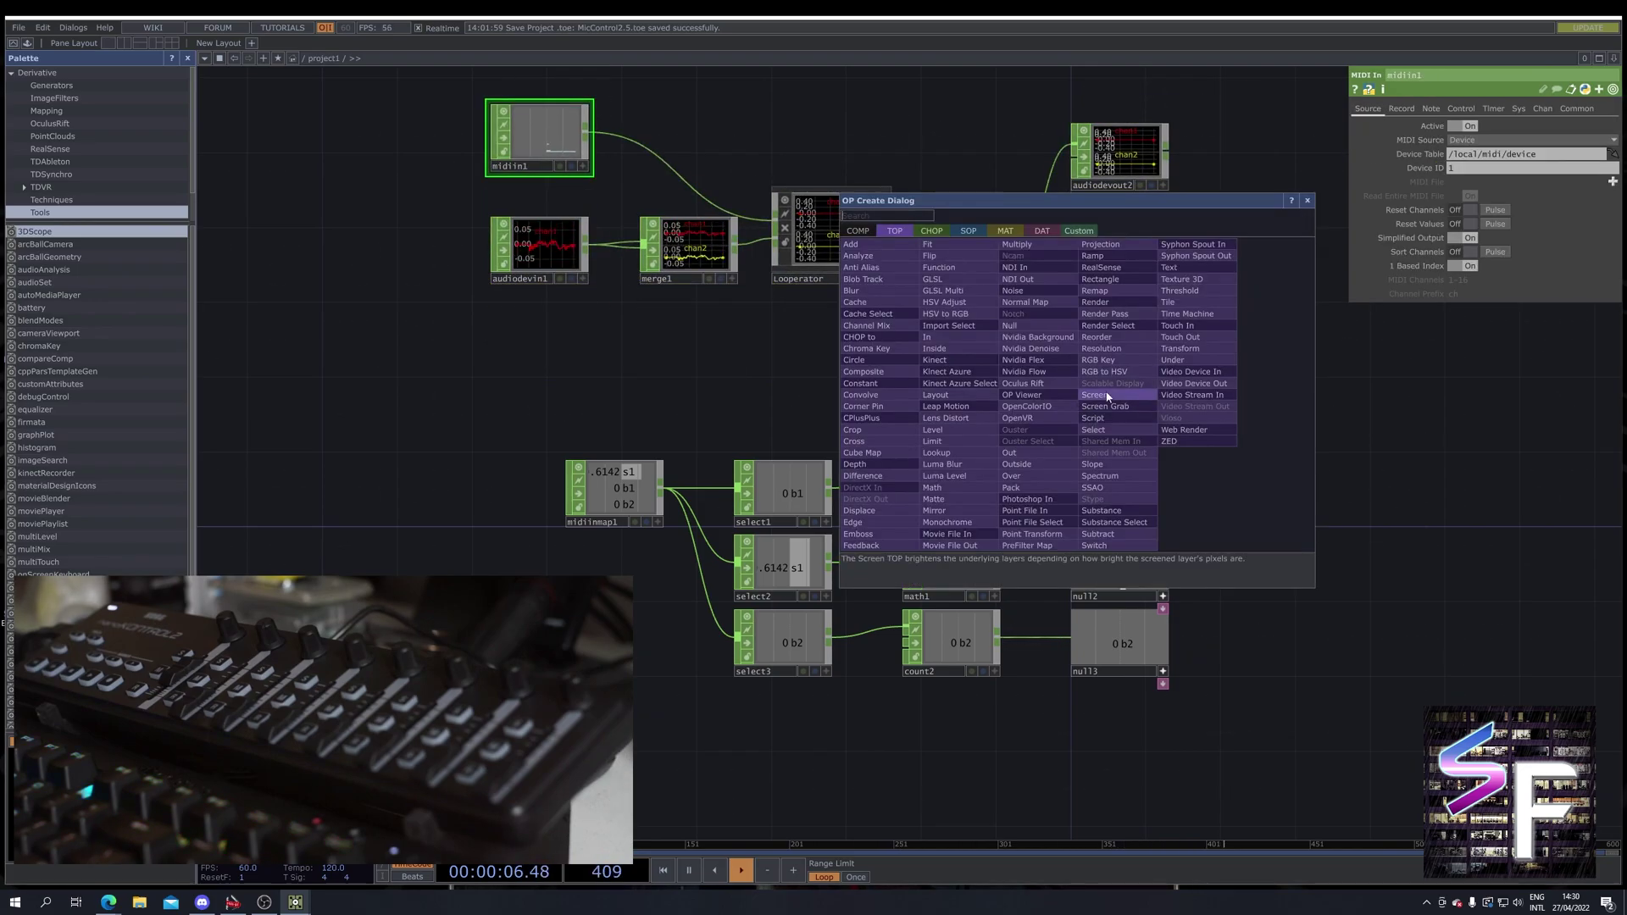
click(1308, 201)
drag(1169, 368, 1166, 391)
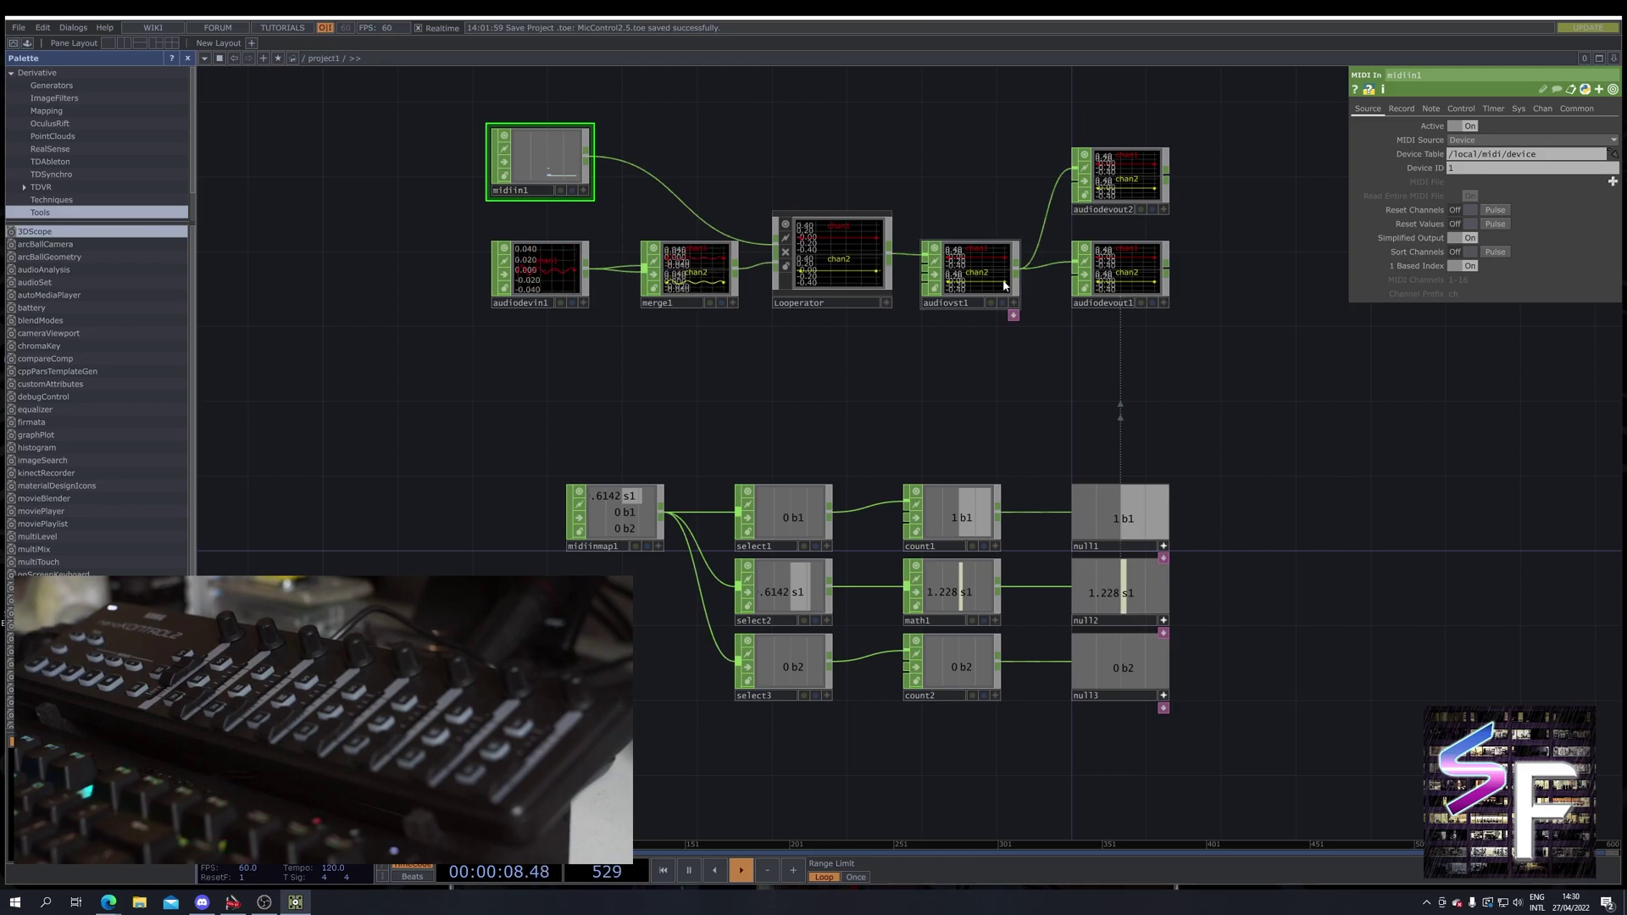
Step: Display the plugin GUI of audiovst1, learn its Sample Rate, Delay Time and Feedback parameters, and turn Learn Parameters off
click(1012, 313)
click(1362, 109)
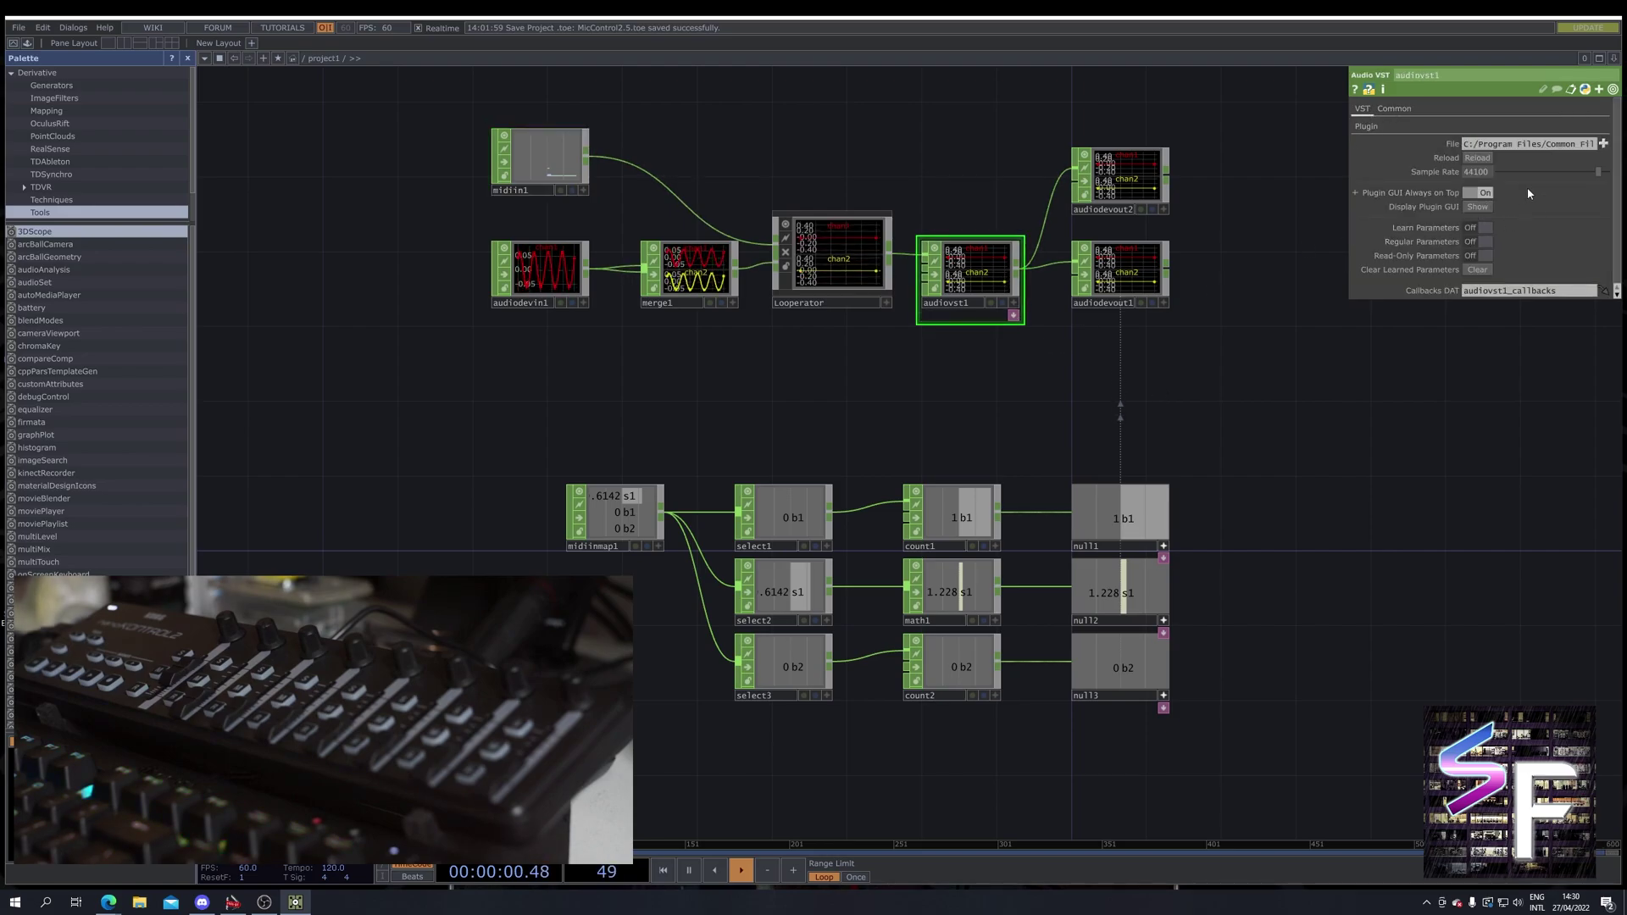
click(1477, 208)
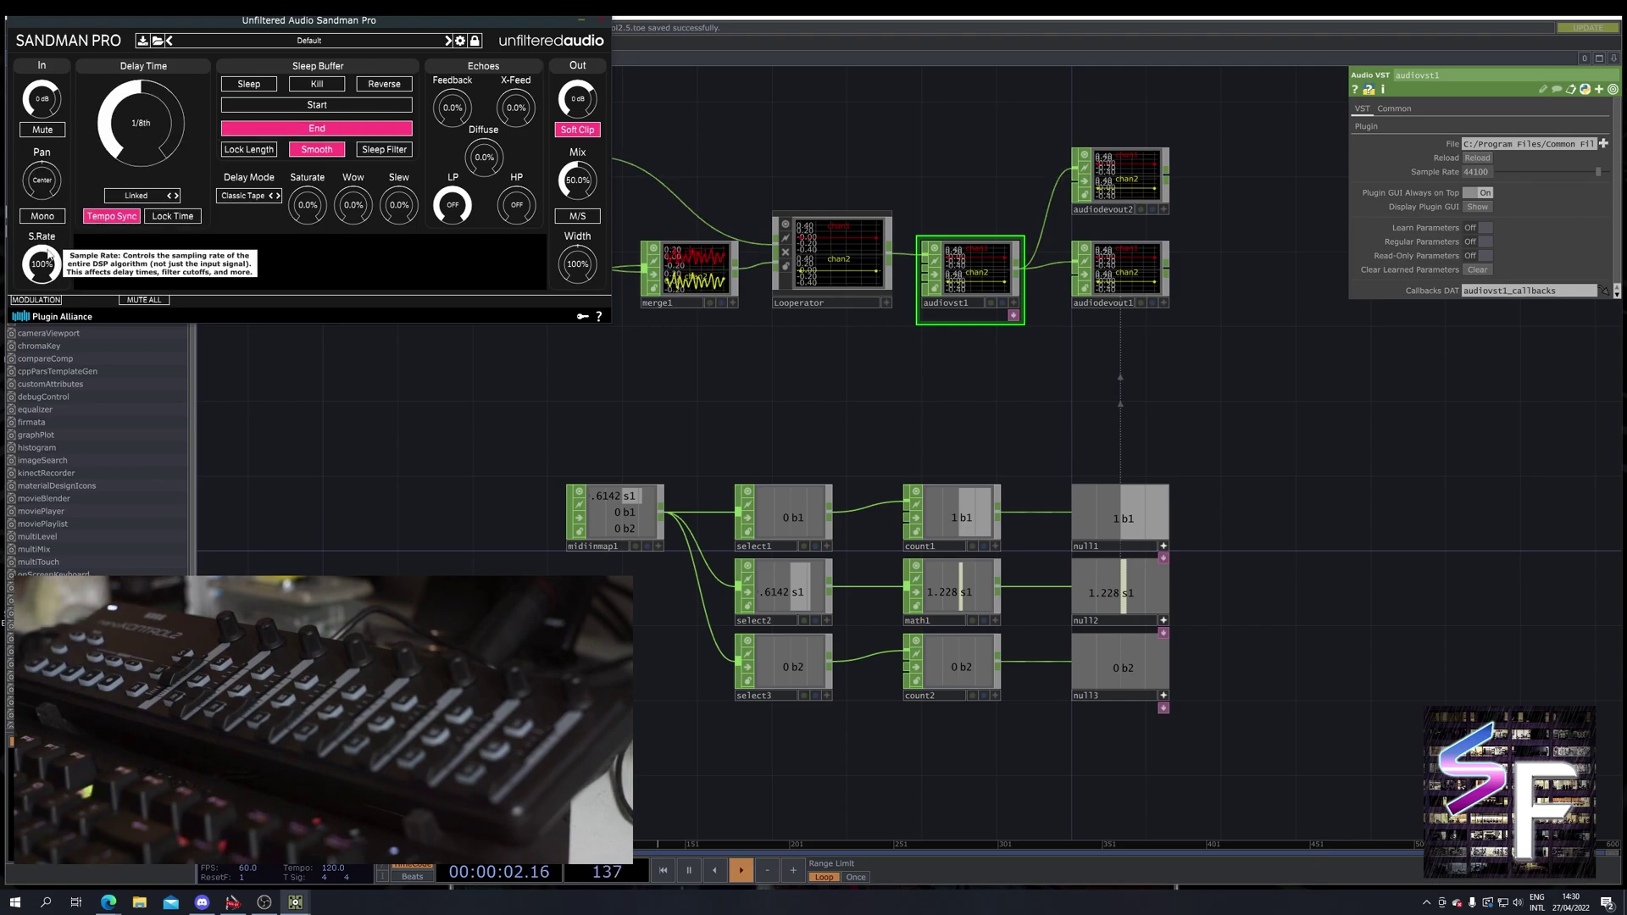
mouse_move(41, 263)
mouse_down()
mouse_move(44, 312)
mouse_move(42, 258)
mouse_up()
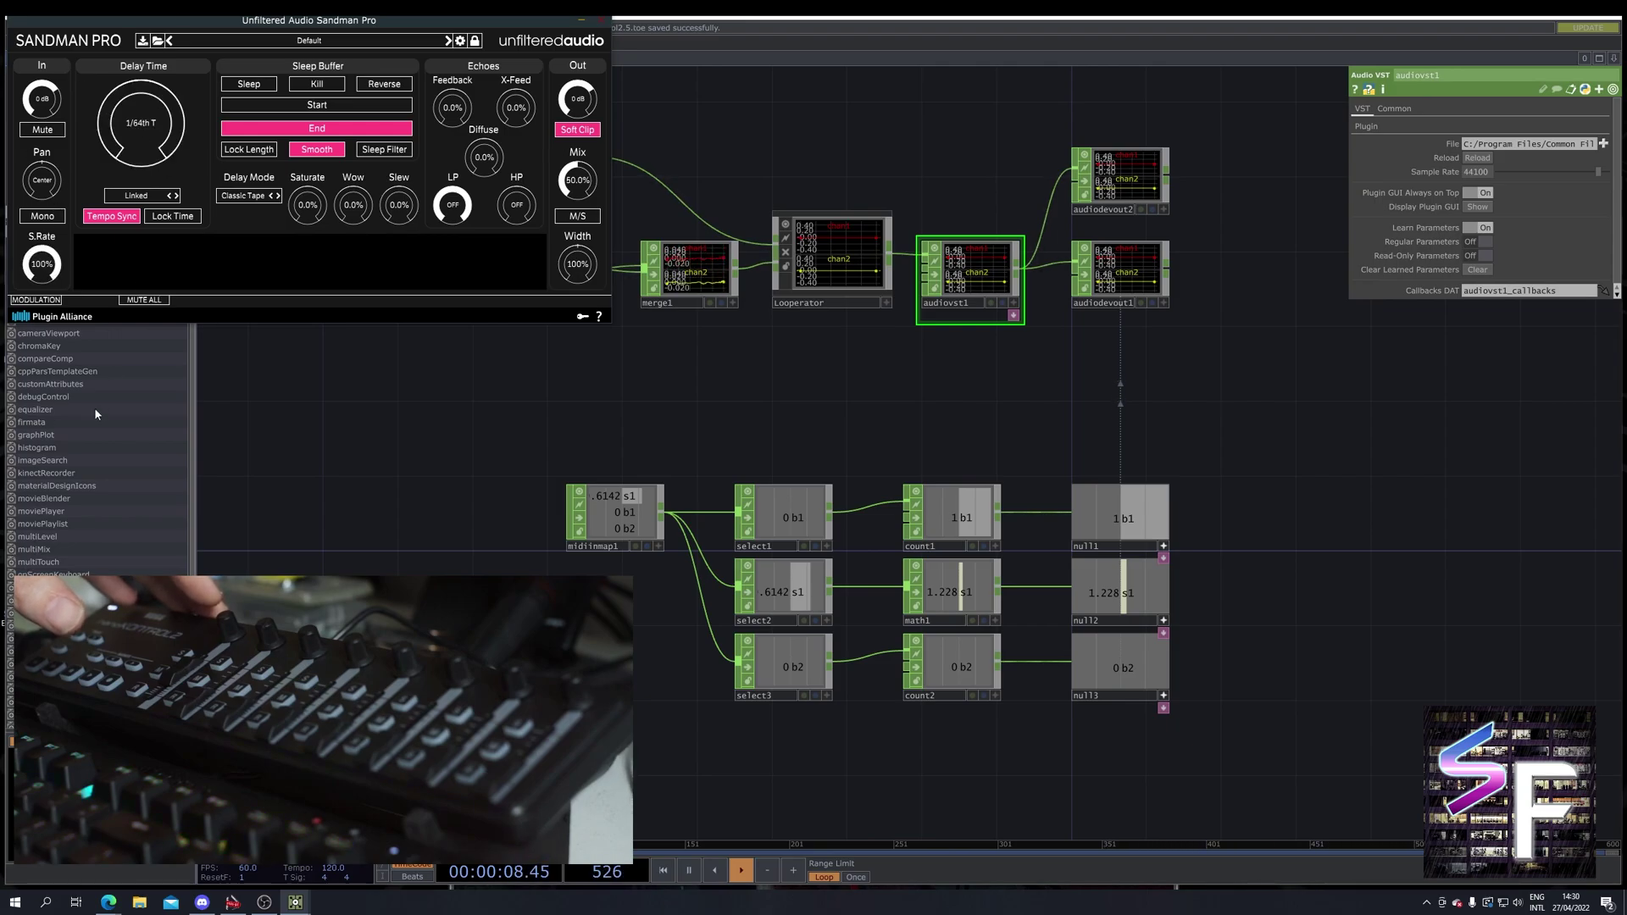
mouse_move(466, 108)
mouse_down()
mouse_move(469, 89)
mouse_move(472, 108)
mouse_up()
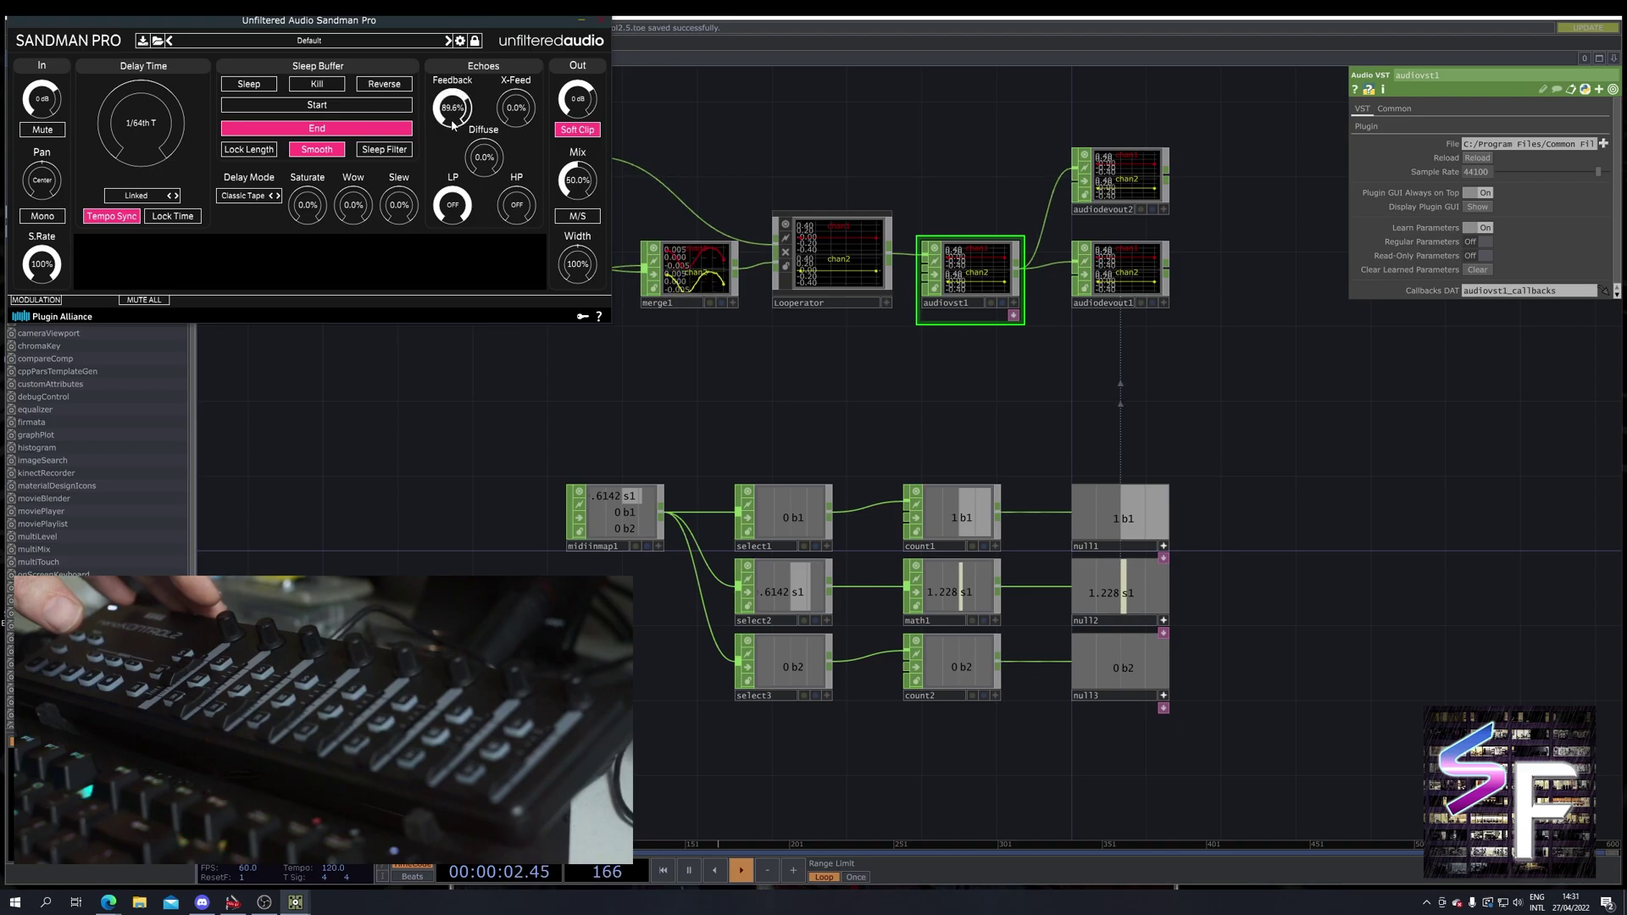
click(1478, 228)
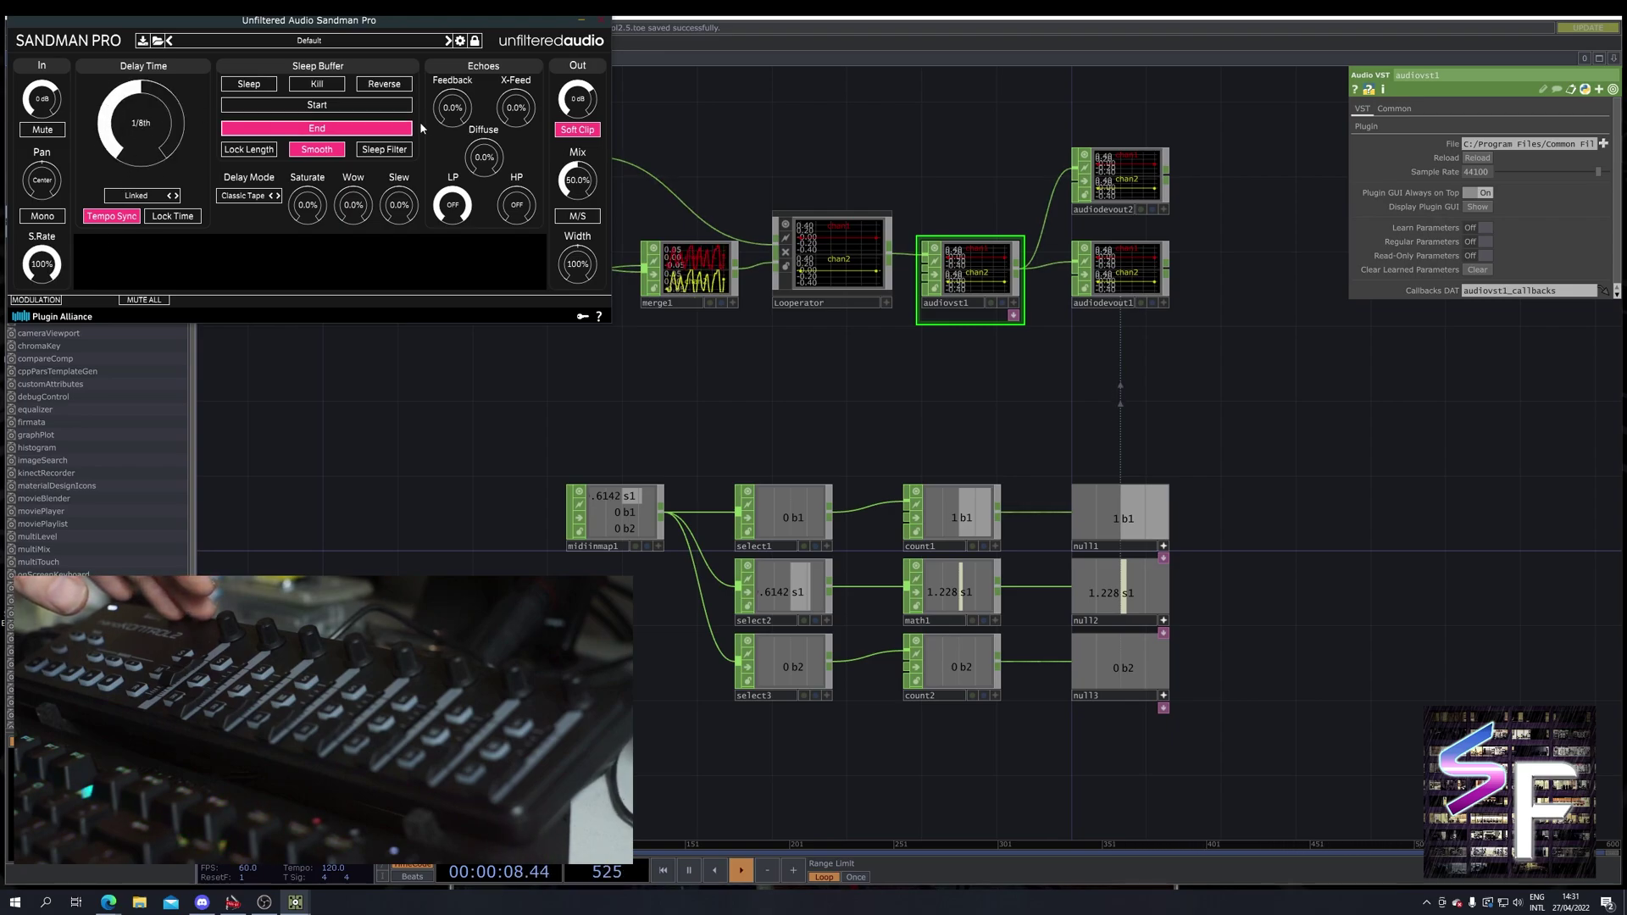
Step: Set the learned Delay Time parameter of audiovst1 to 0.424 and close the Sandman Pro window
click(1367, 126)
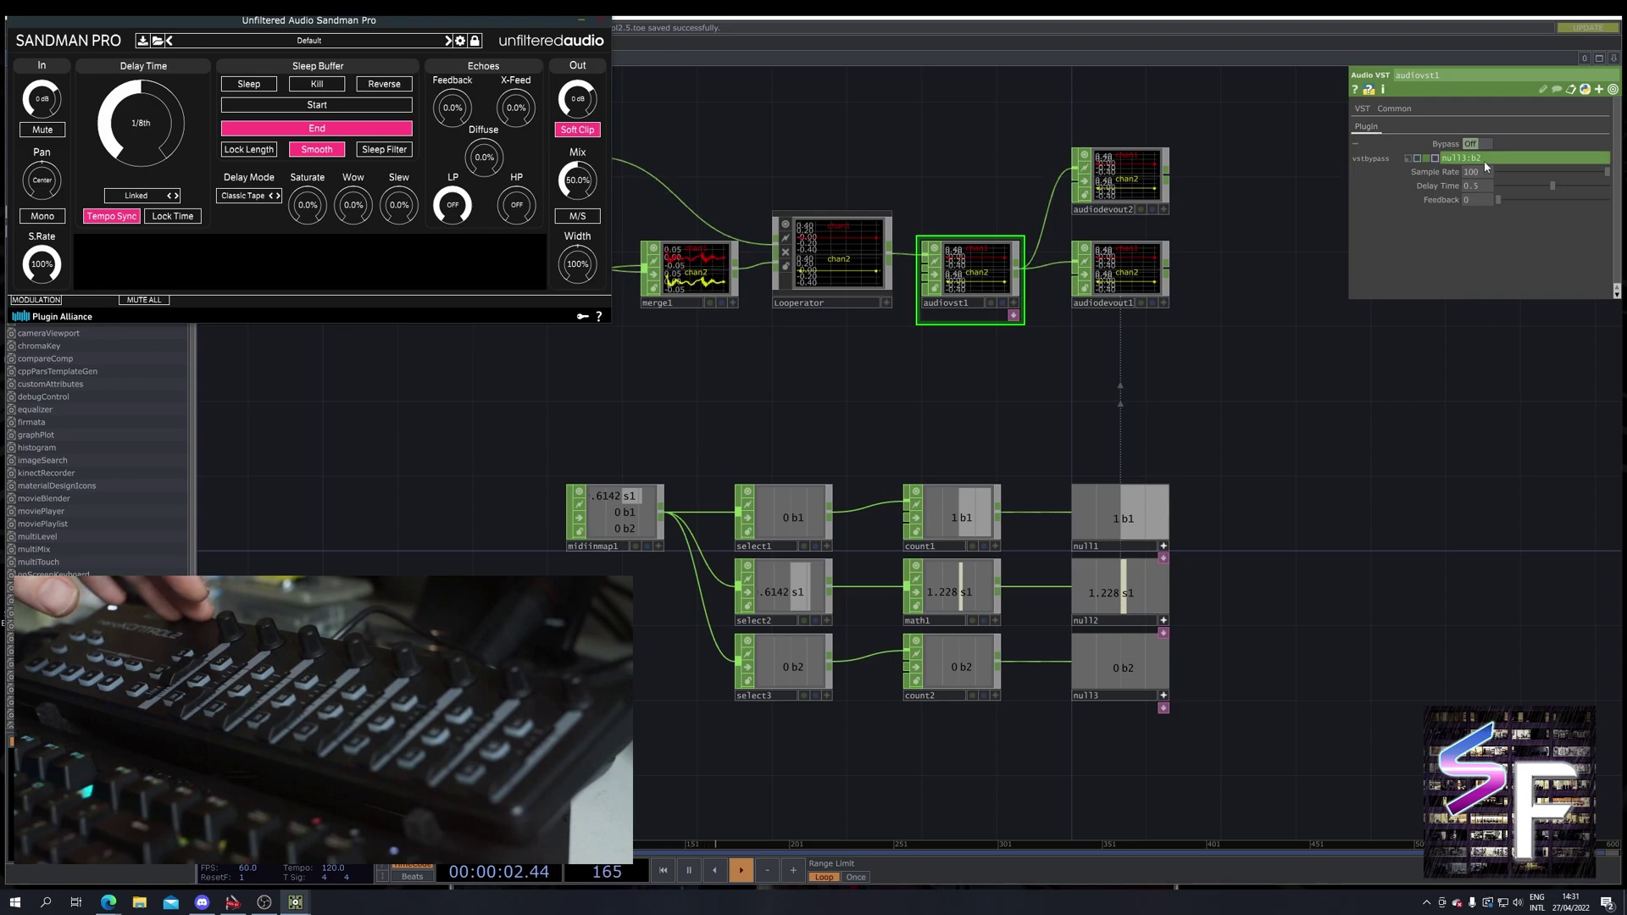
scroll(145, 123, down, 1)
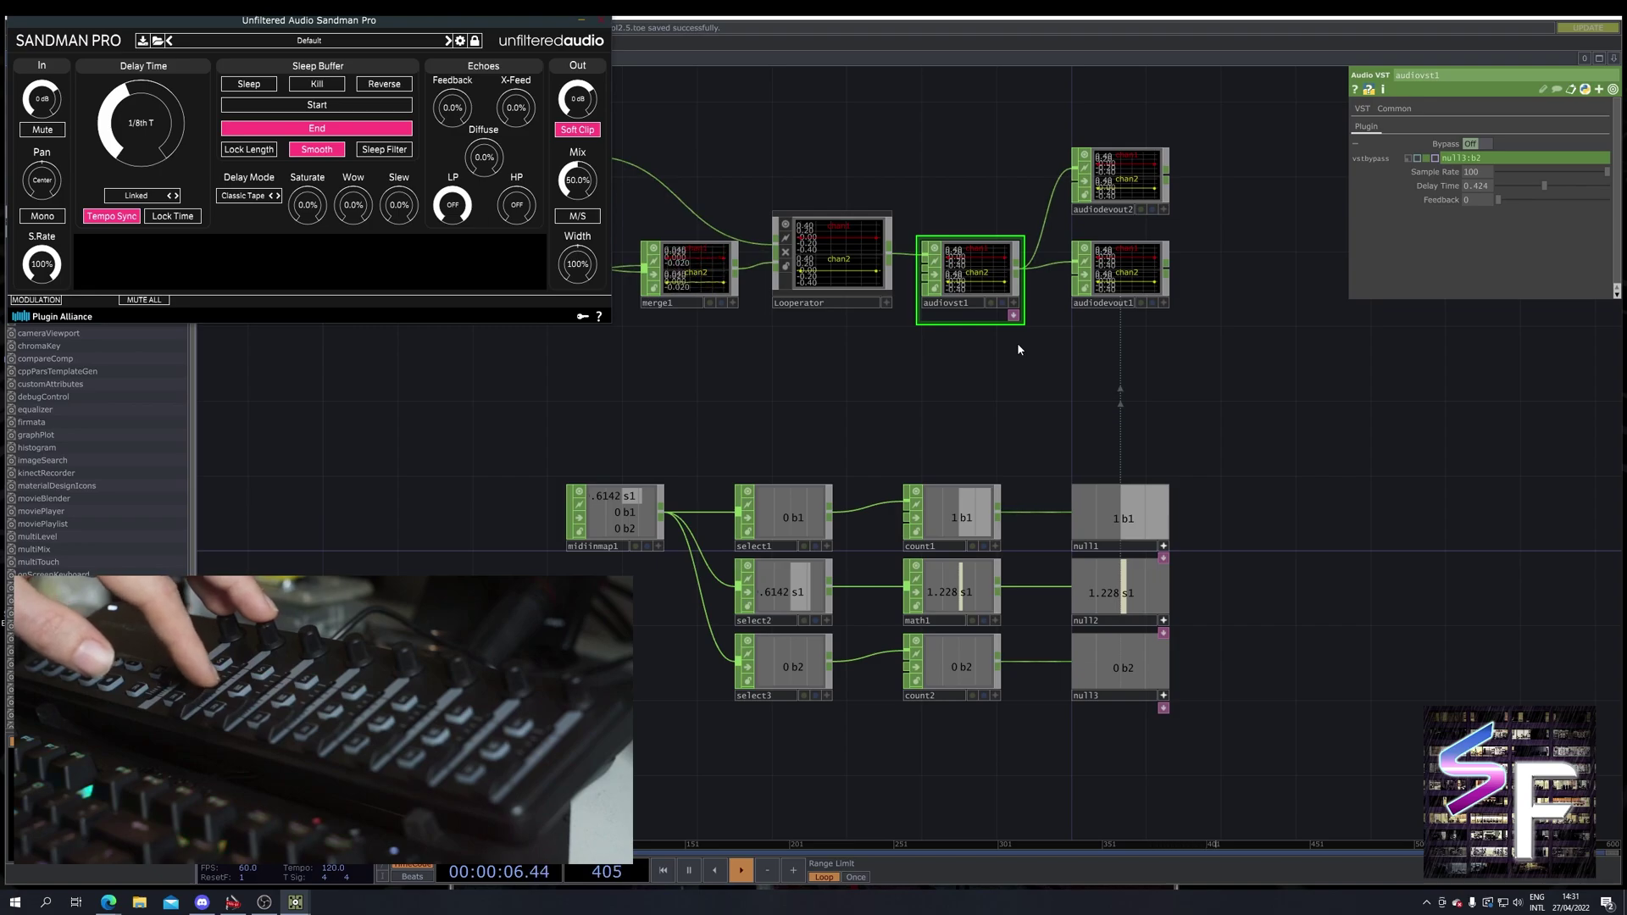
click(600, 25)
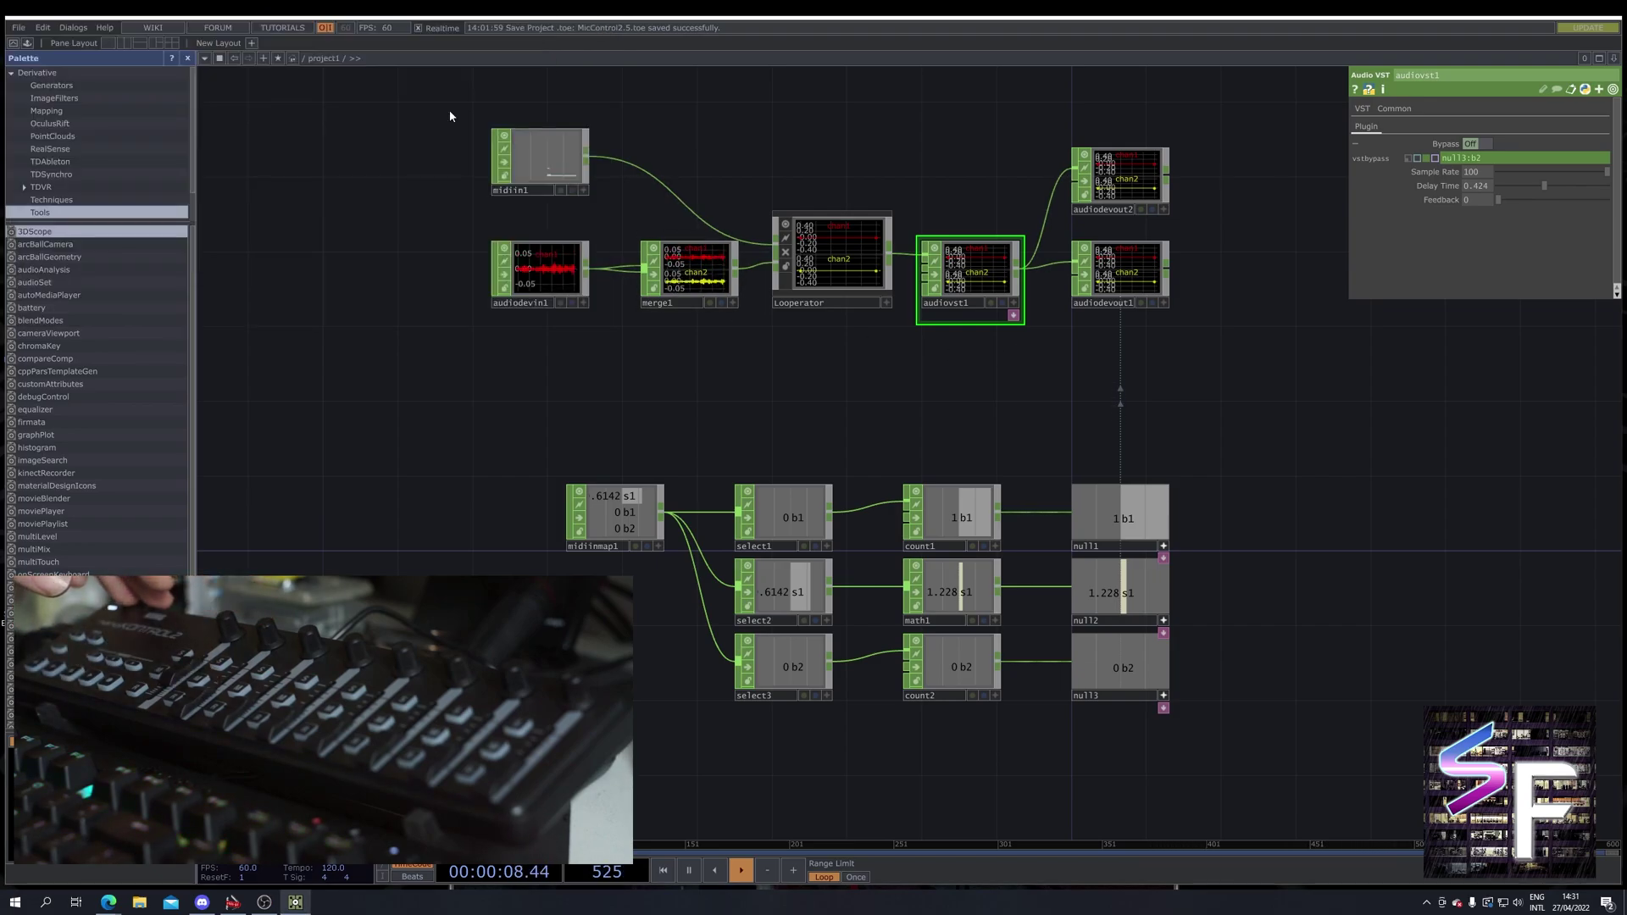
Step: In the MIDI Mapper's User Device Map, add slider channel s2 with the message b0 10 --
click(80, 29)
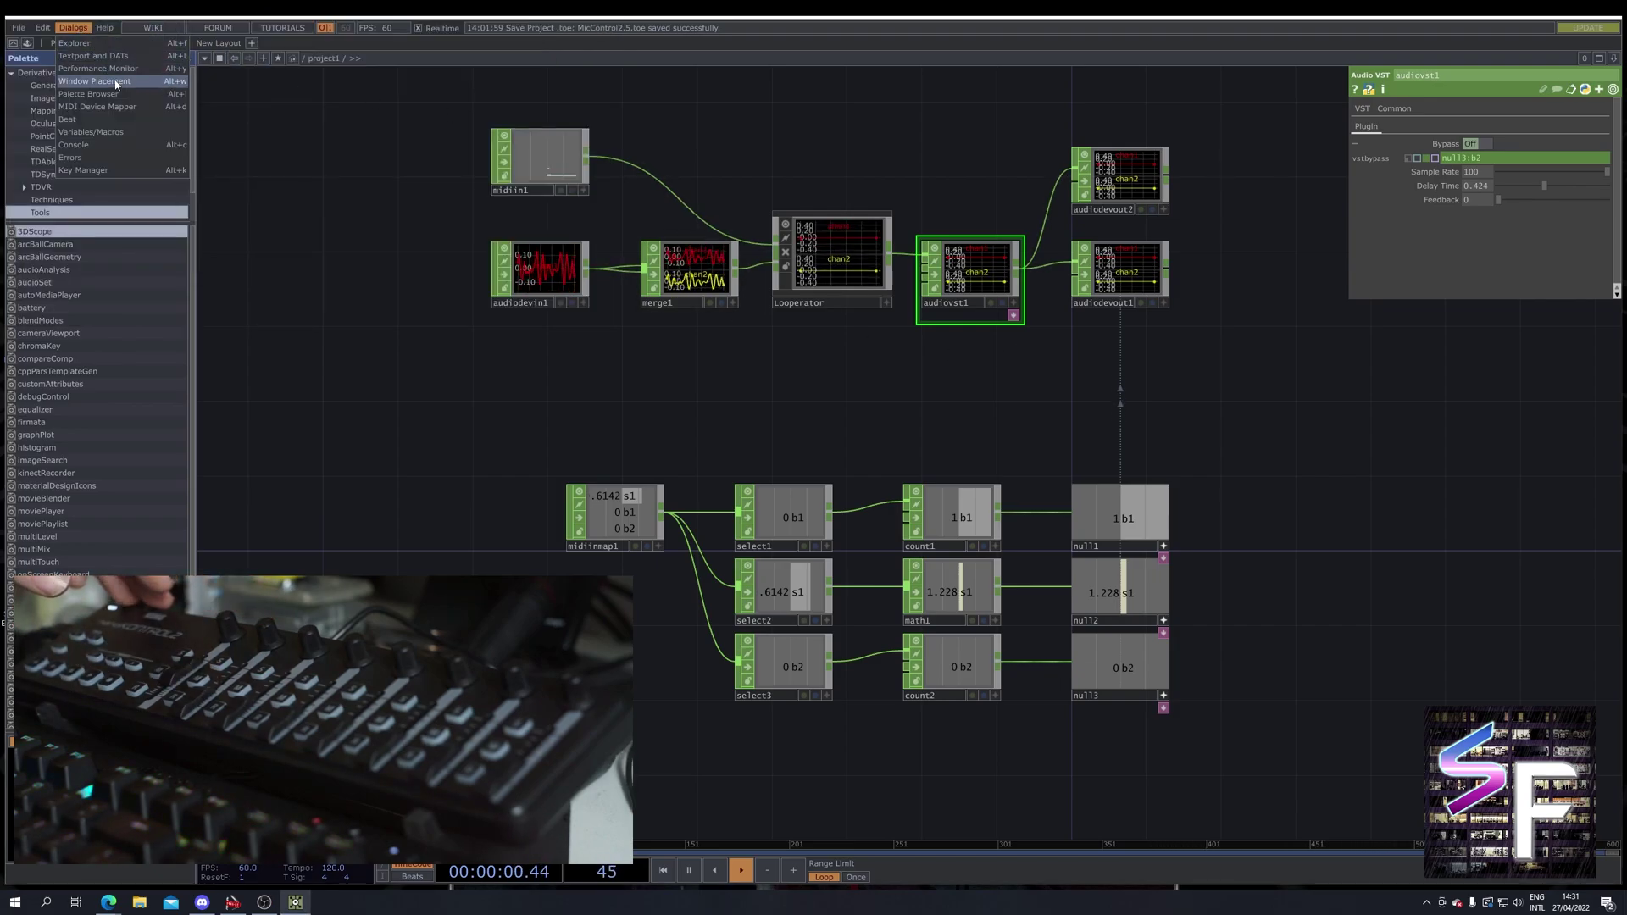
click(98, 105)
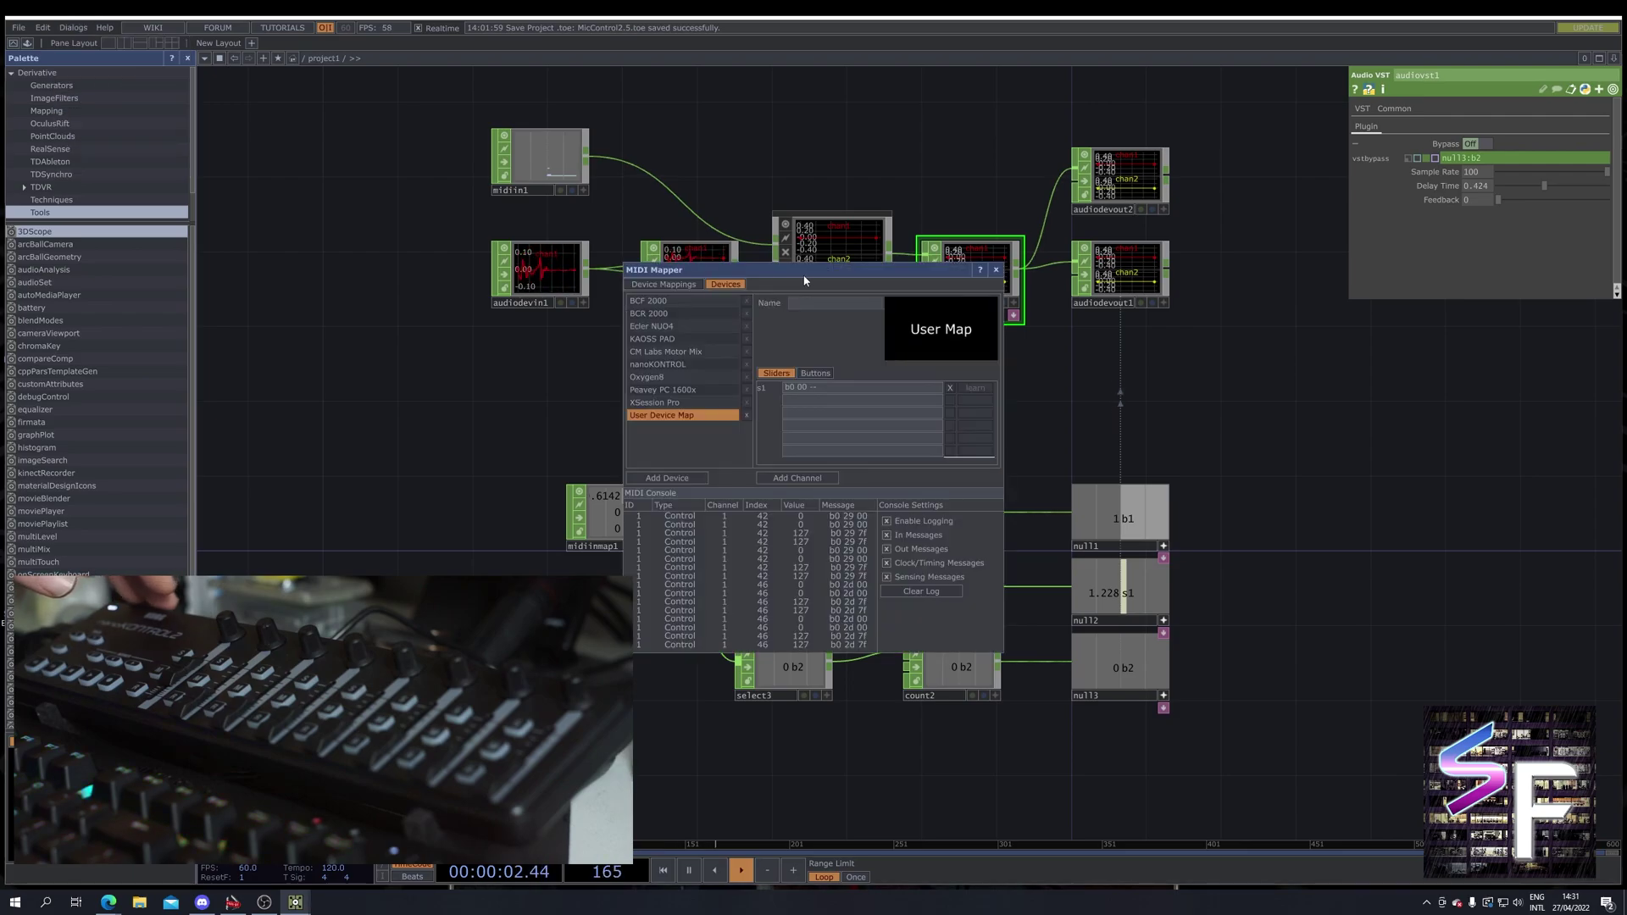
drag(664, 270, 600, 245)
click(599, 260)
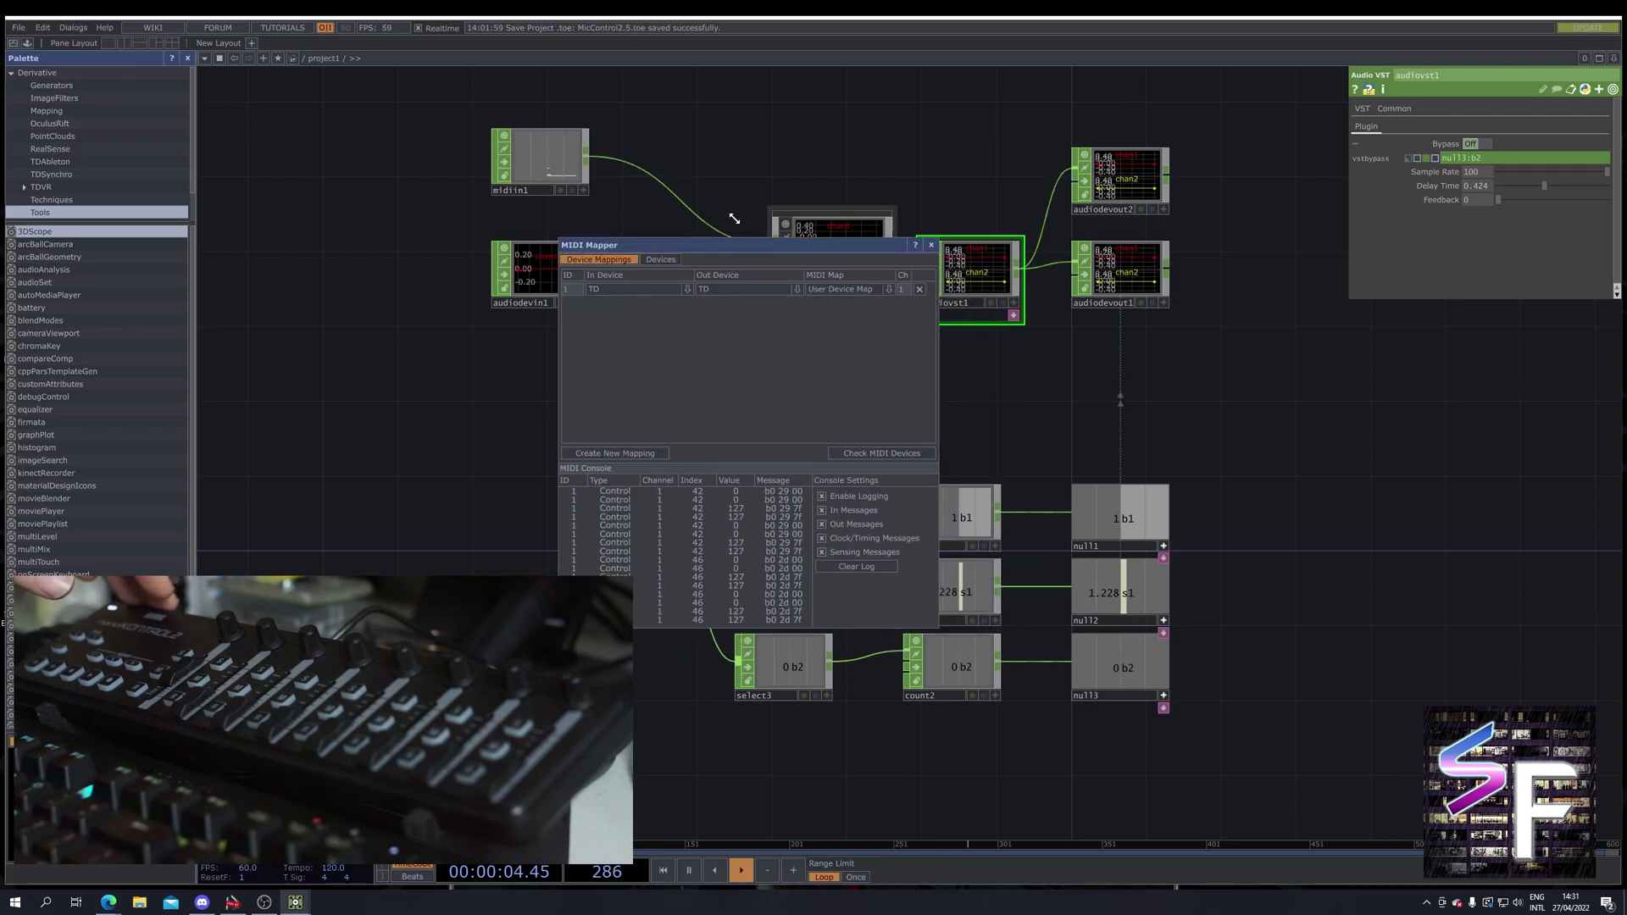
click(660, 260)
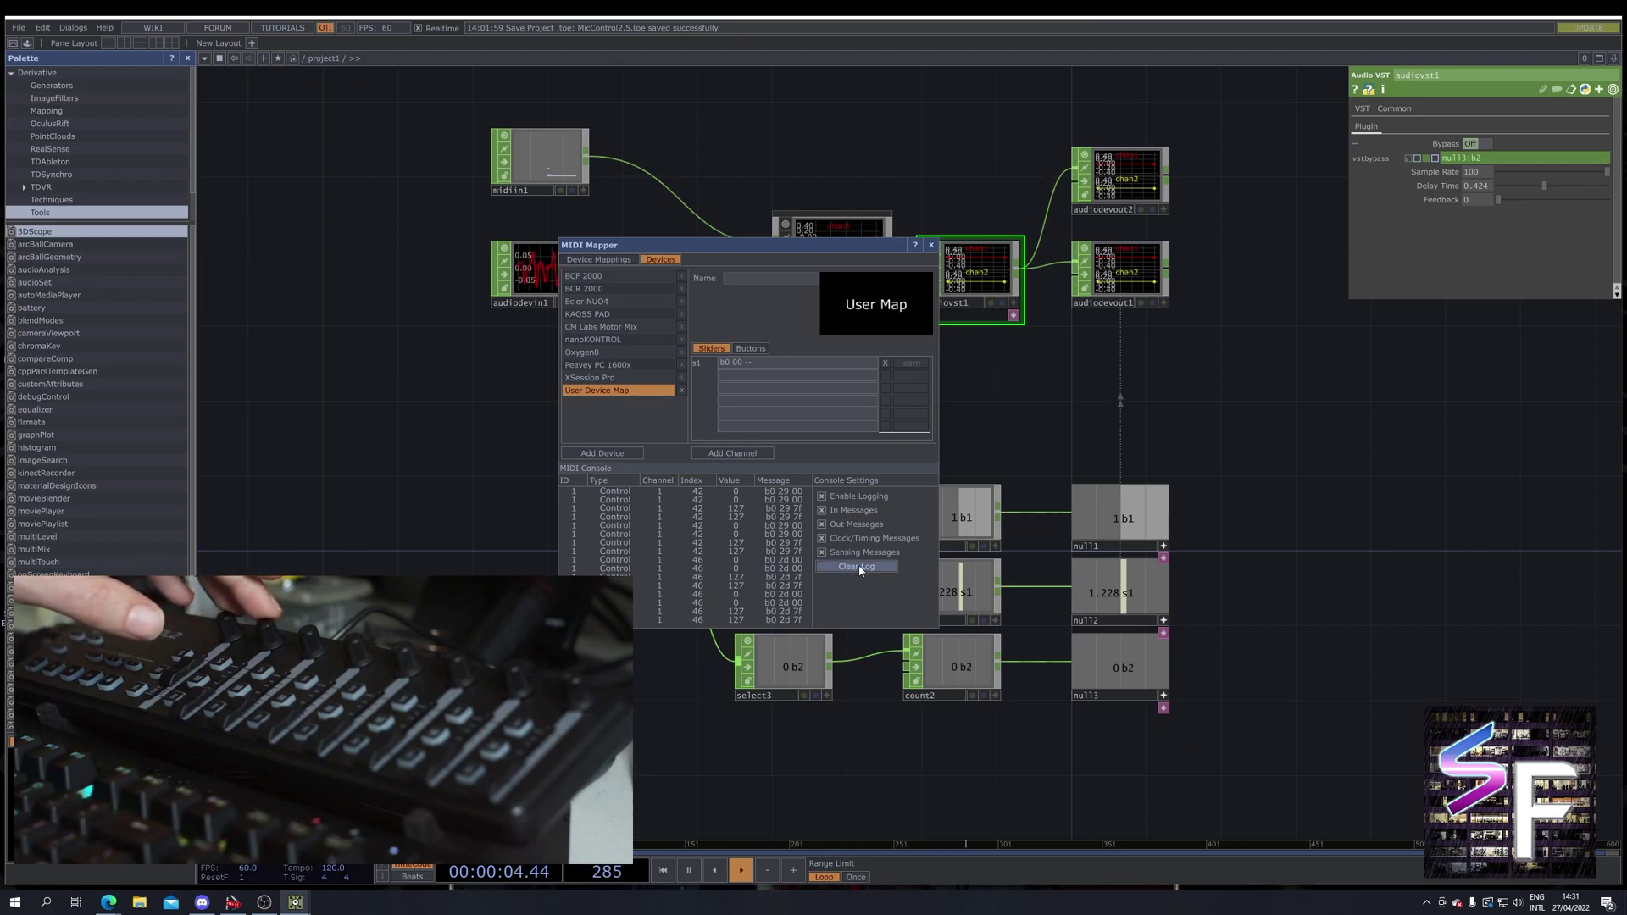
click(740, 454)
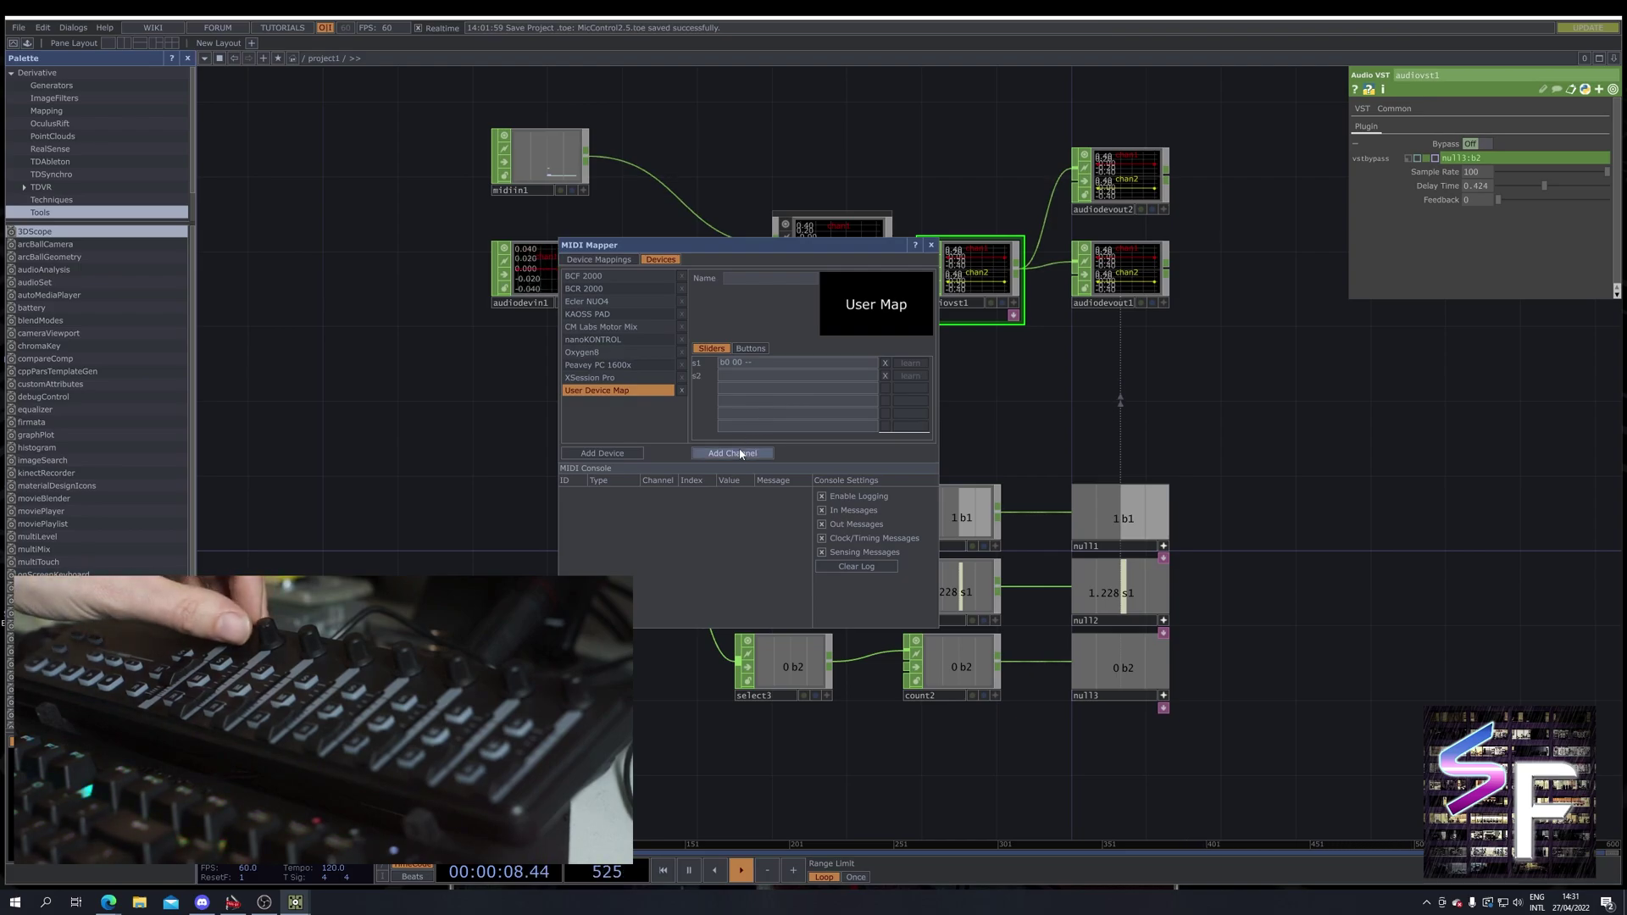
click(750, 383)
text(b0 )
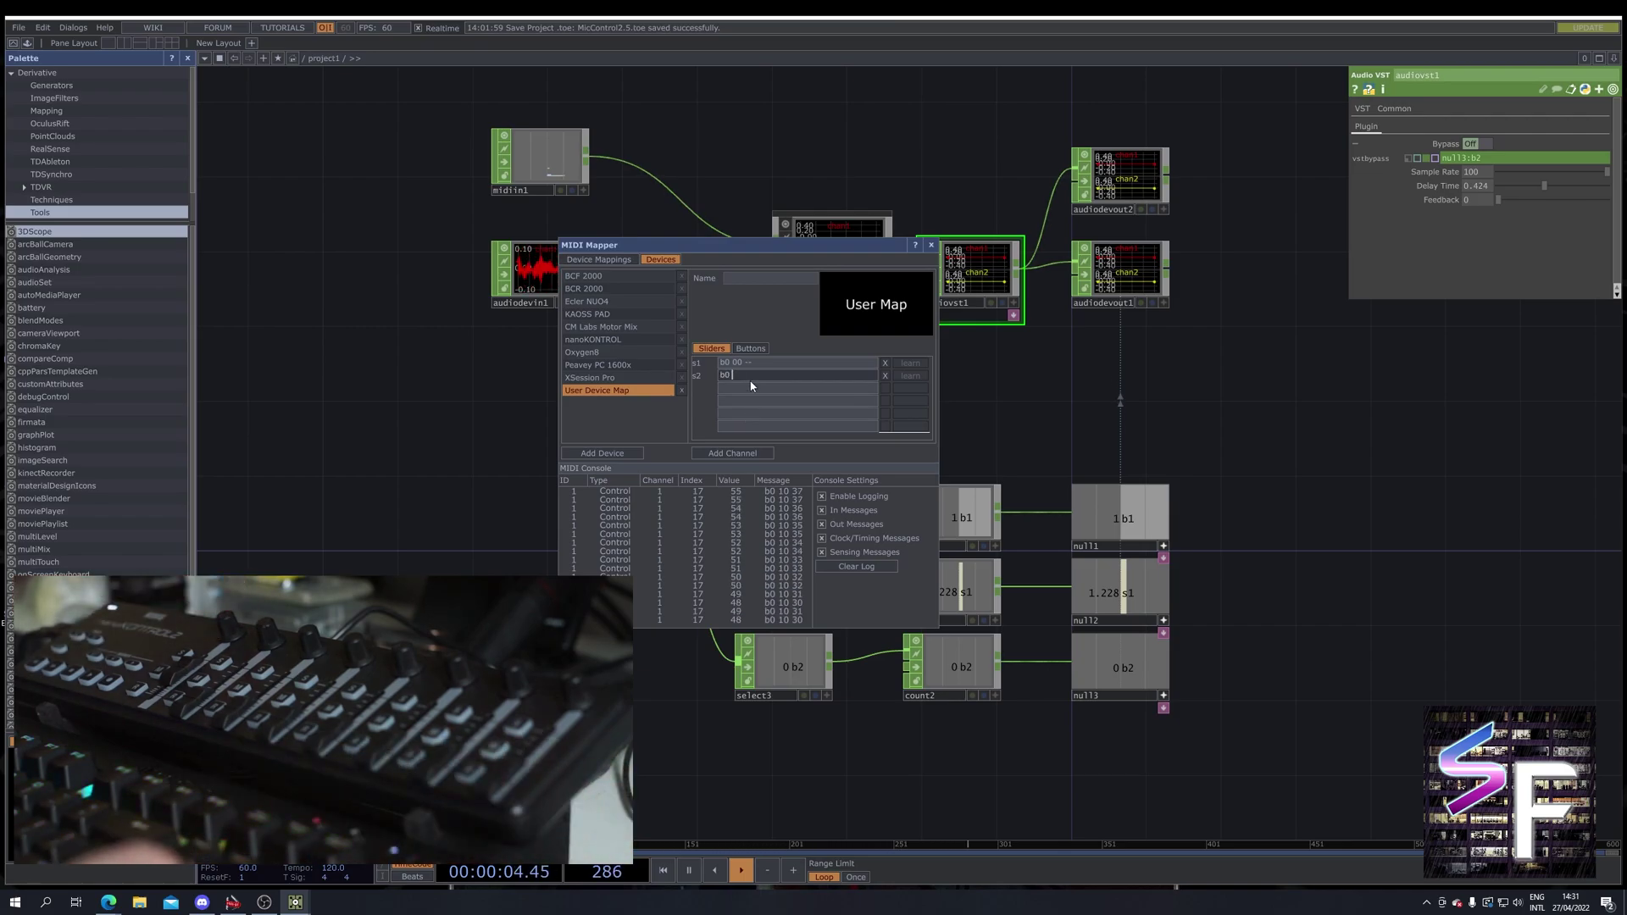
text(10)
key(Return)
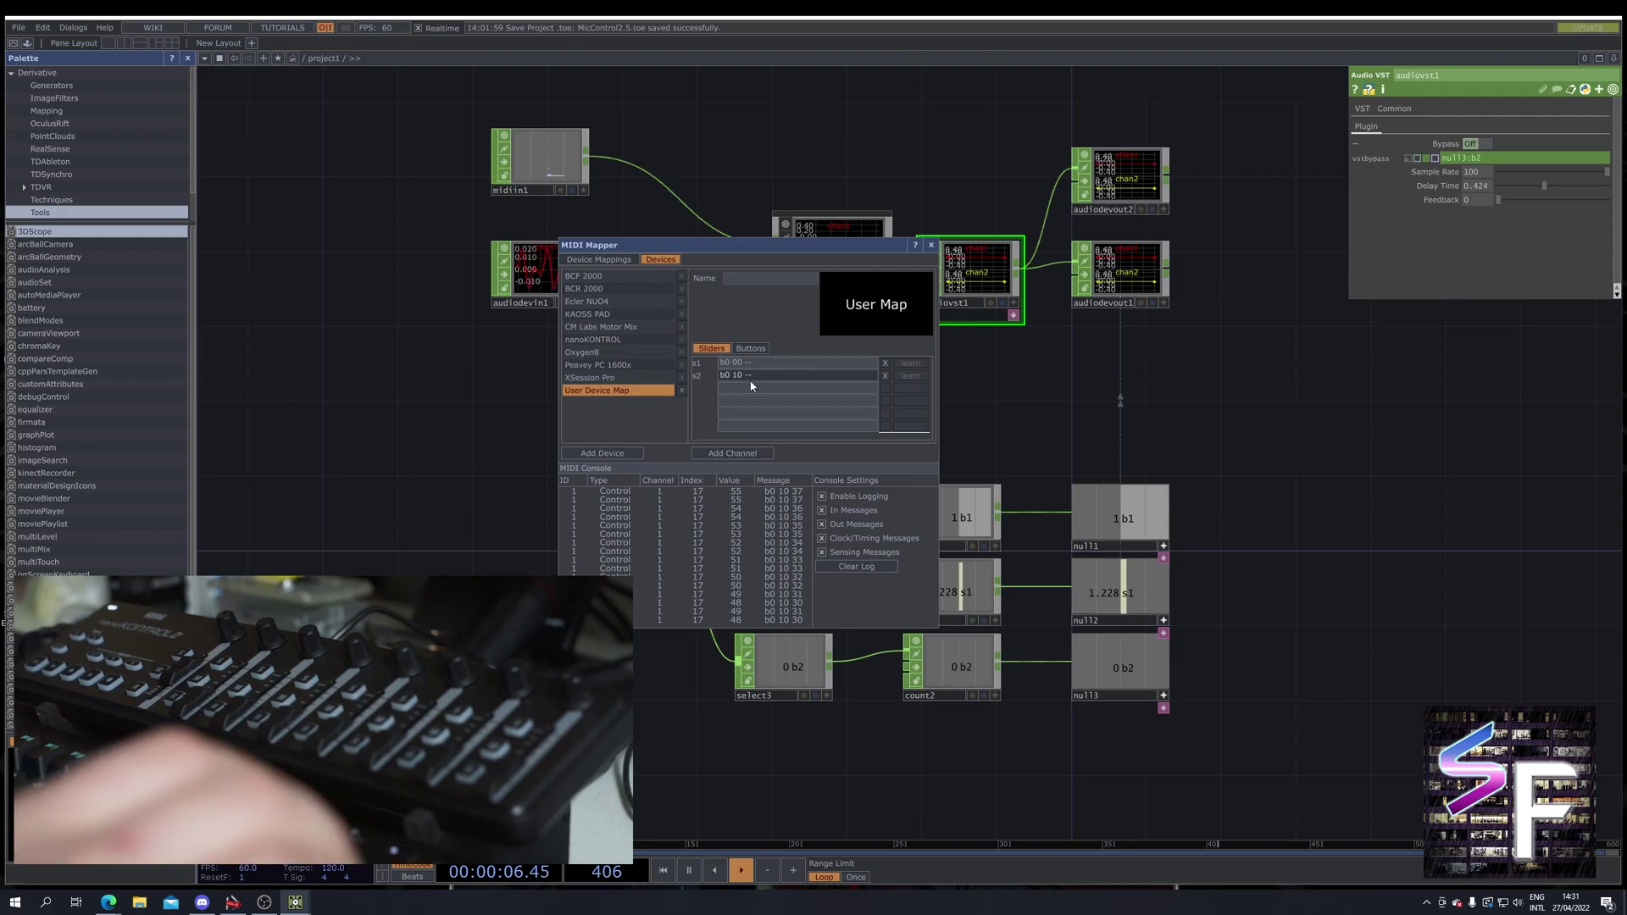
Step: Clear the MIDI console log and add slider channel s3 with the message b0 11 --
click(733, 454)
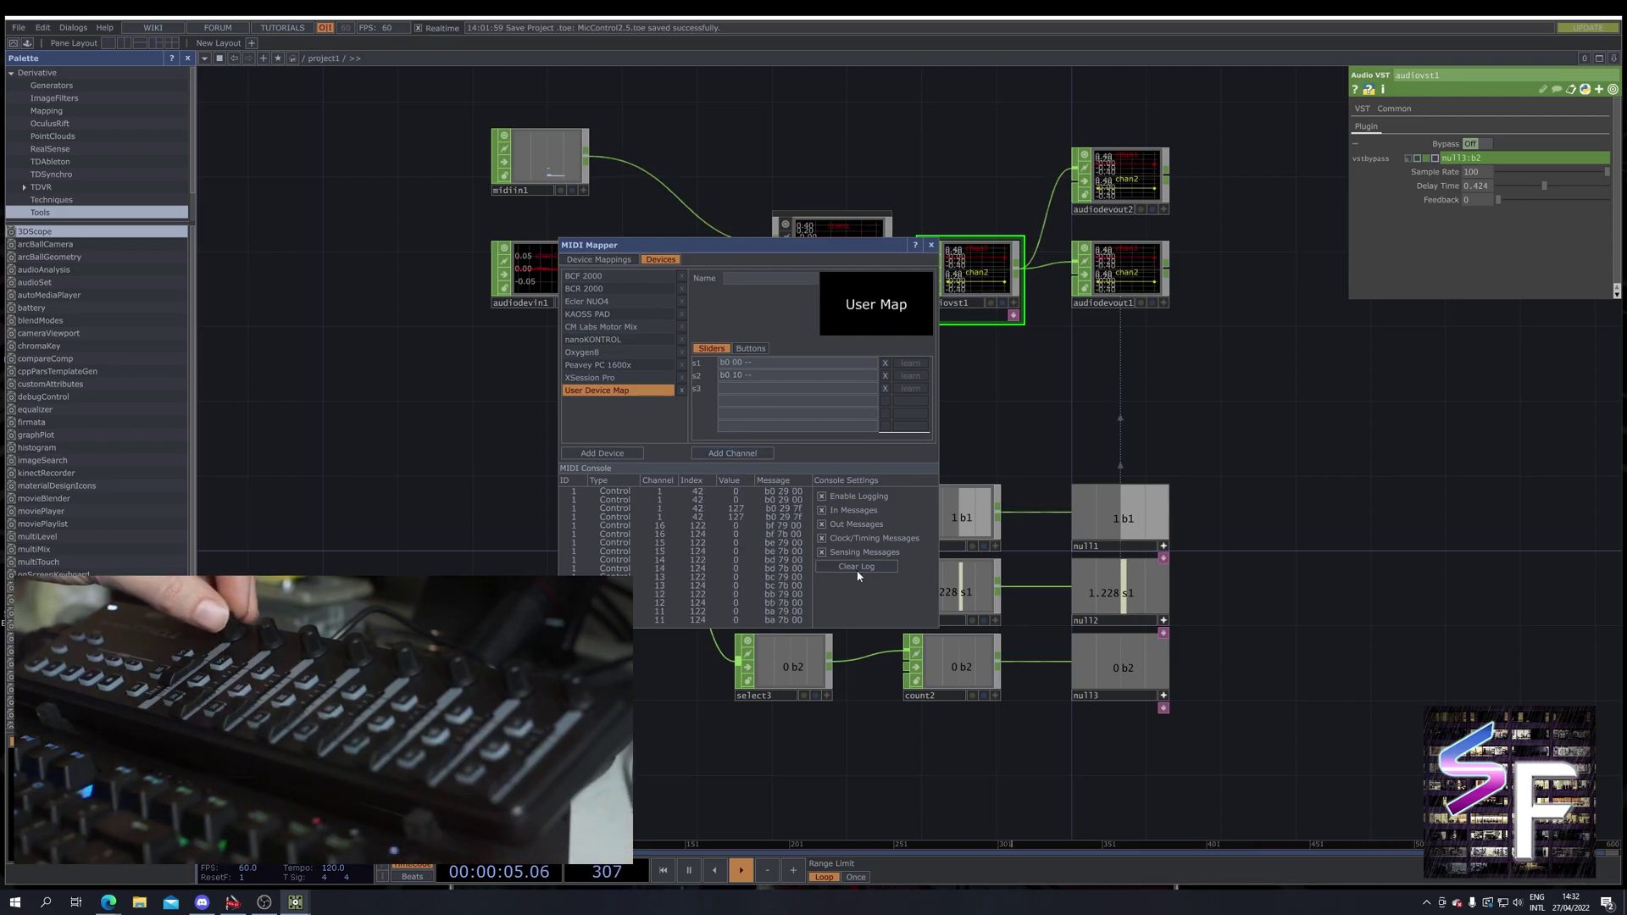
click(857, 571)
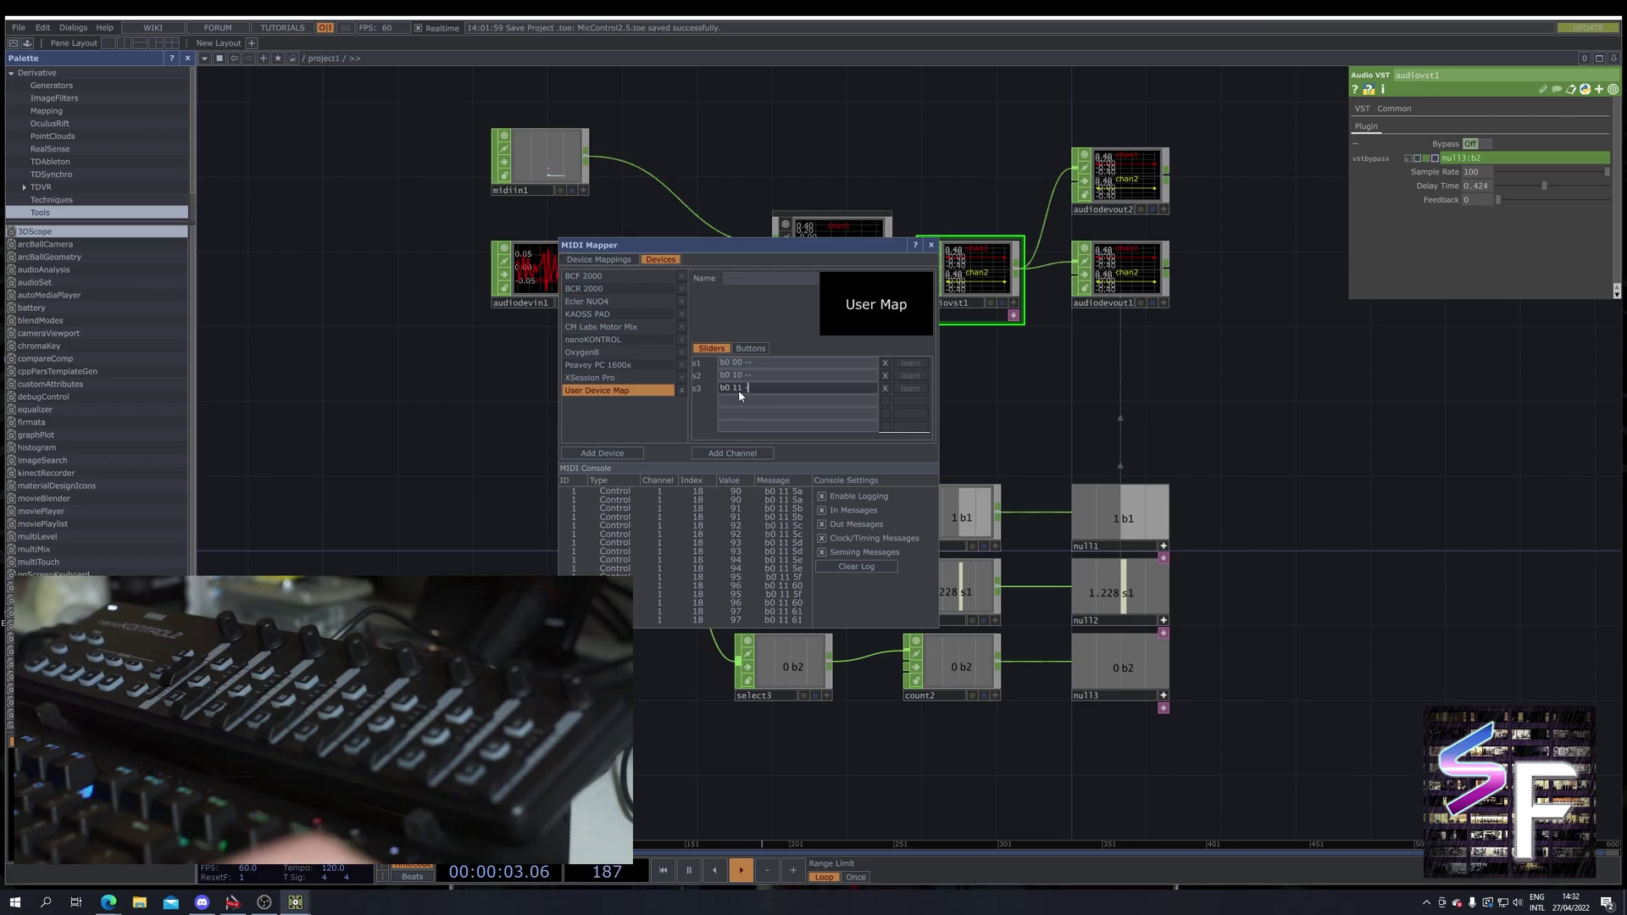
text(11)
key(Return)
Step: Add slider channel s4 with the message b0 01 -- and close the MIDI Mapper
click(727, 452)
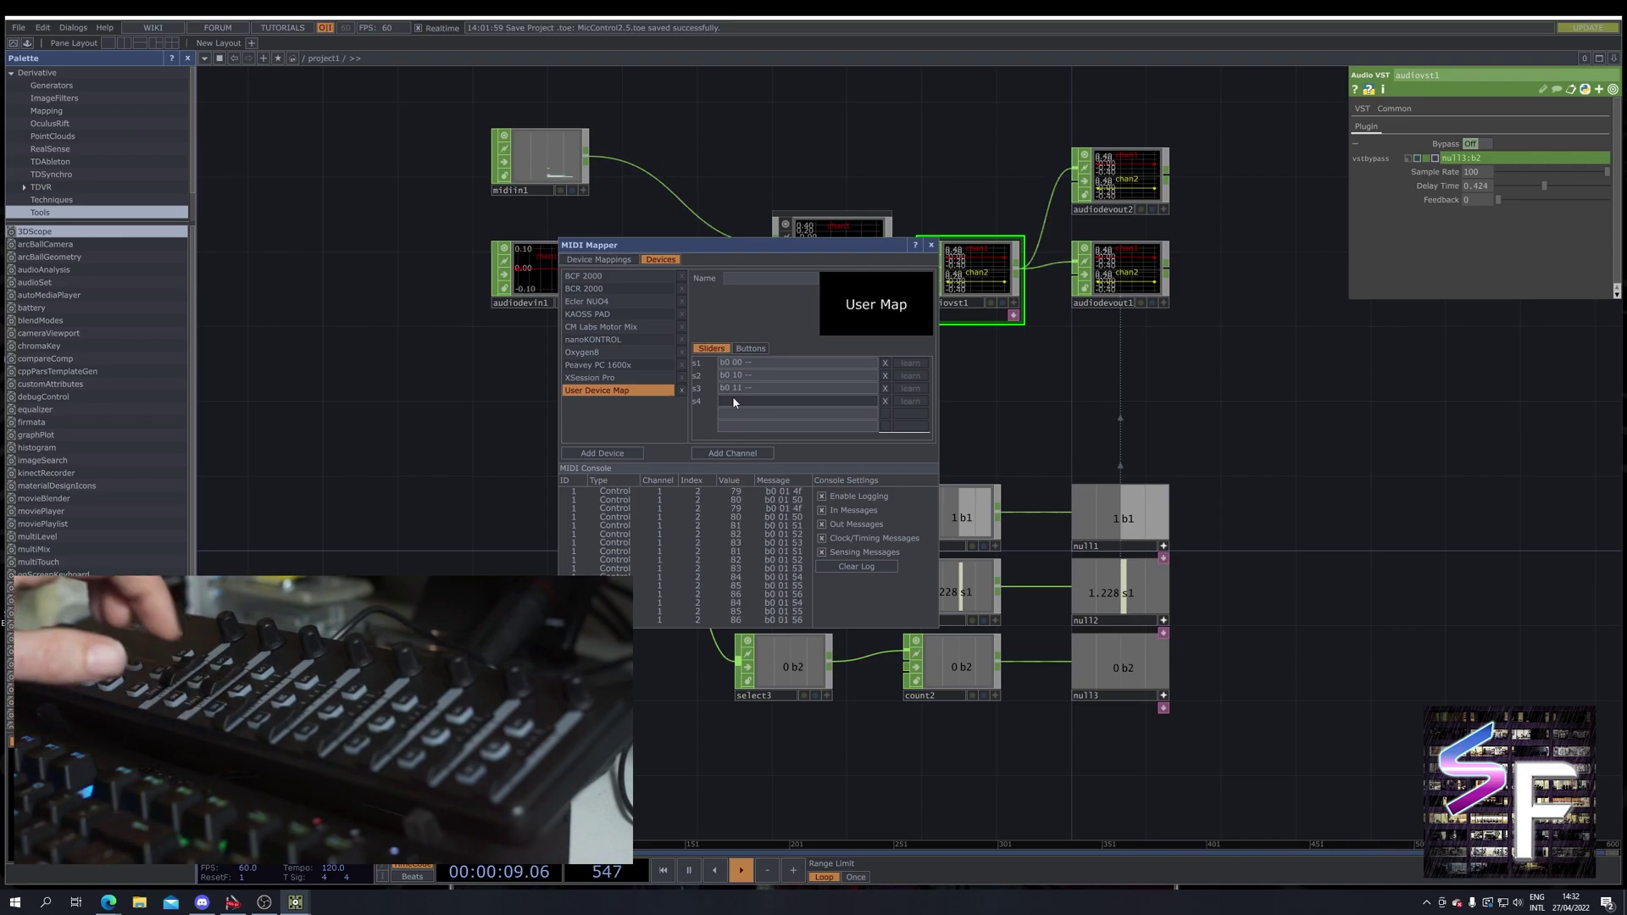
text(b0)
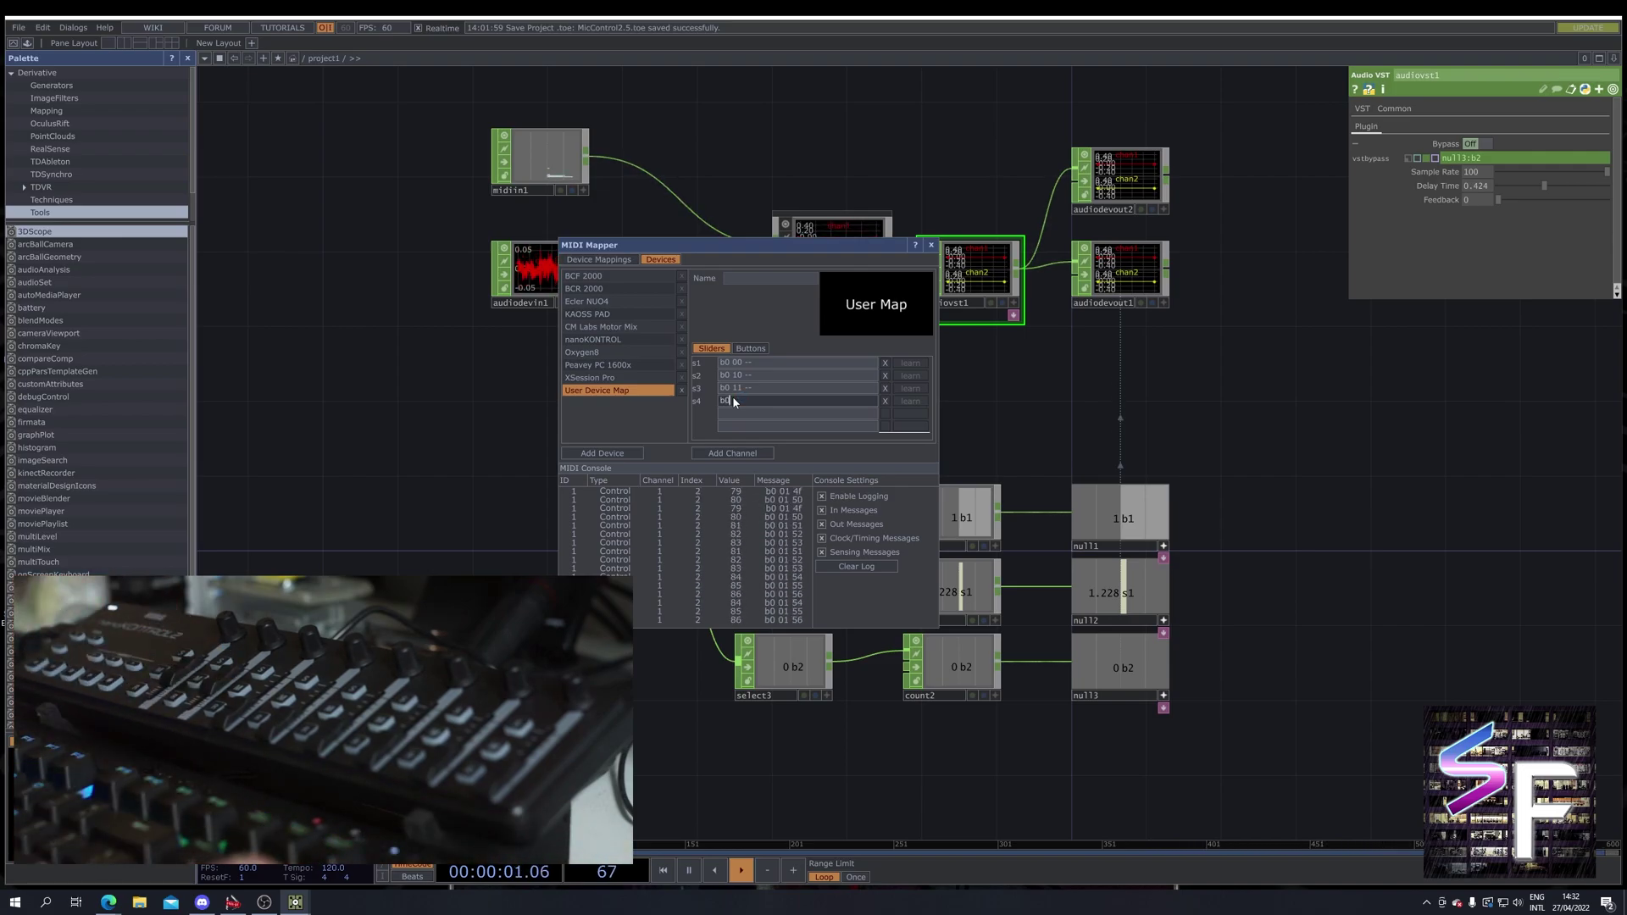
text( 01)
key(Return)
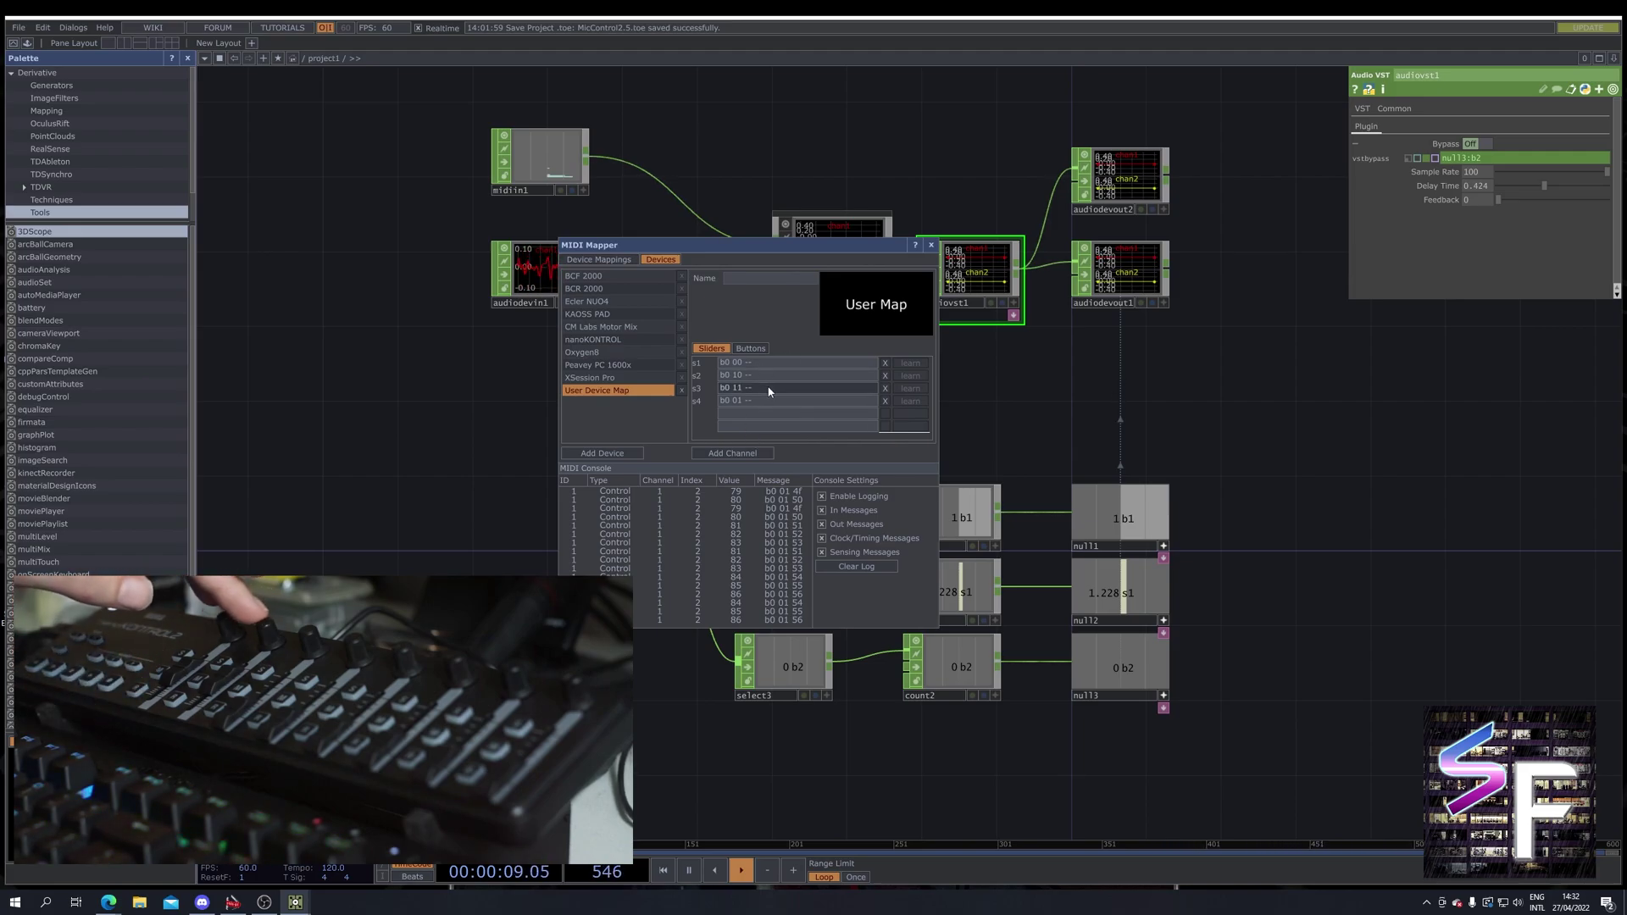
click(931, 247)
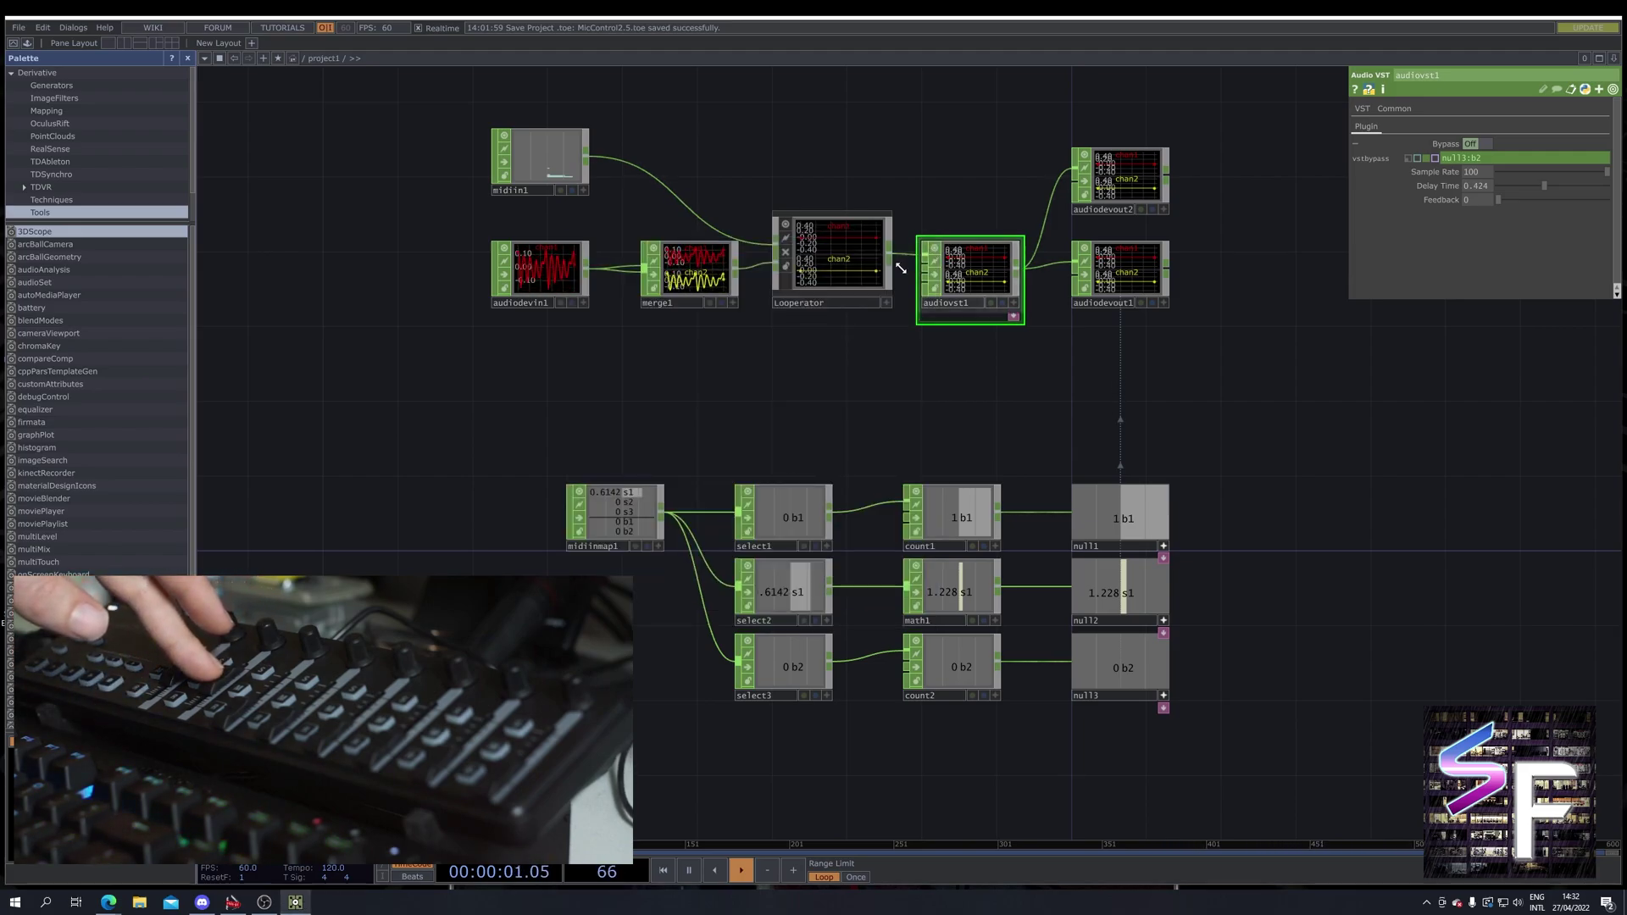
Step: Move midiinmap1 and its connected select, count, math and null nodes down together to free space above them
click(631, 521)
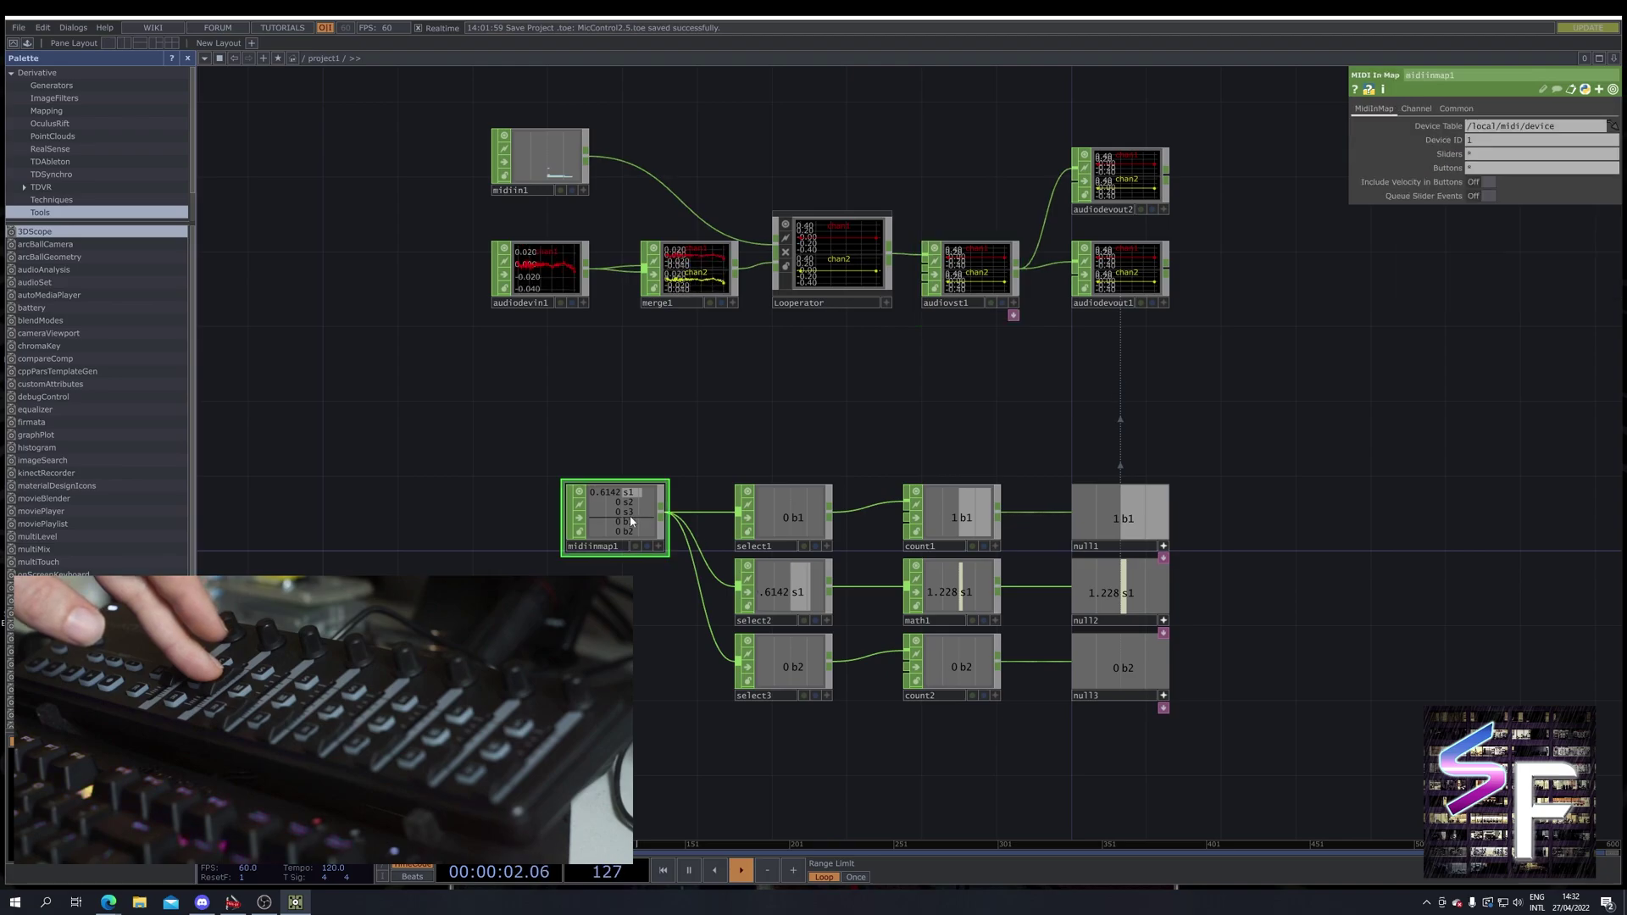
click(579, 520)
click(580, 520)
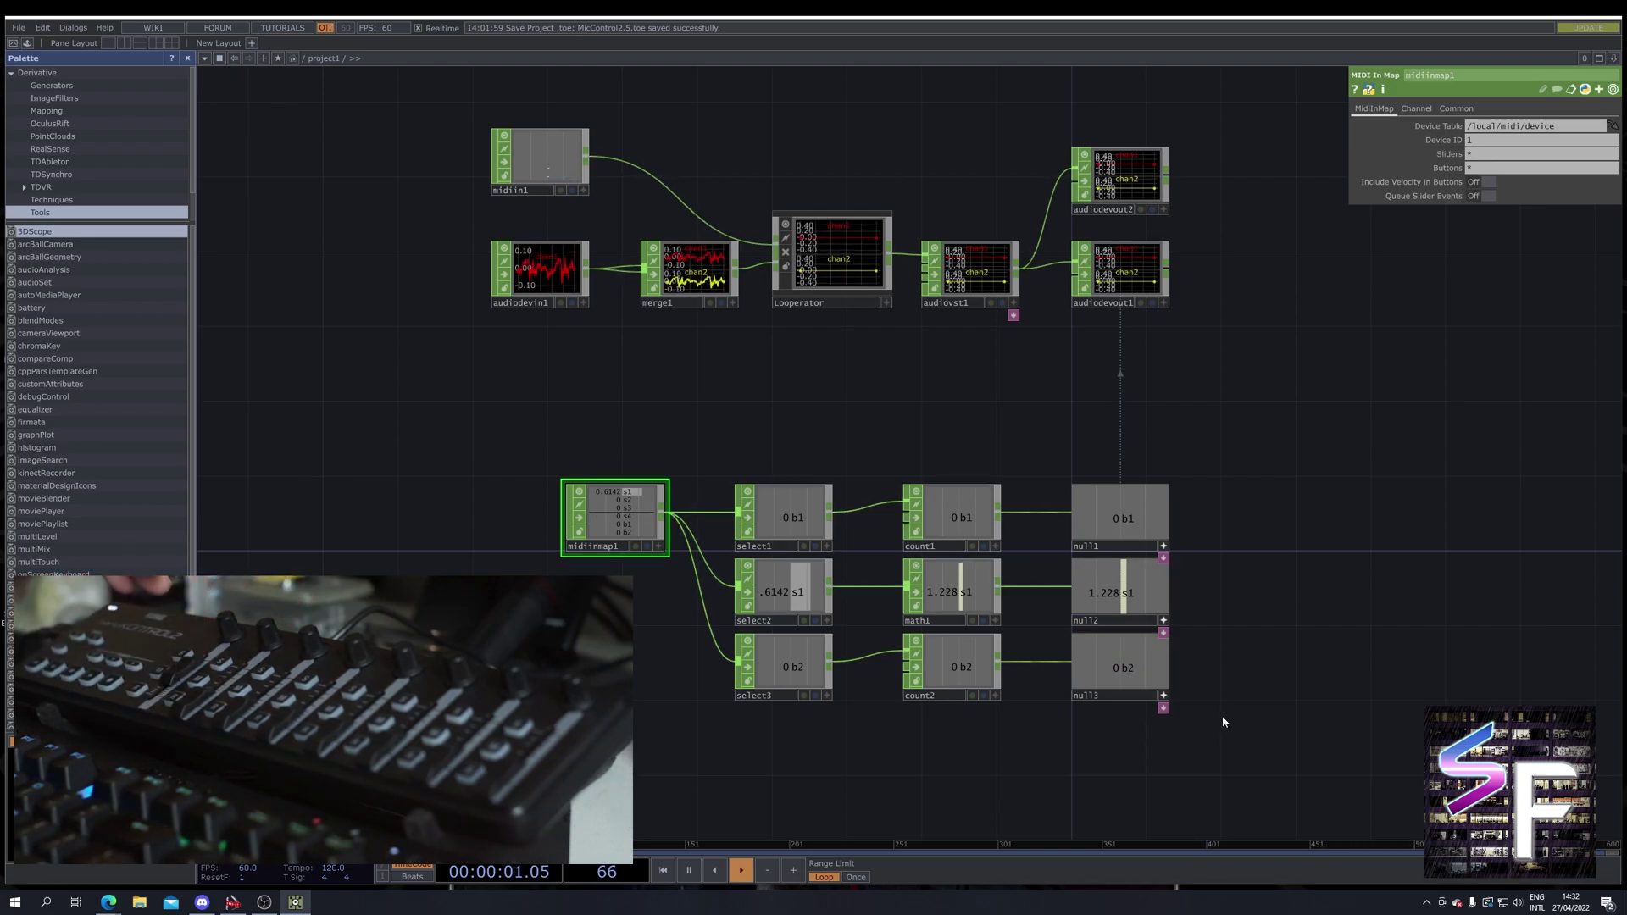
drag(1190, 796, 664, 463)
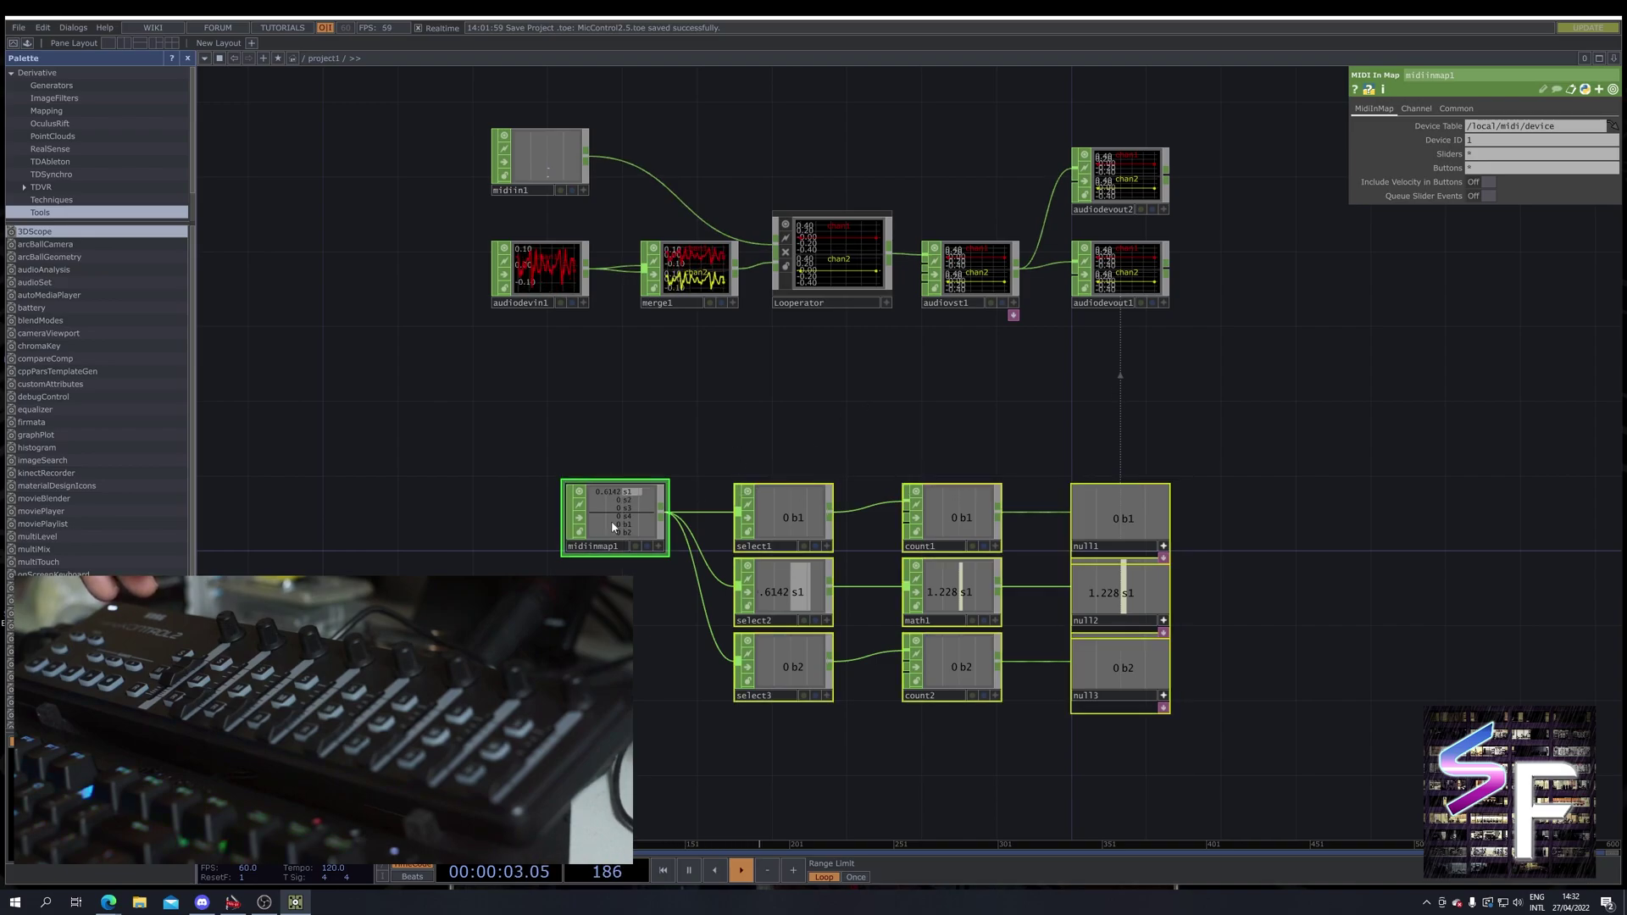
drag(612, 520, 612, 557)
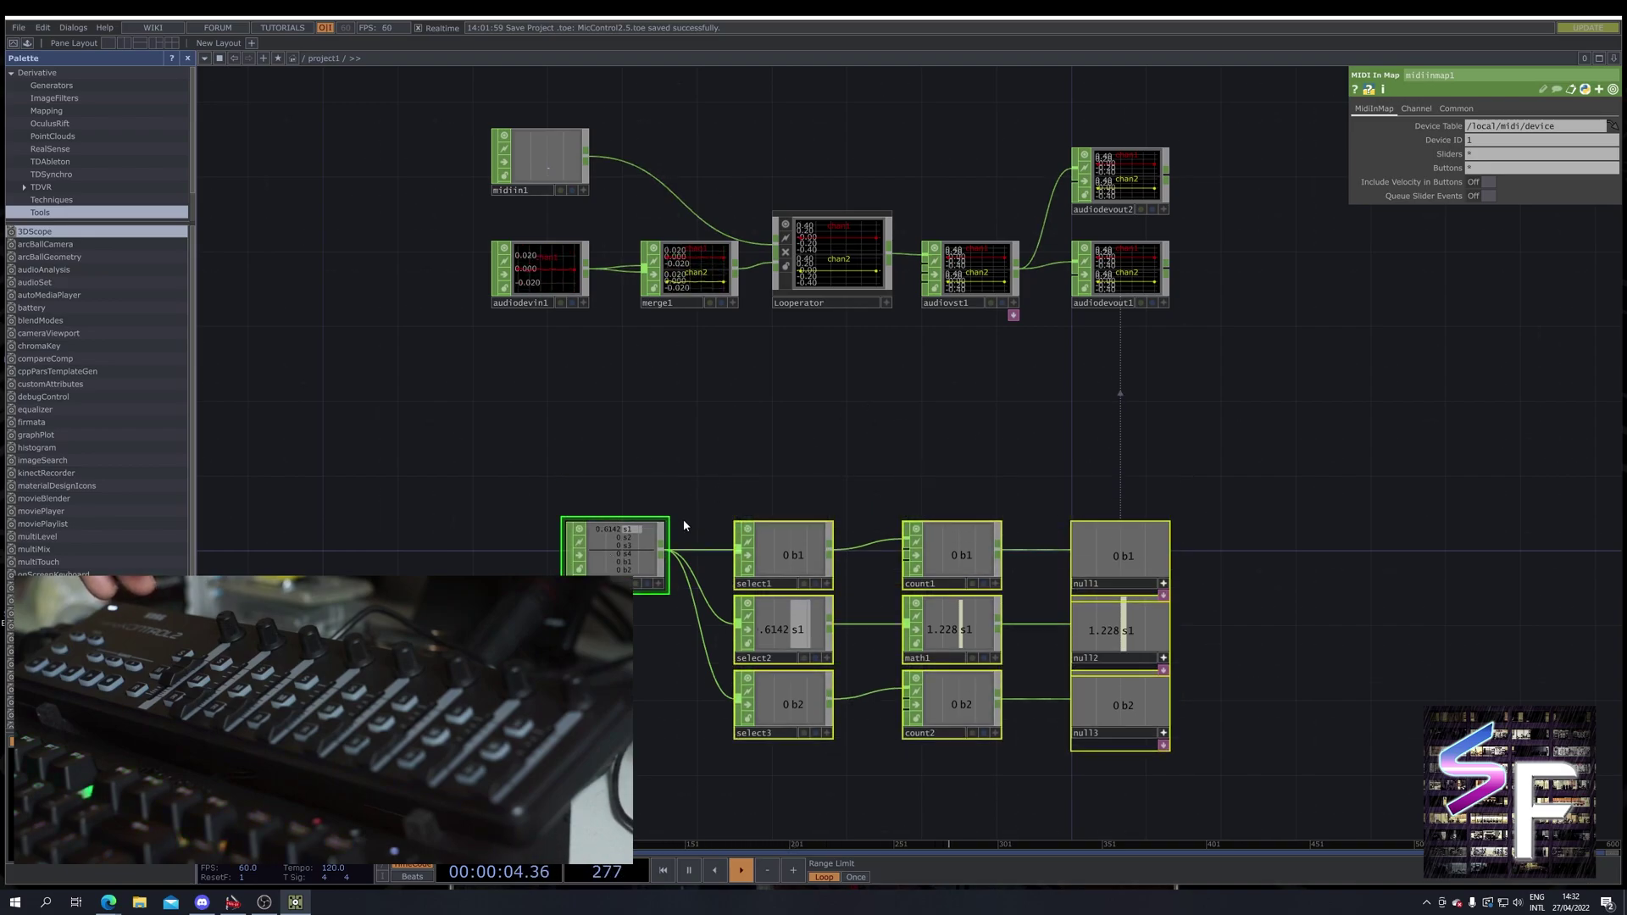
click(798, 465)
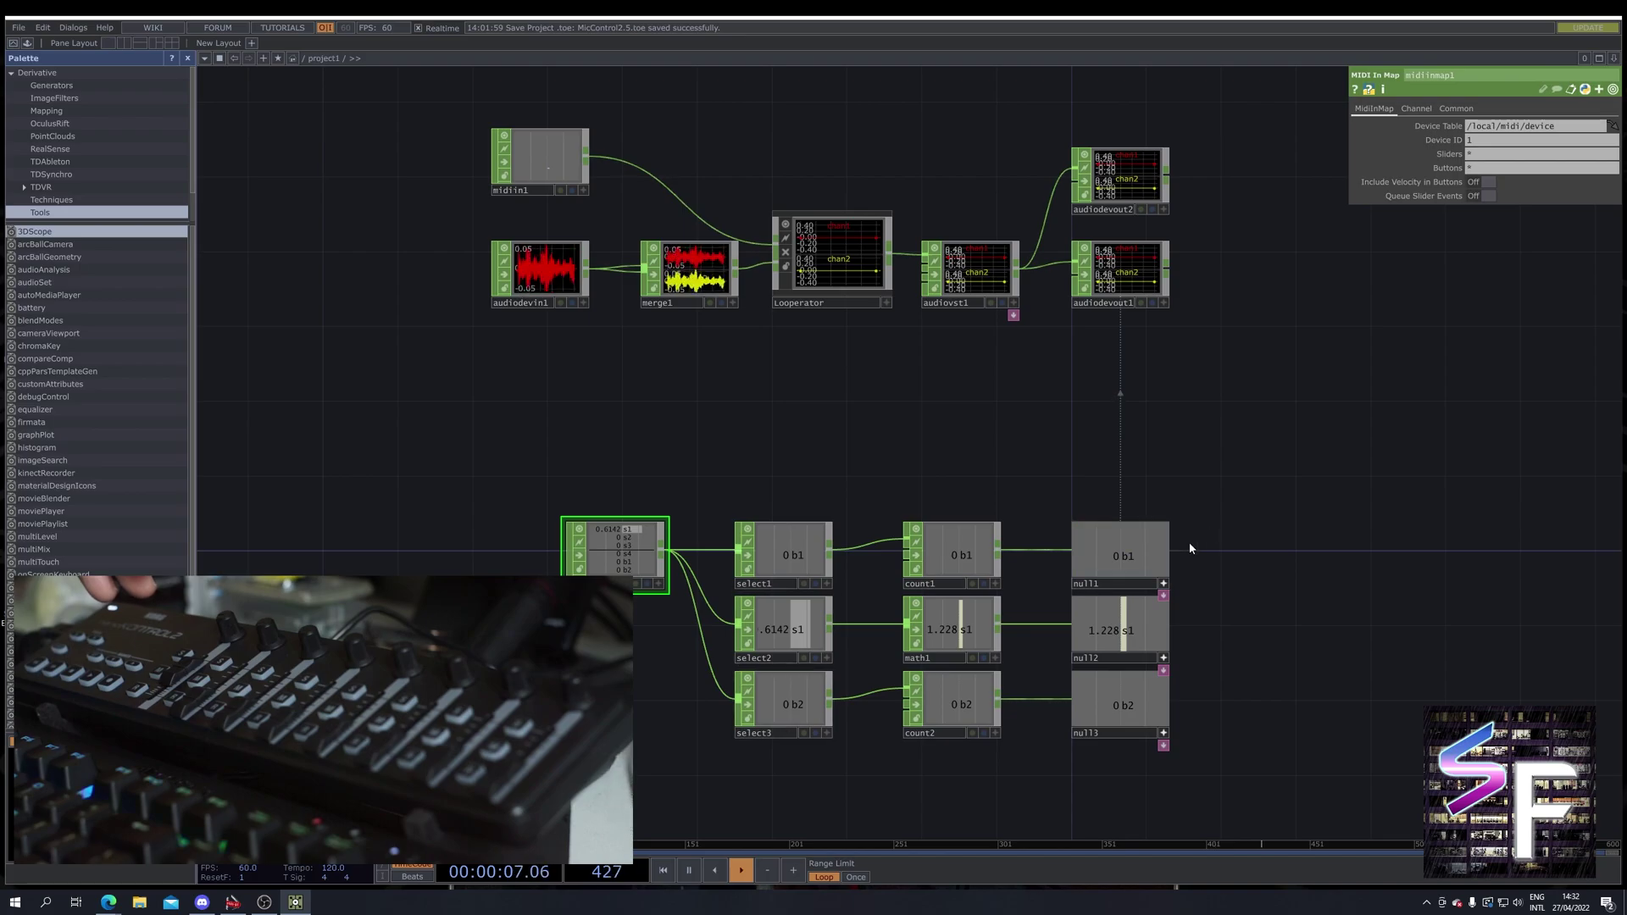
Step: Add a Select CHOP above select1, wire midiinmap1 into it and set its channel name to s2
key(Tab)
text(s)
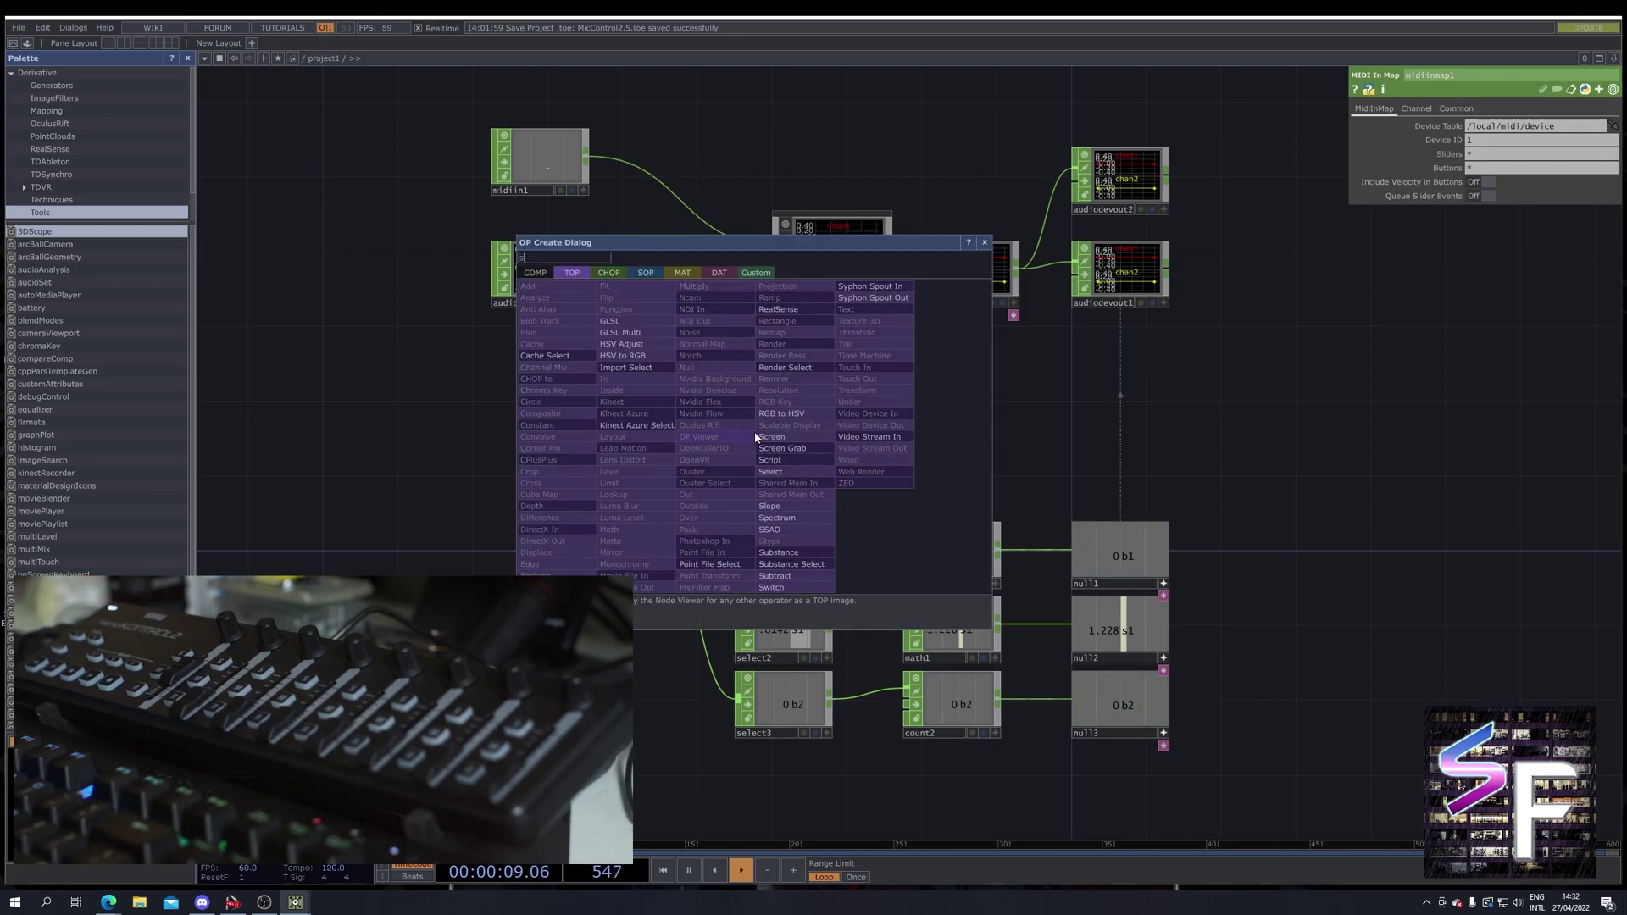
text(e)
click(609, 272)
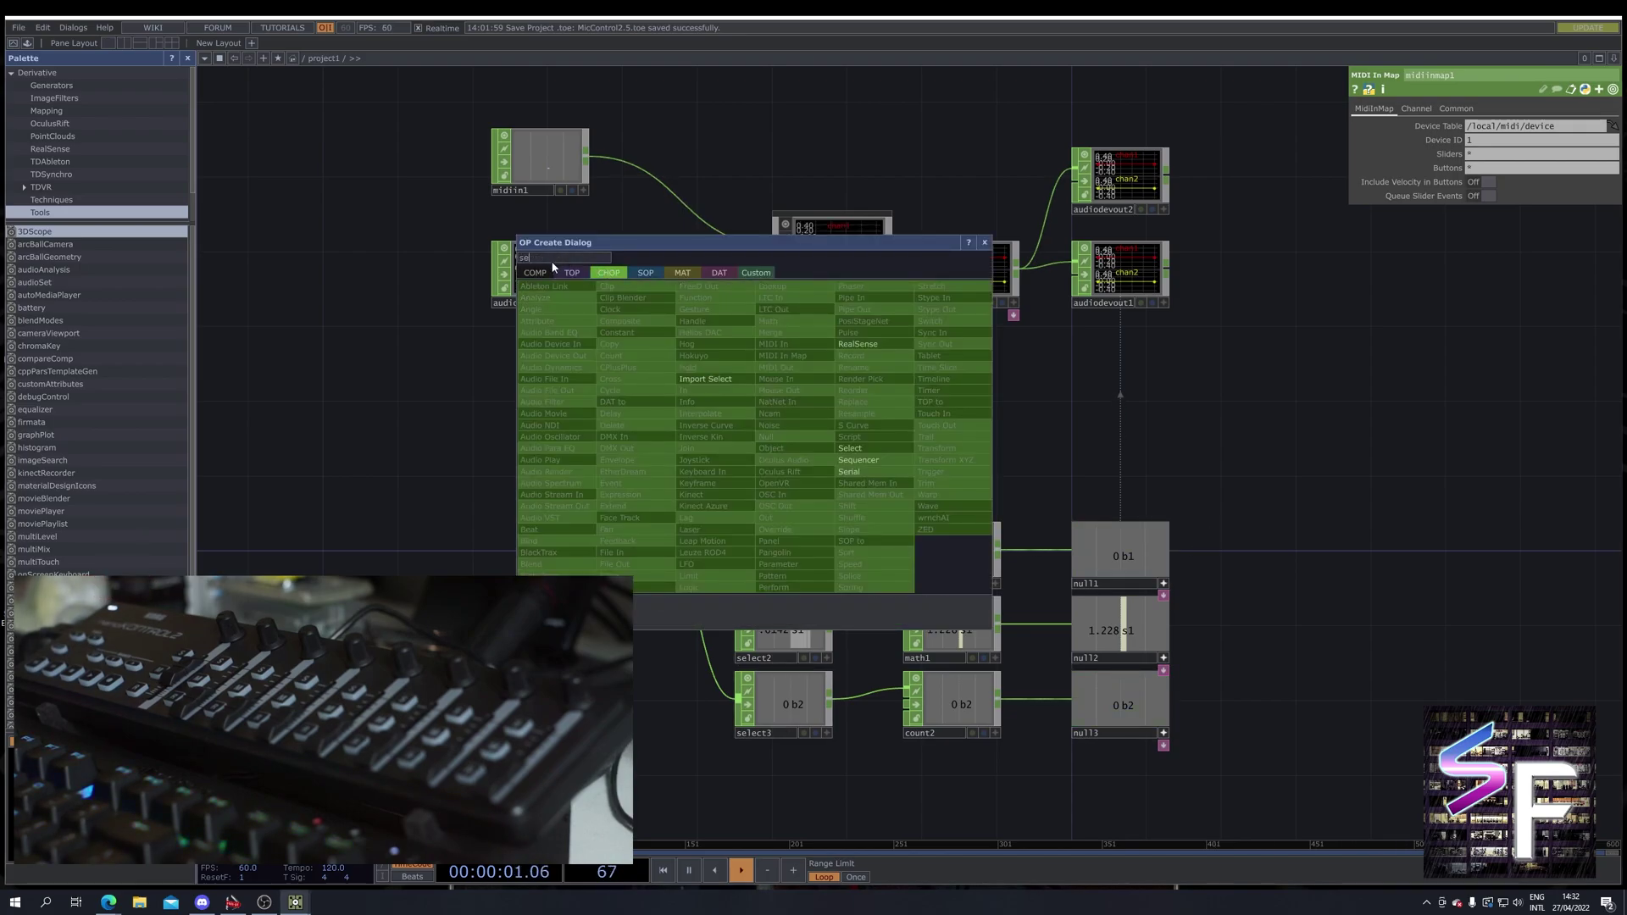
click(864, 451)
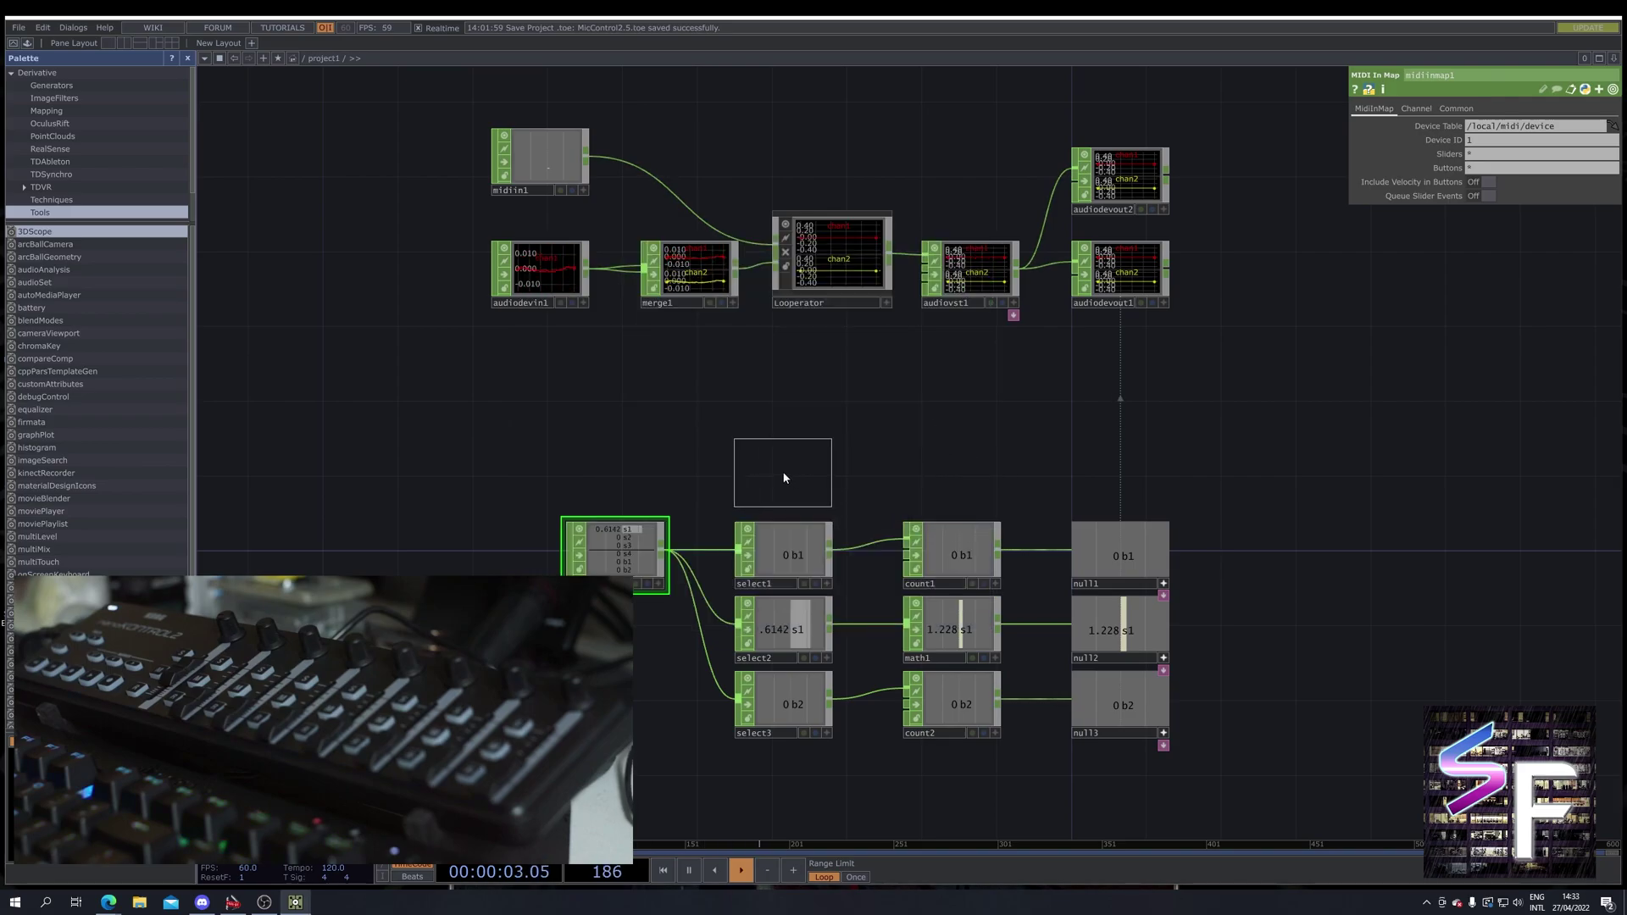
click(783, 477)
drag(663, 550, 779, 483)
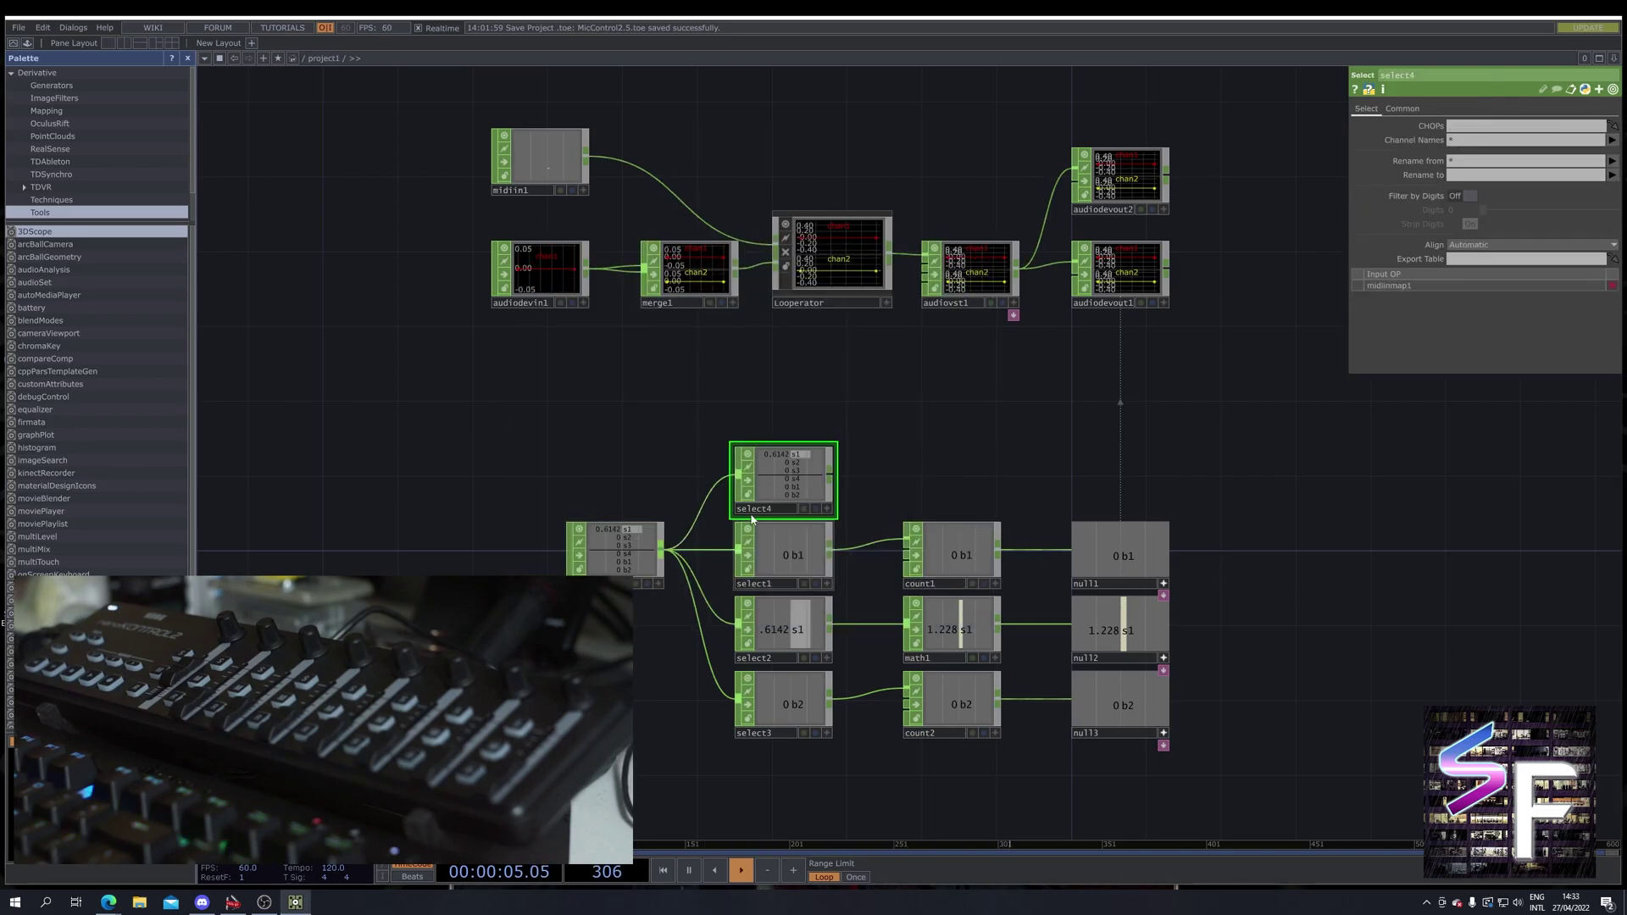
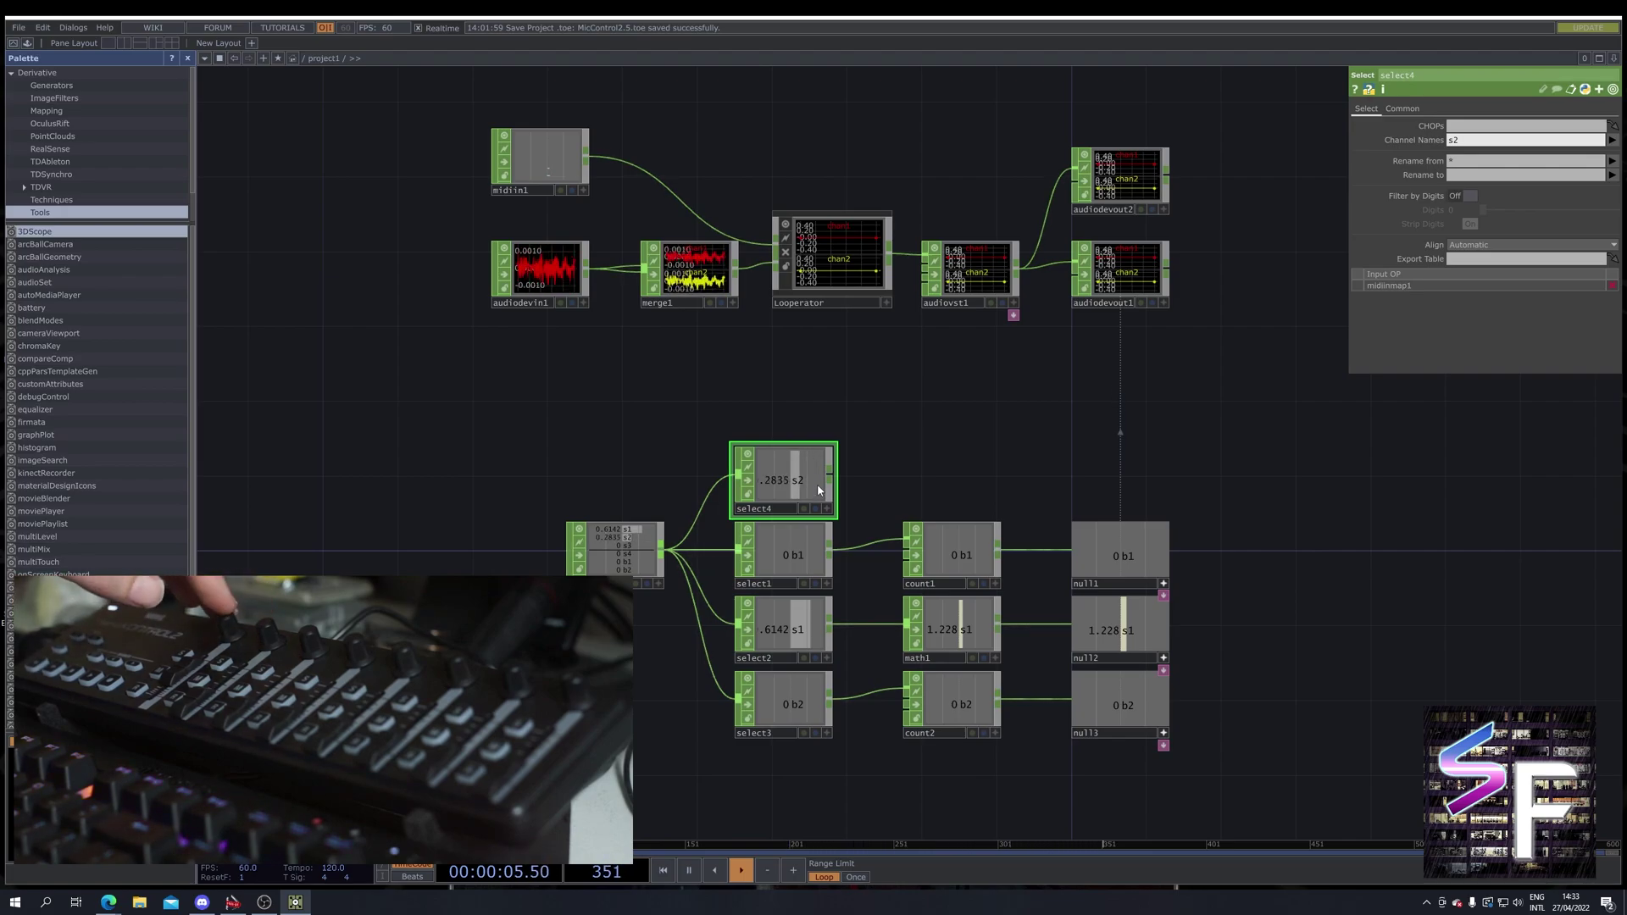
Step: Add a Bind CHOP beside select4, above count1, and wire select4 into it
click(974, 292)
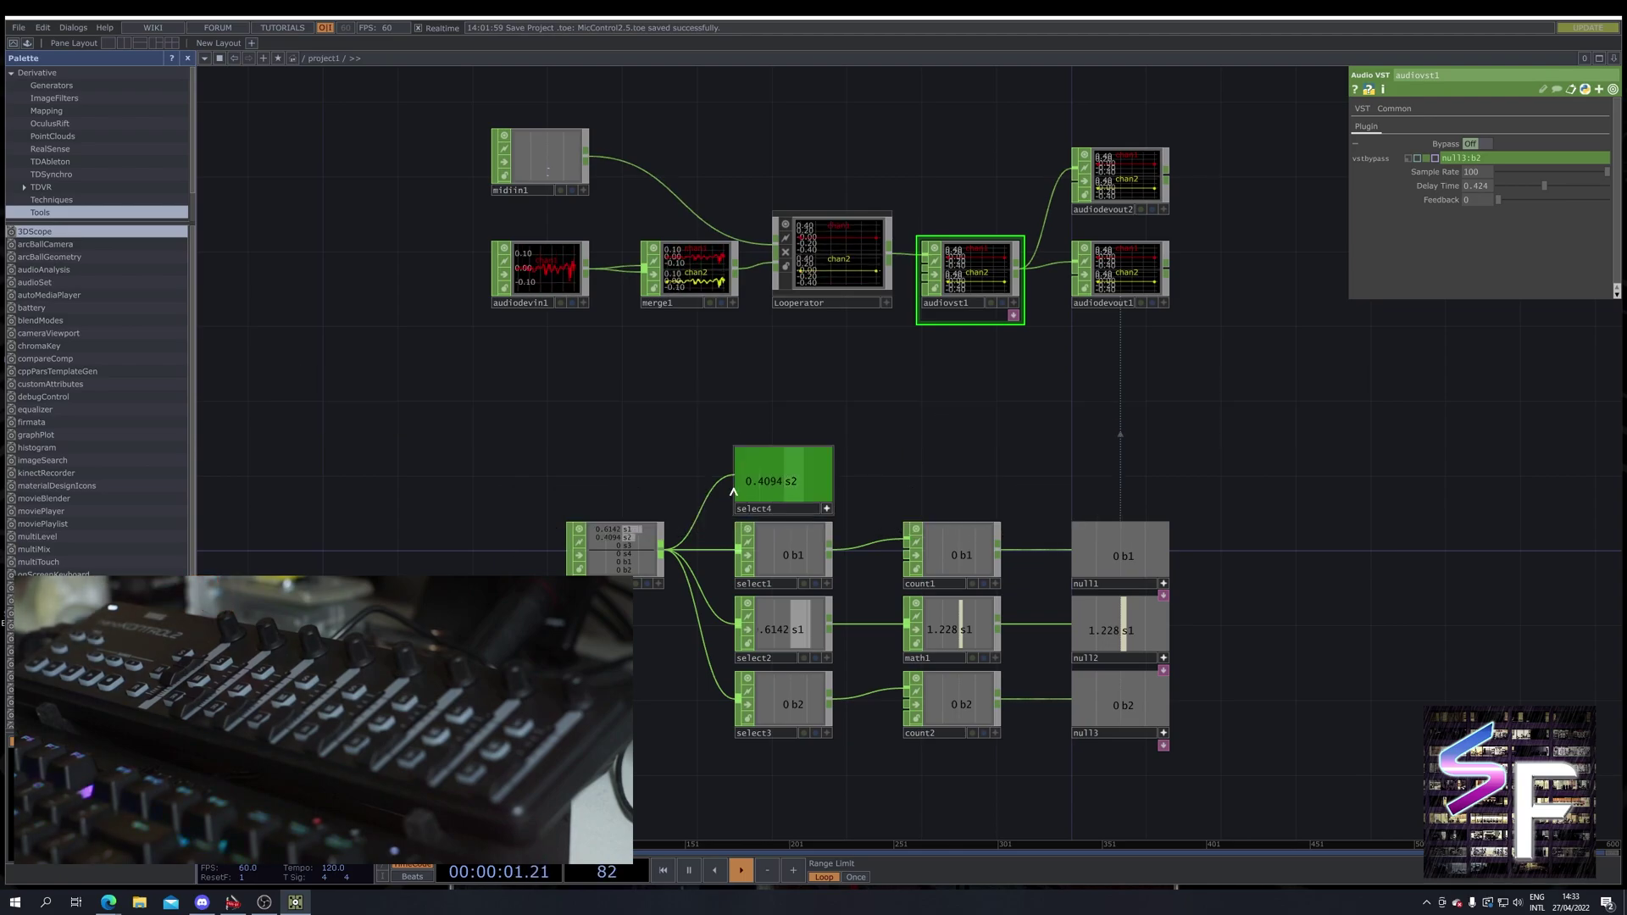
right_click(826, 509)
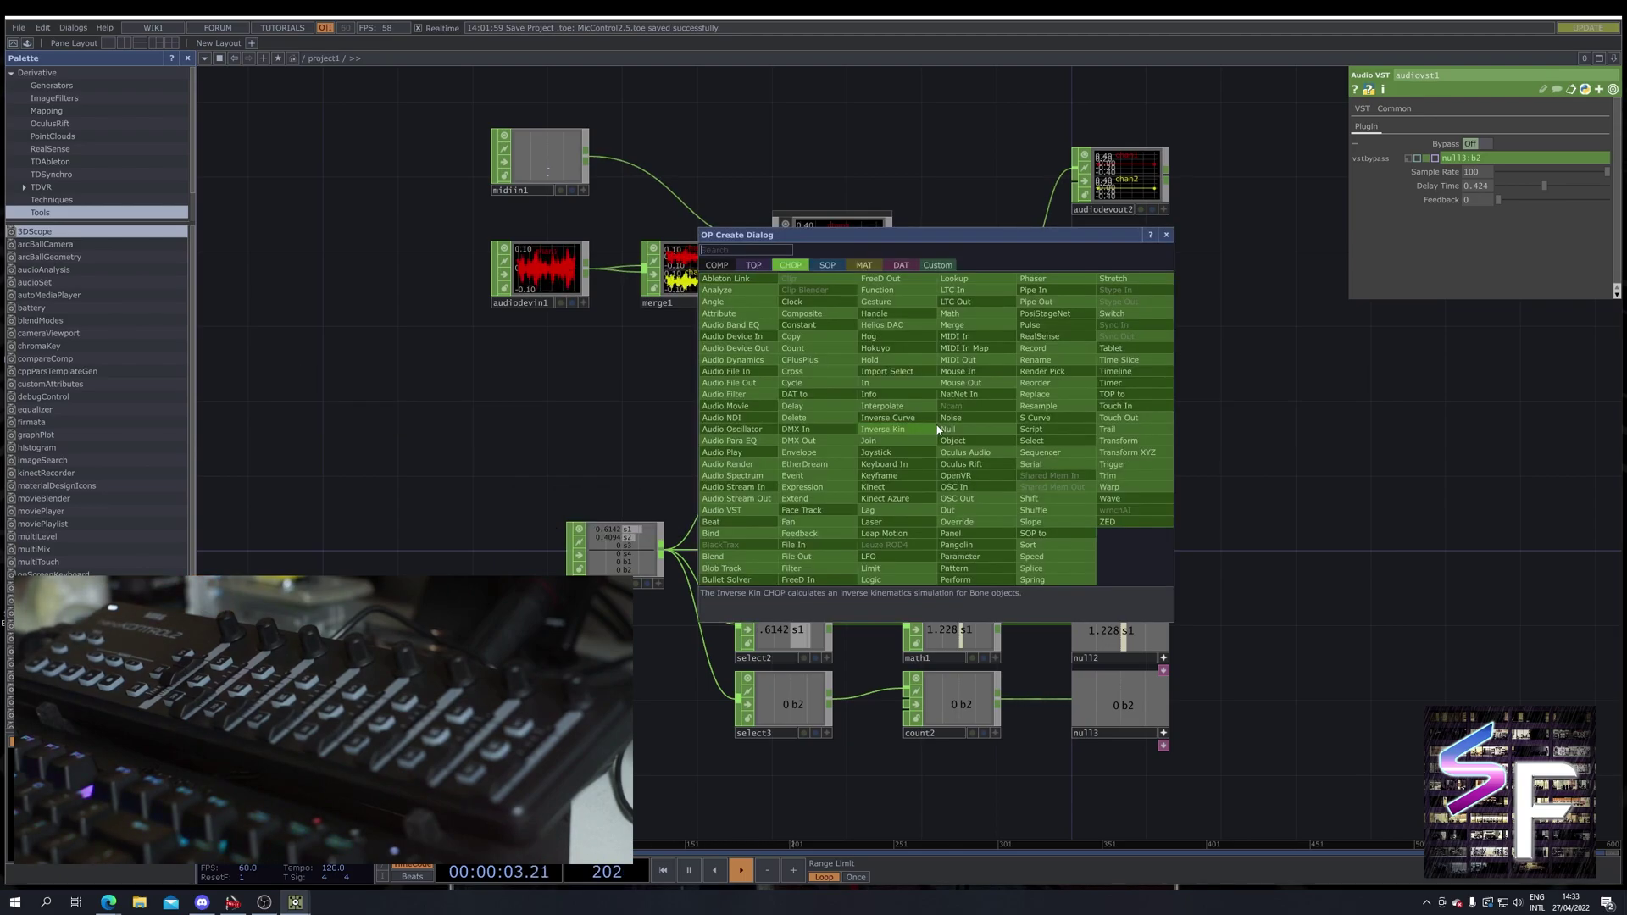
text(bind)
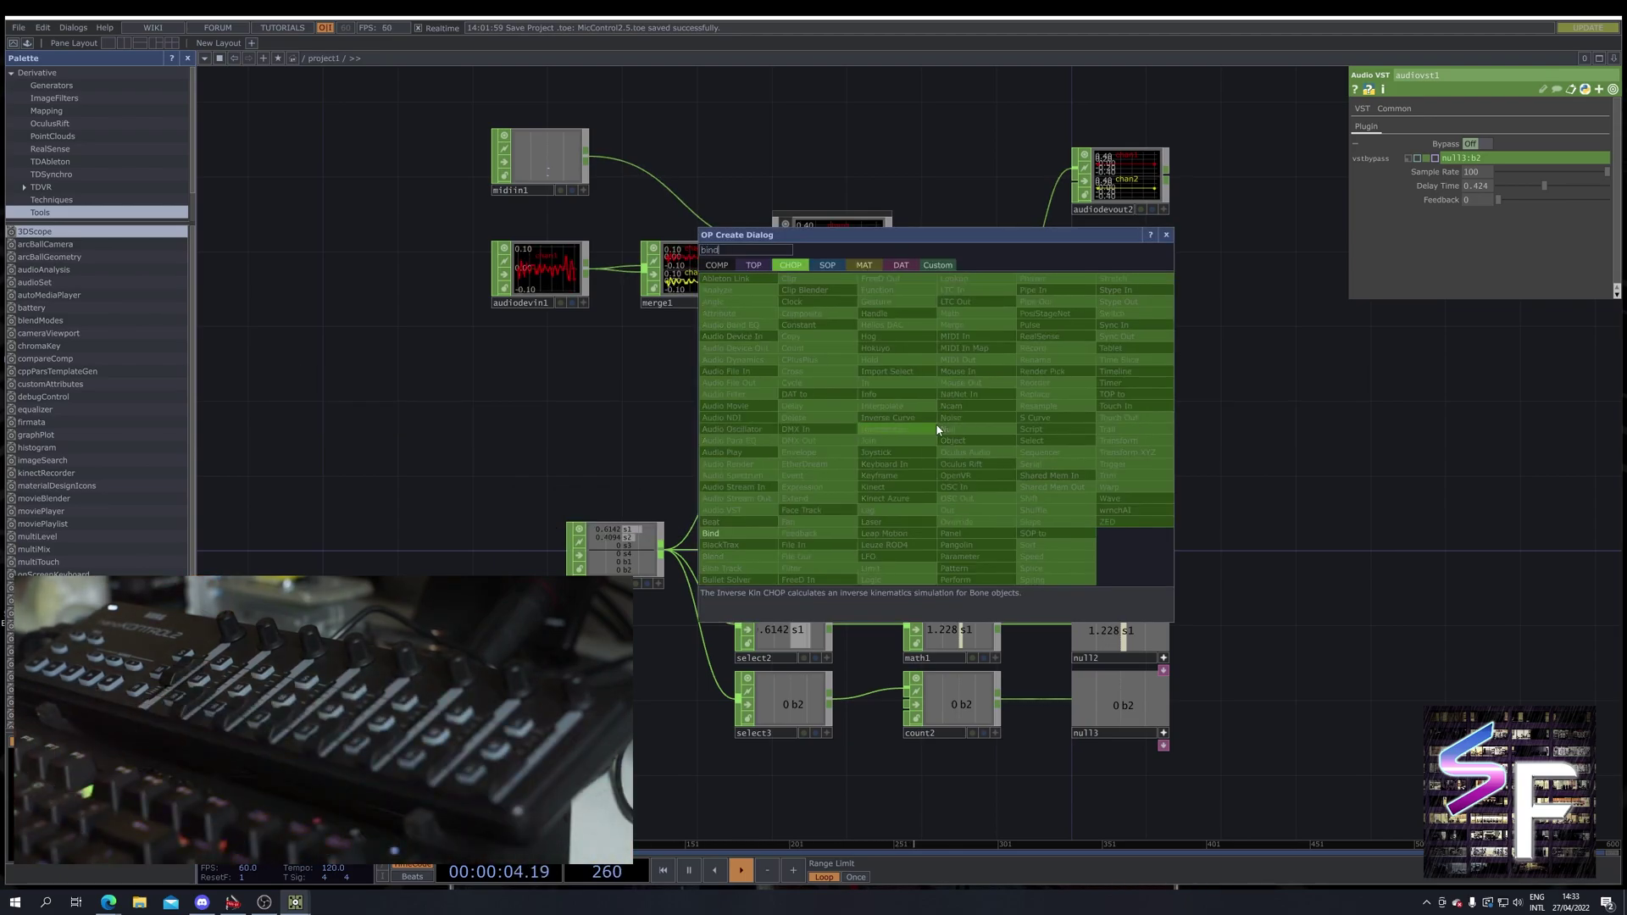
click(710, 533)
click(958, 471)
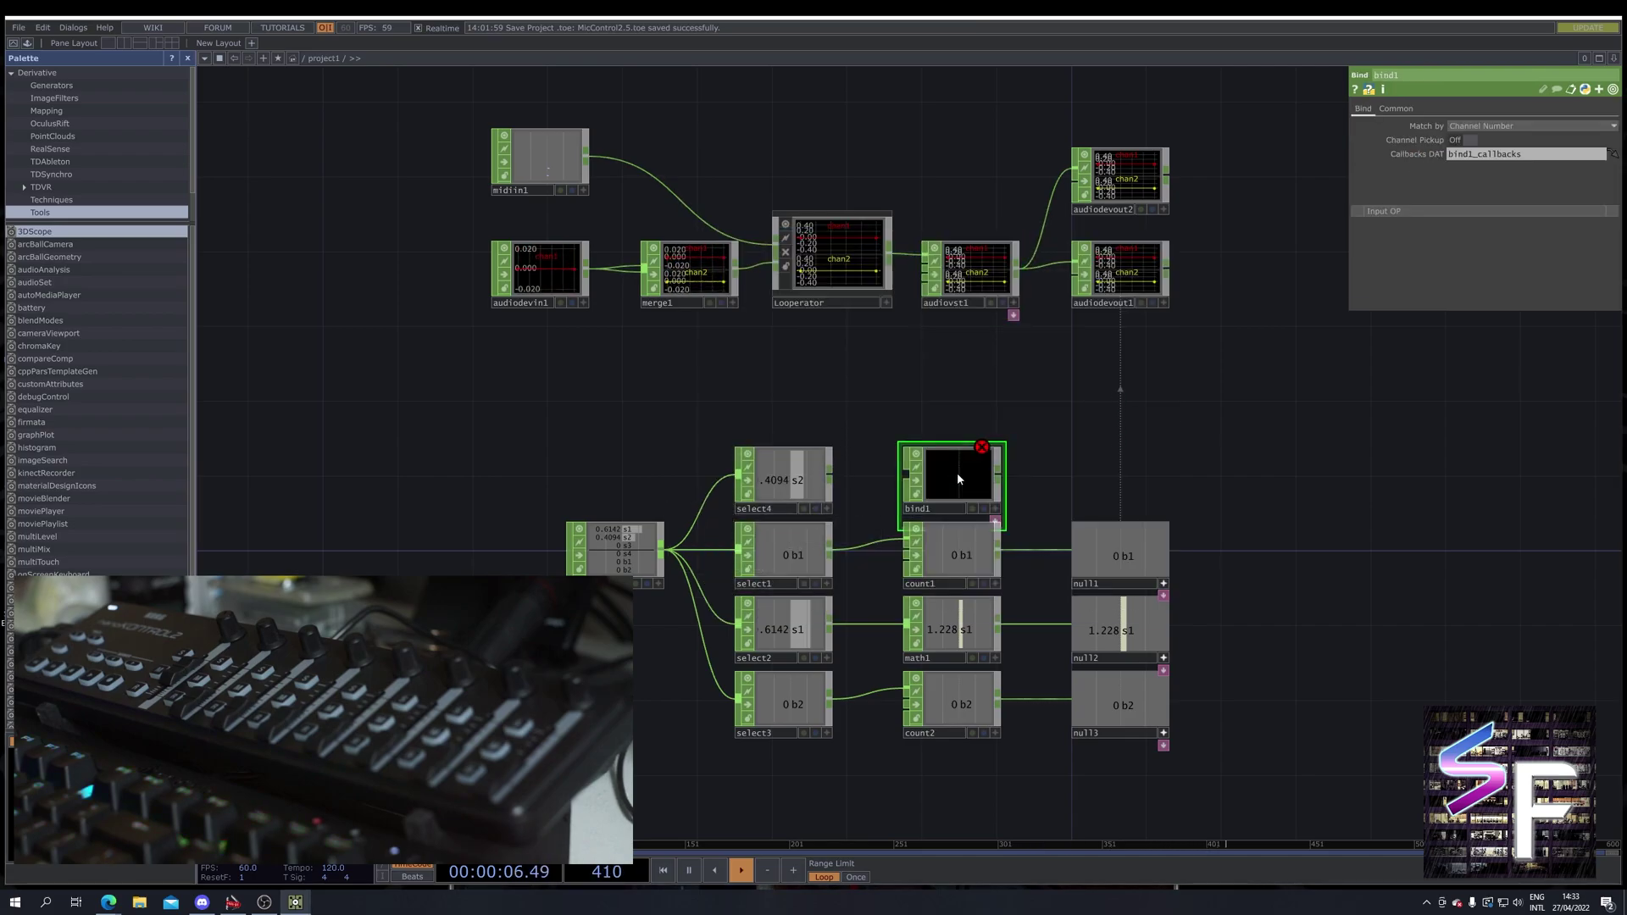
right_click(896, 409)
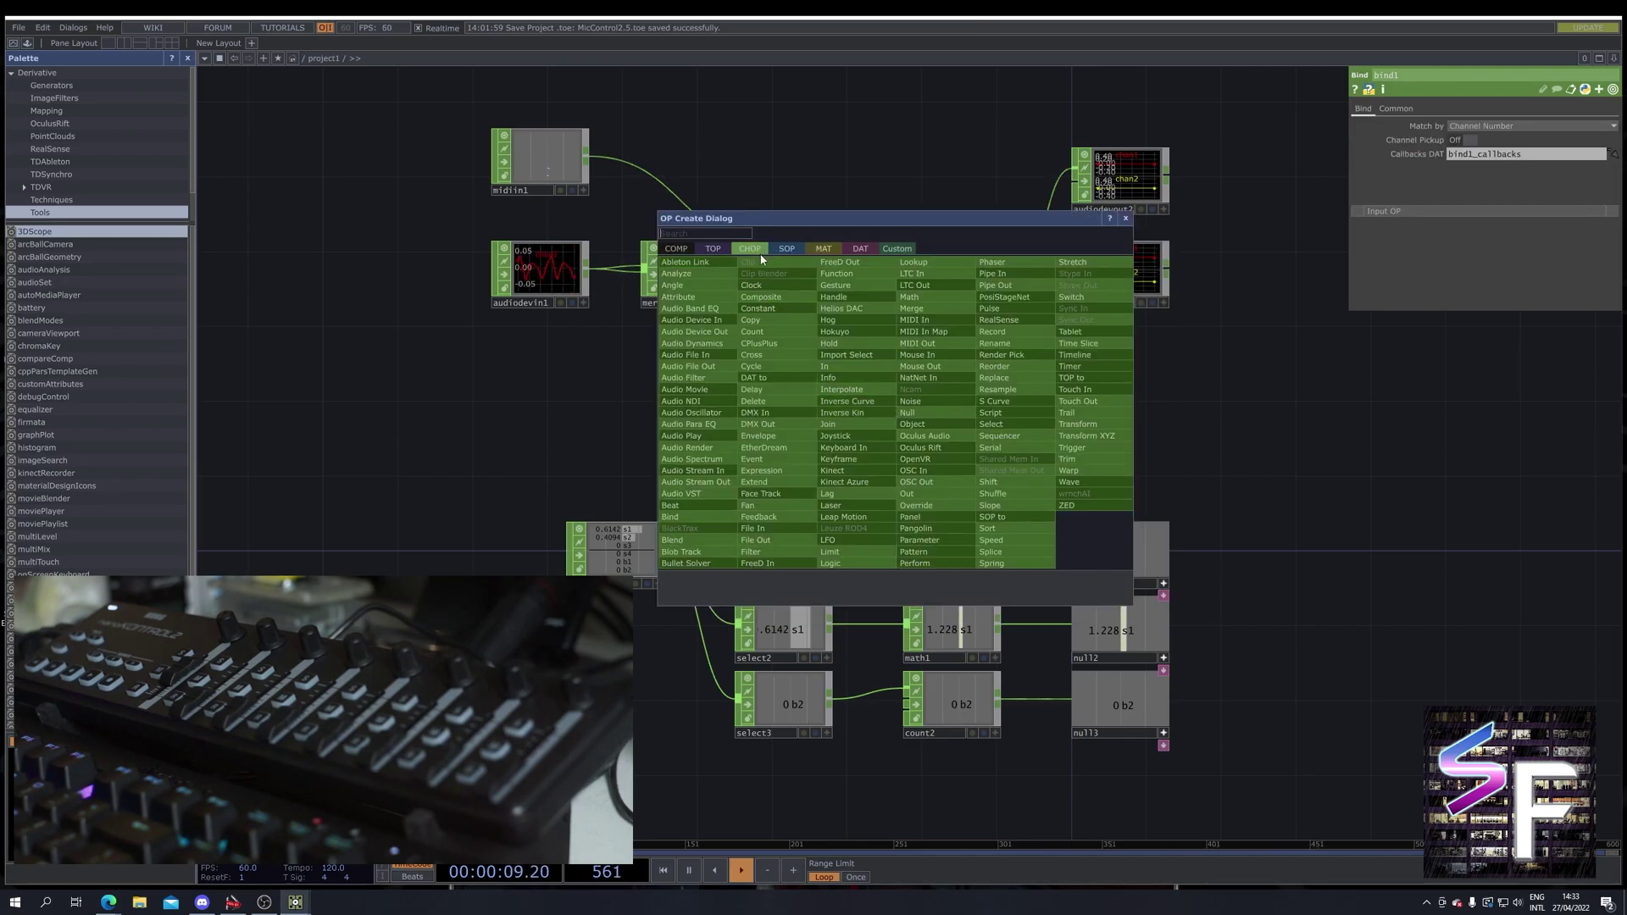
key(Escape)
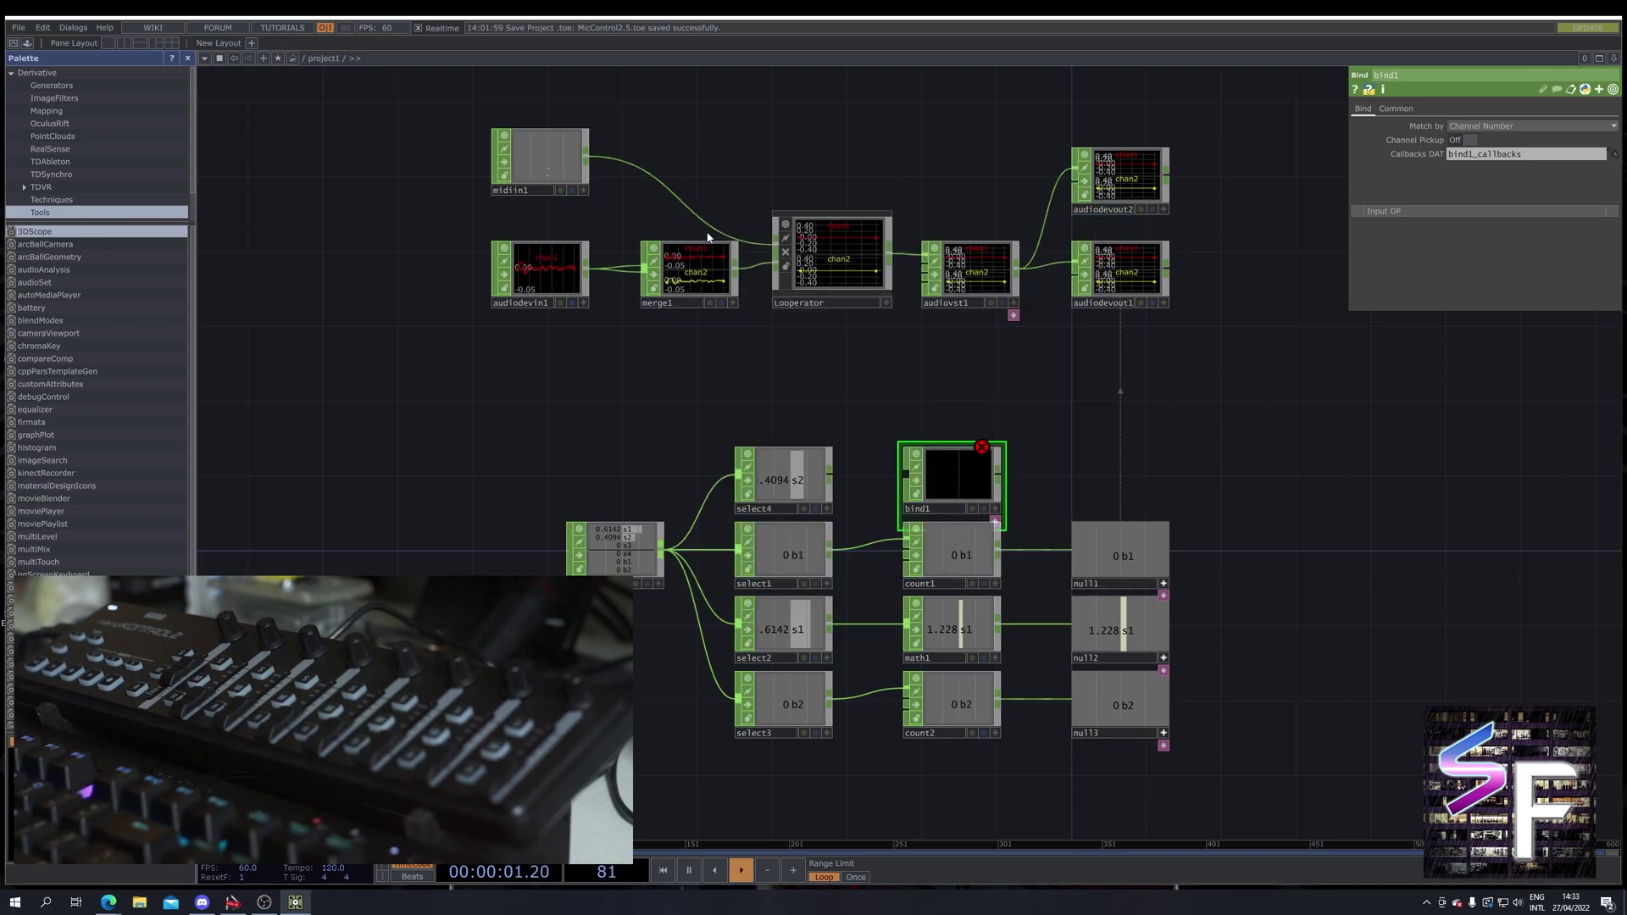
drag(832, 479, 911, 483)
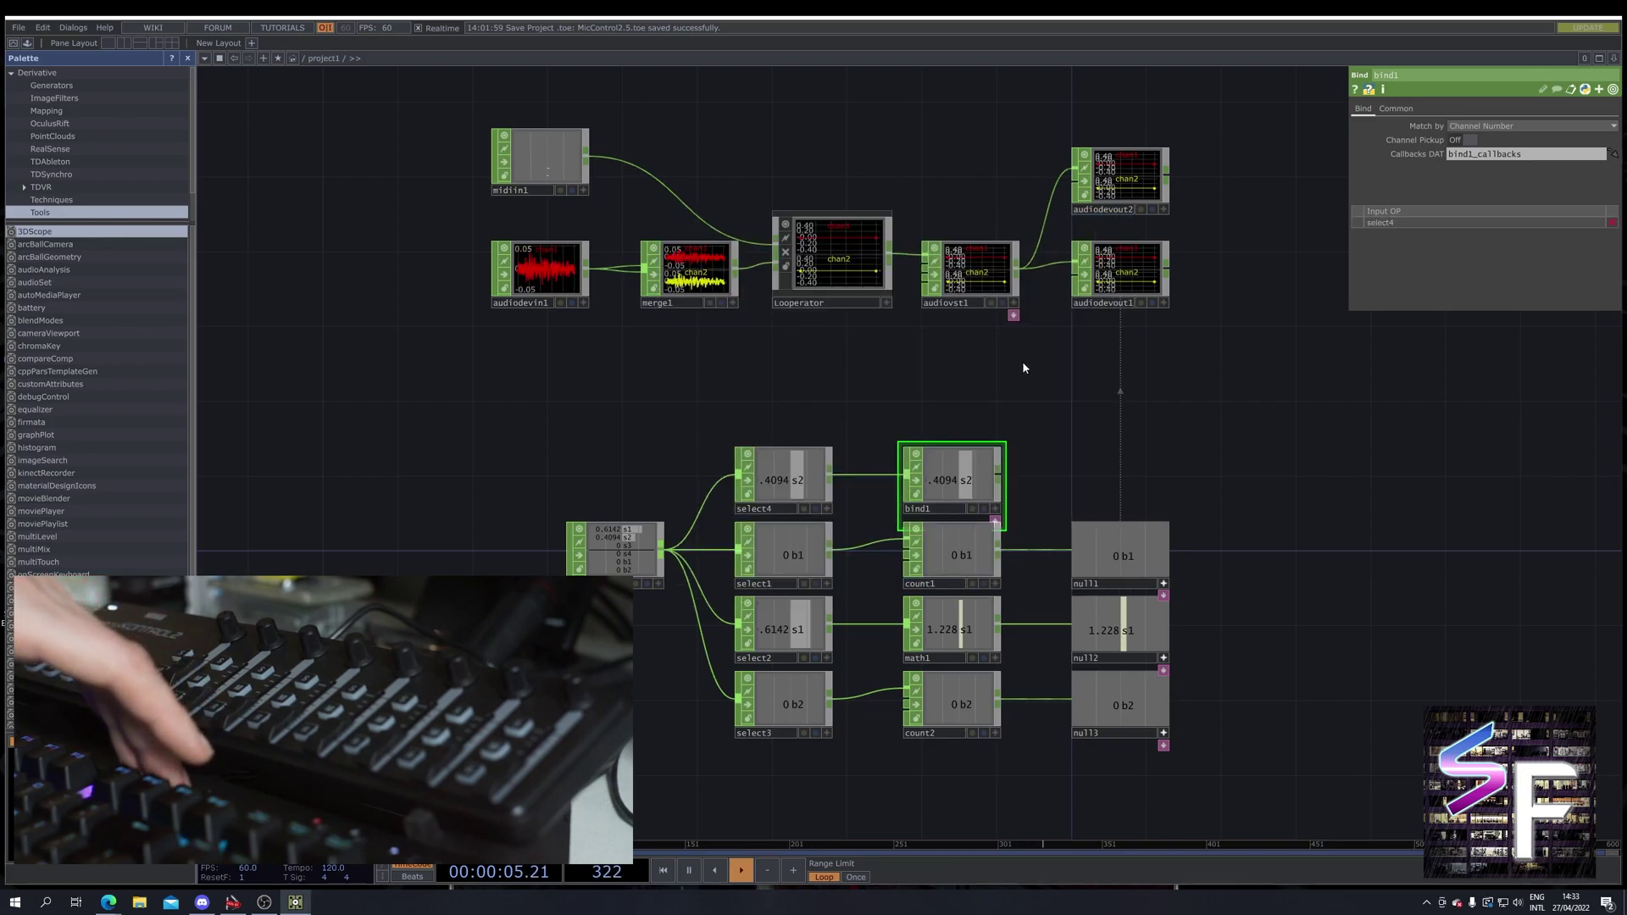
Step: Make bind1's viewer active and apply its s2 channel to the Delay Time parameter of audiovst1 as a CHOP Bind
scroll(1008, 412, up, 3)
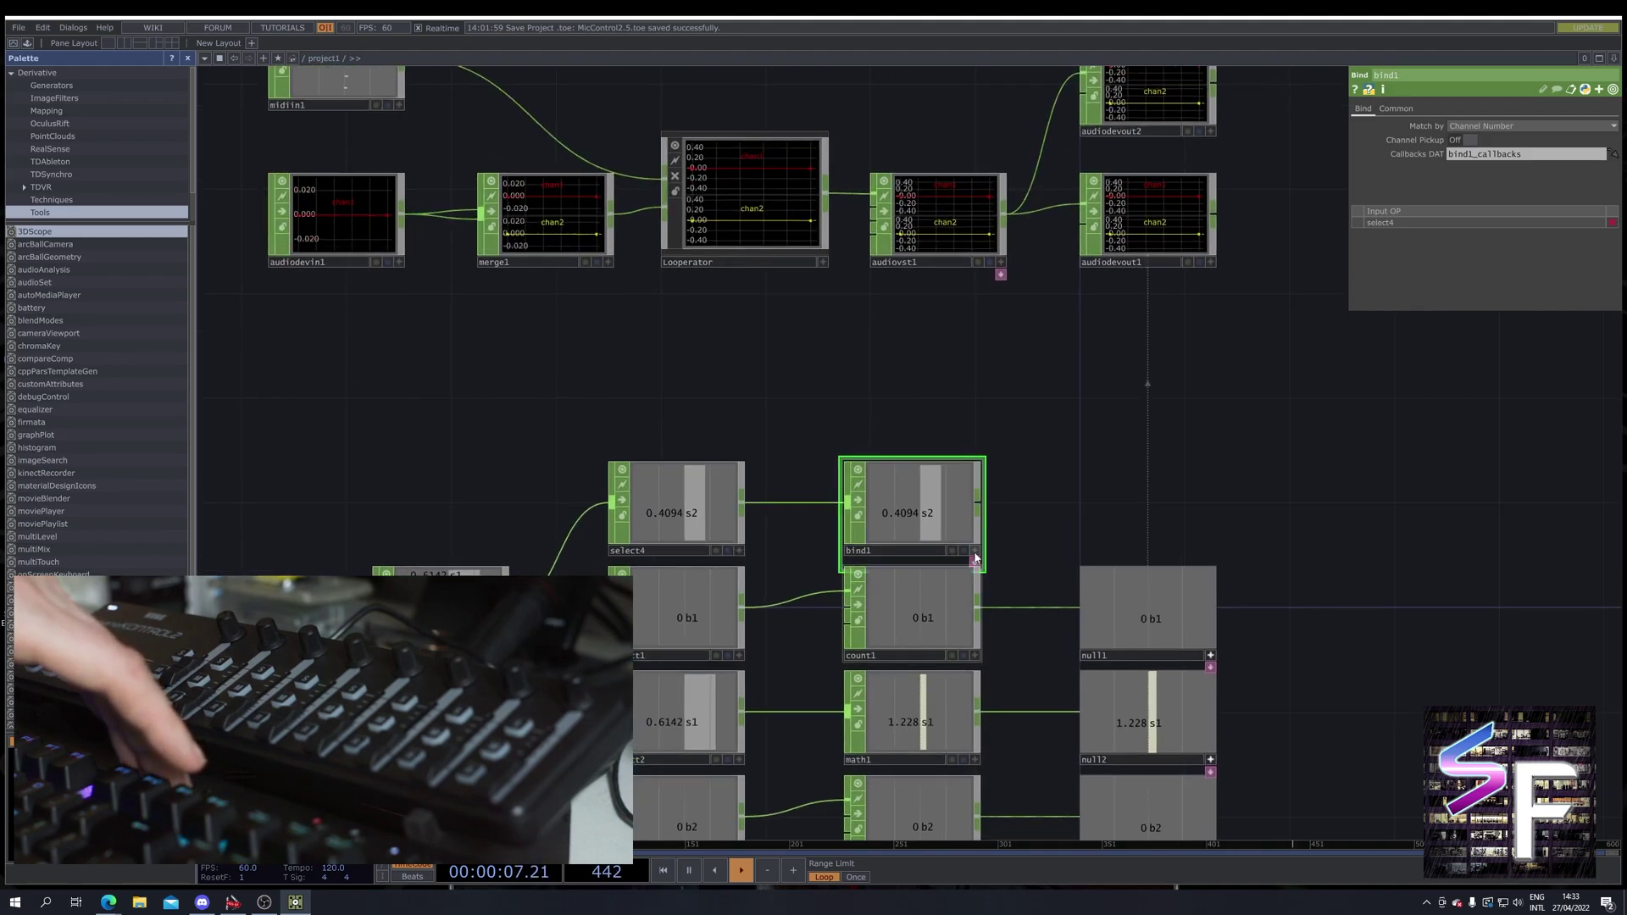
click(974, 556)
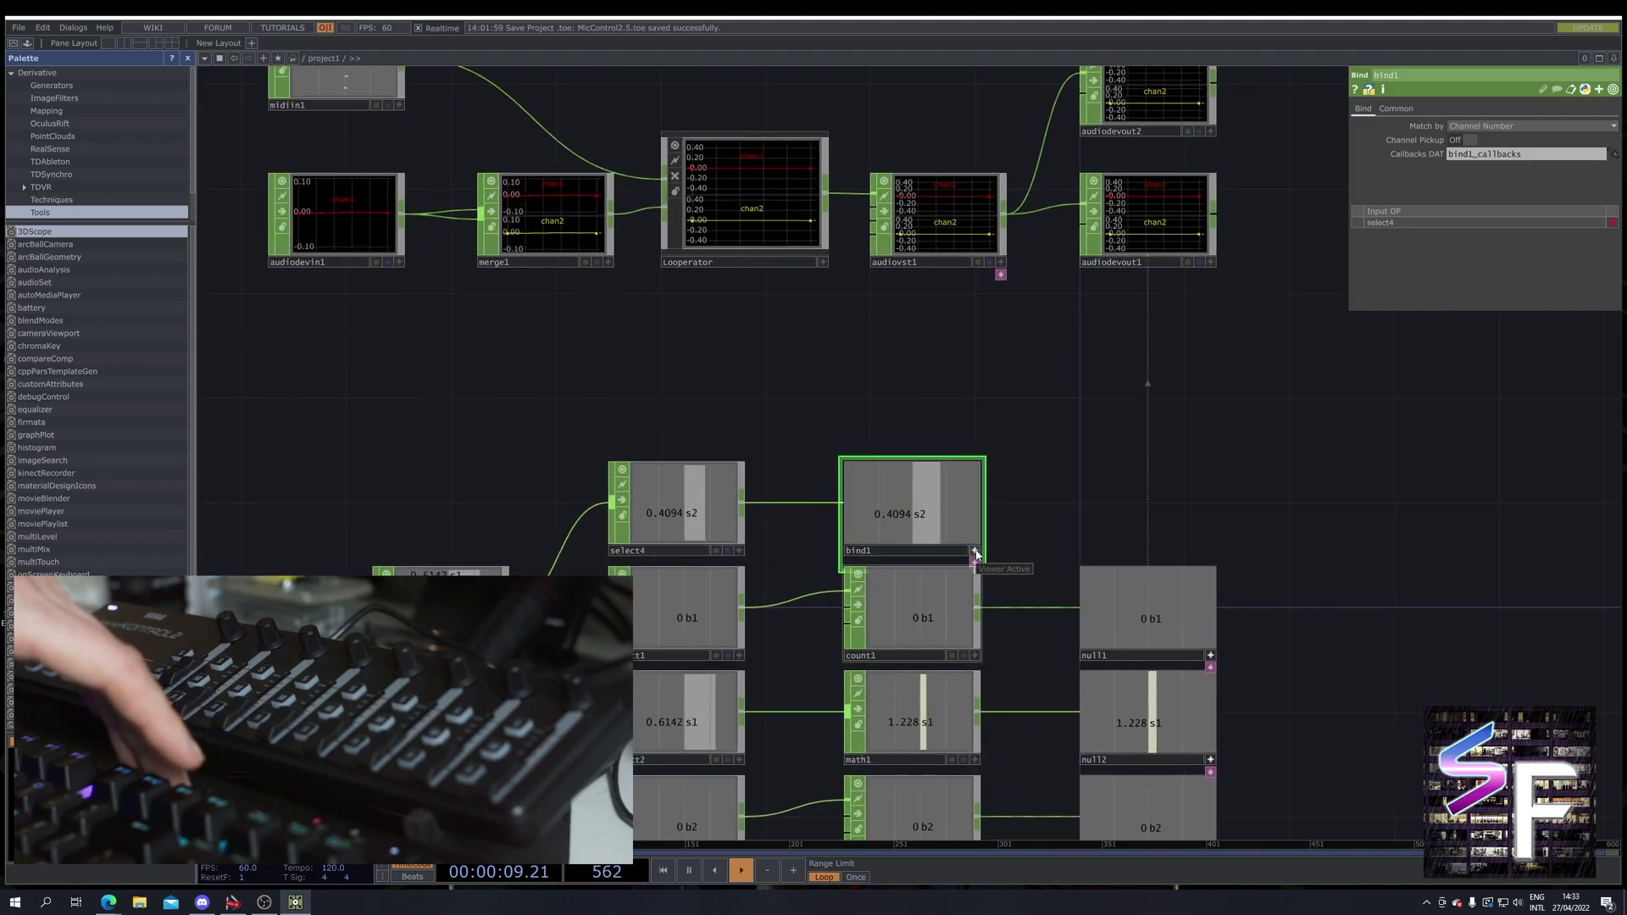
click(948, 227)
drag(892, 524, 1478, 188)
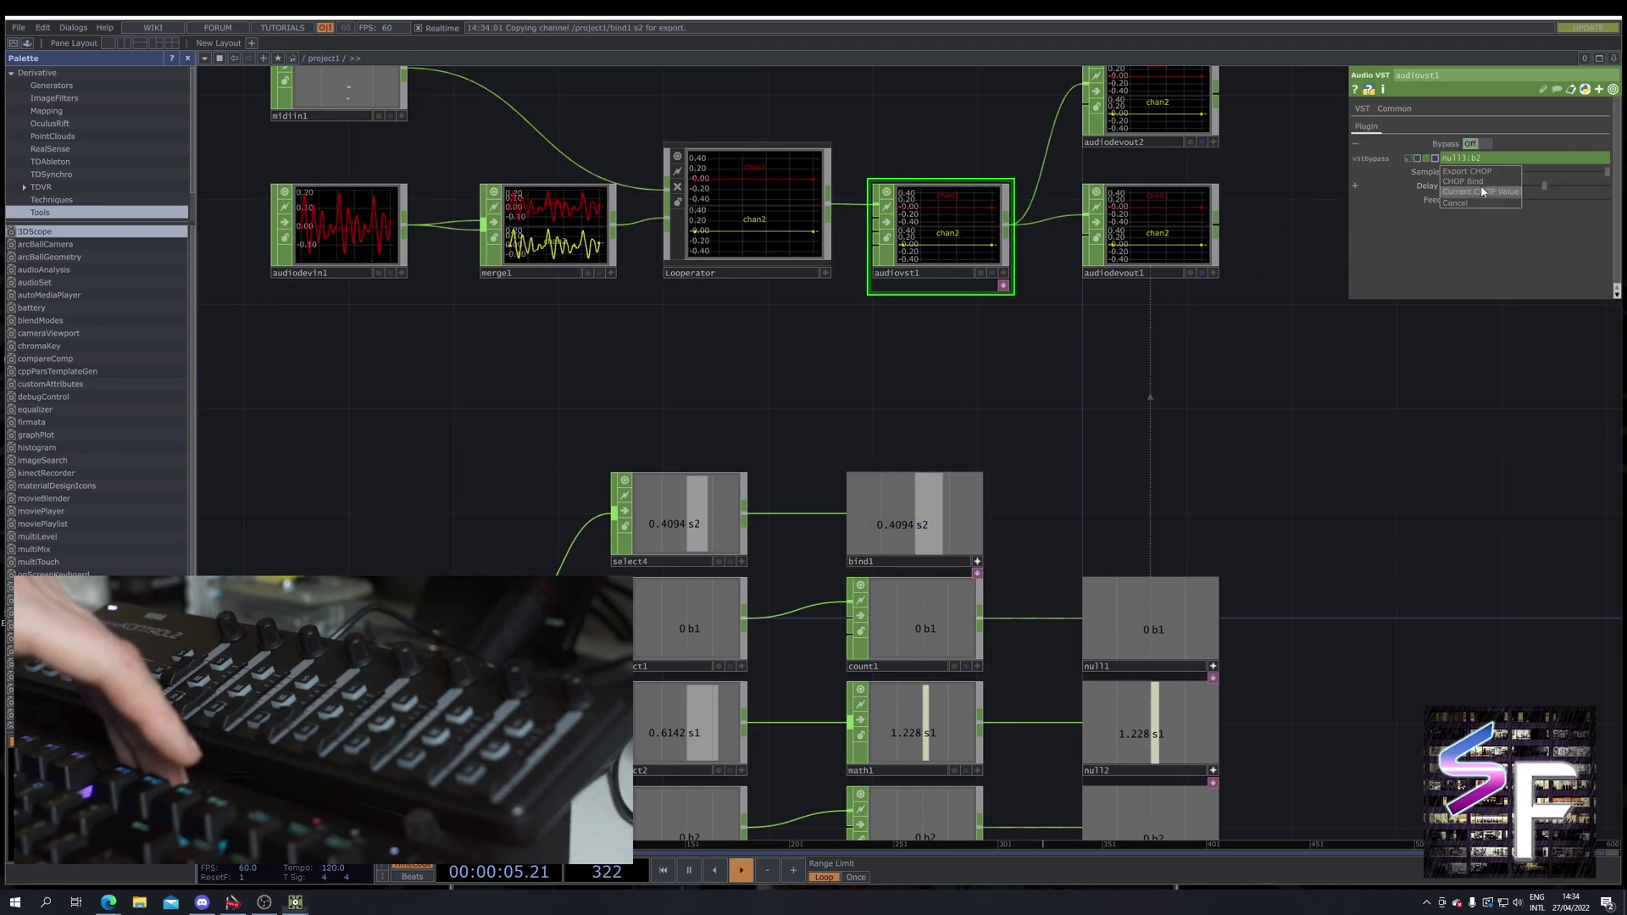
click(1489, 182)
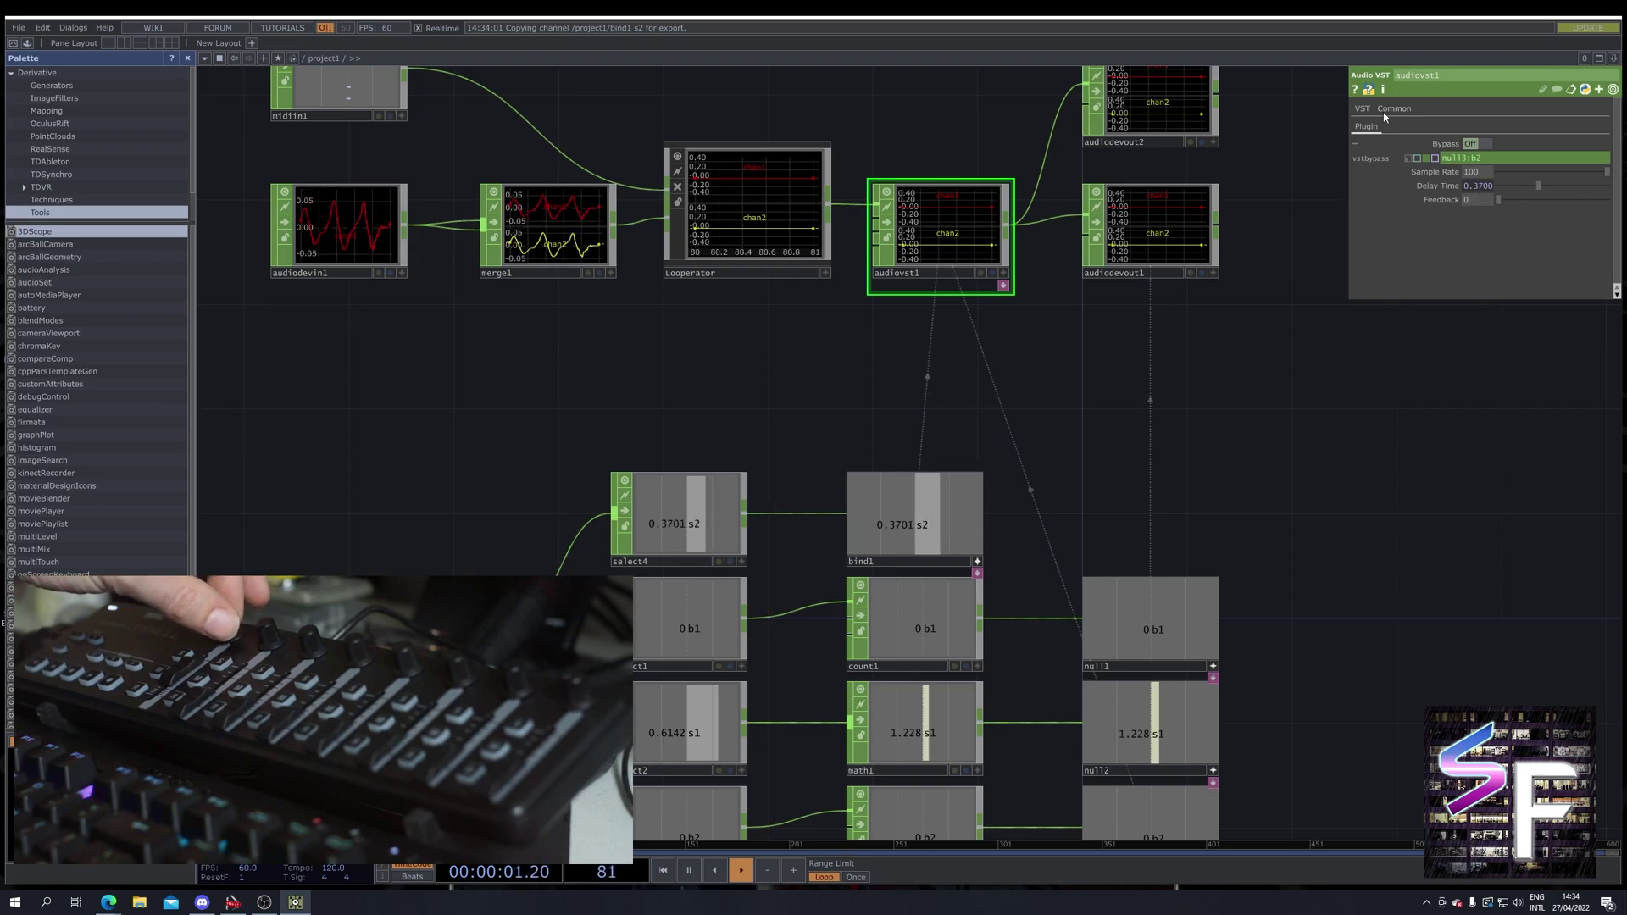
Step: Display the Sandman Pro plugin window and adjust its Delay Time to 1/8th
click(1478, 206)
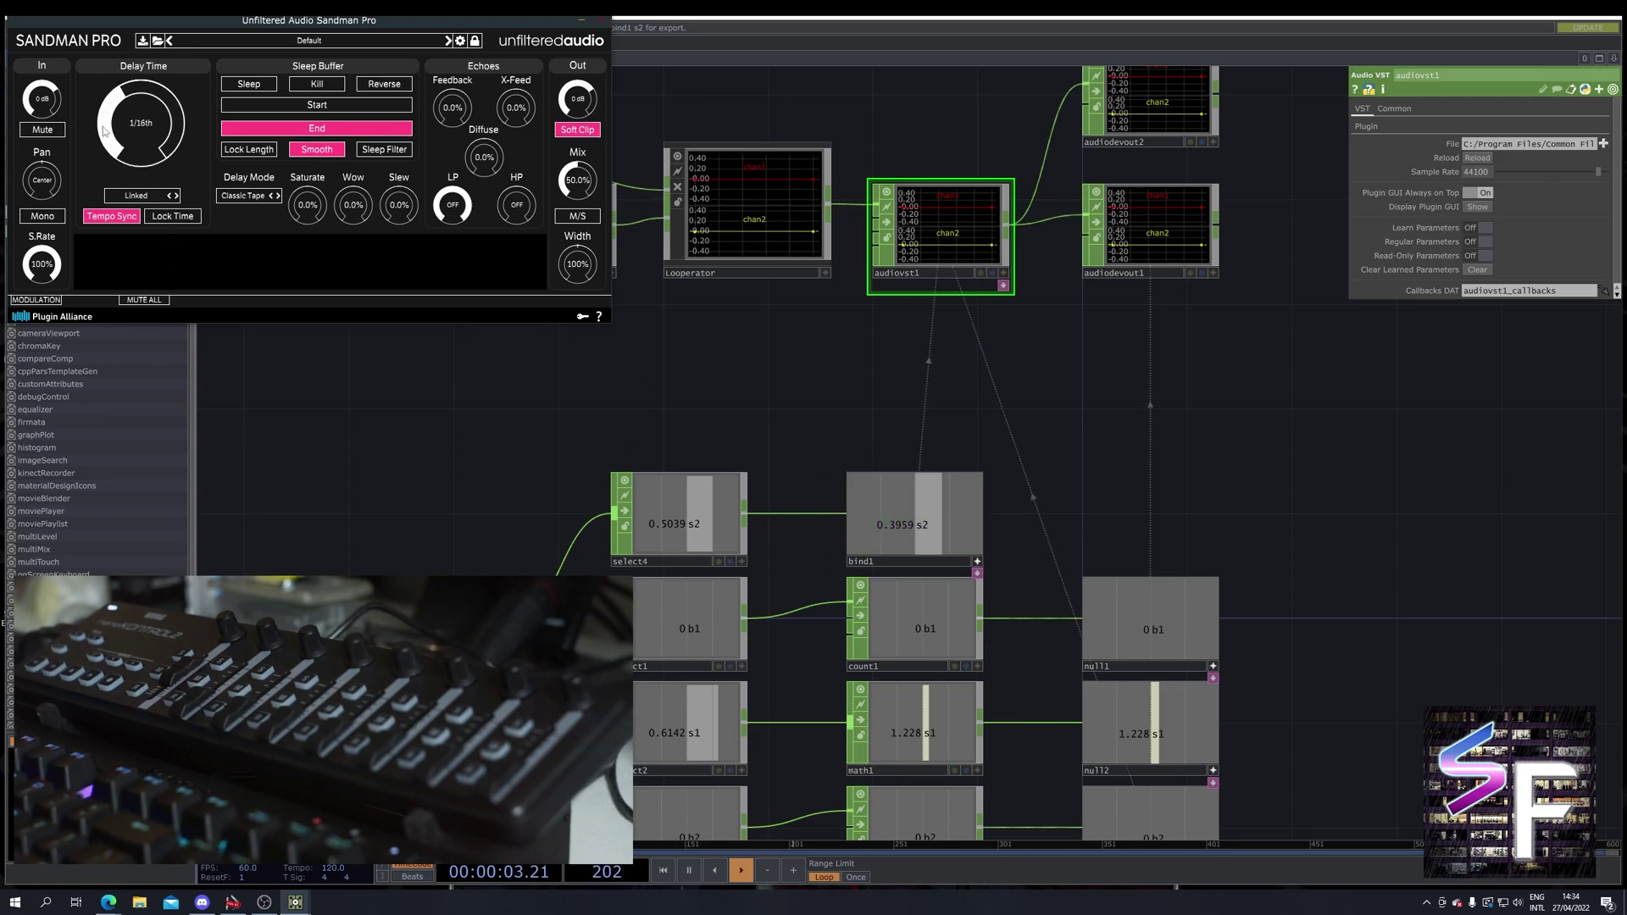
drag(158, 145, 133, 156)
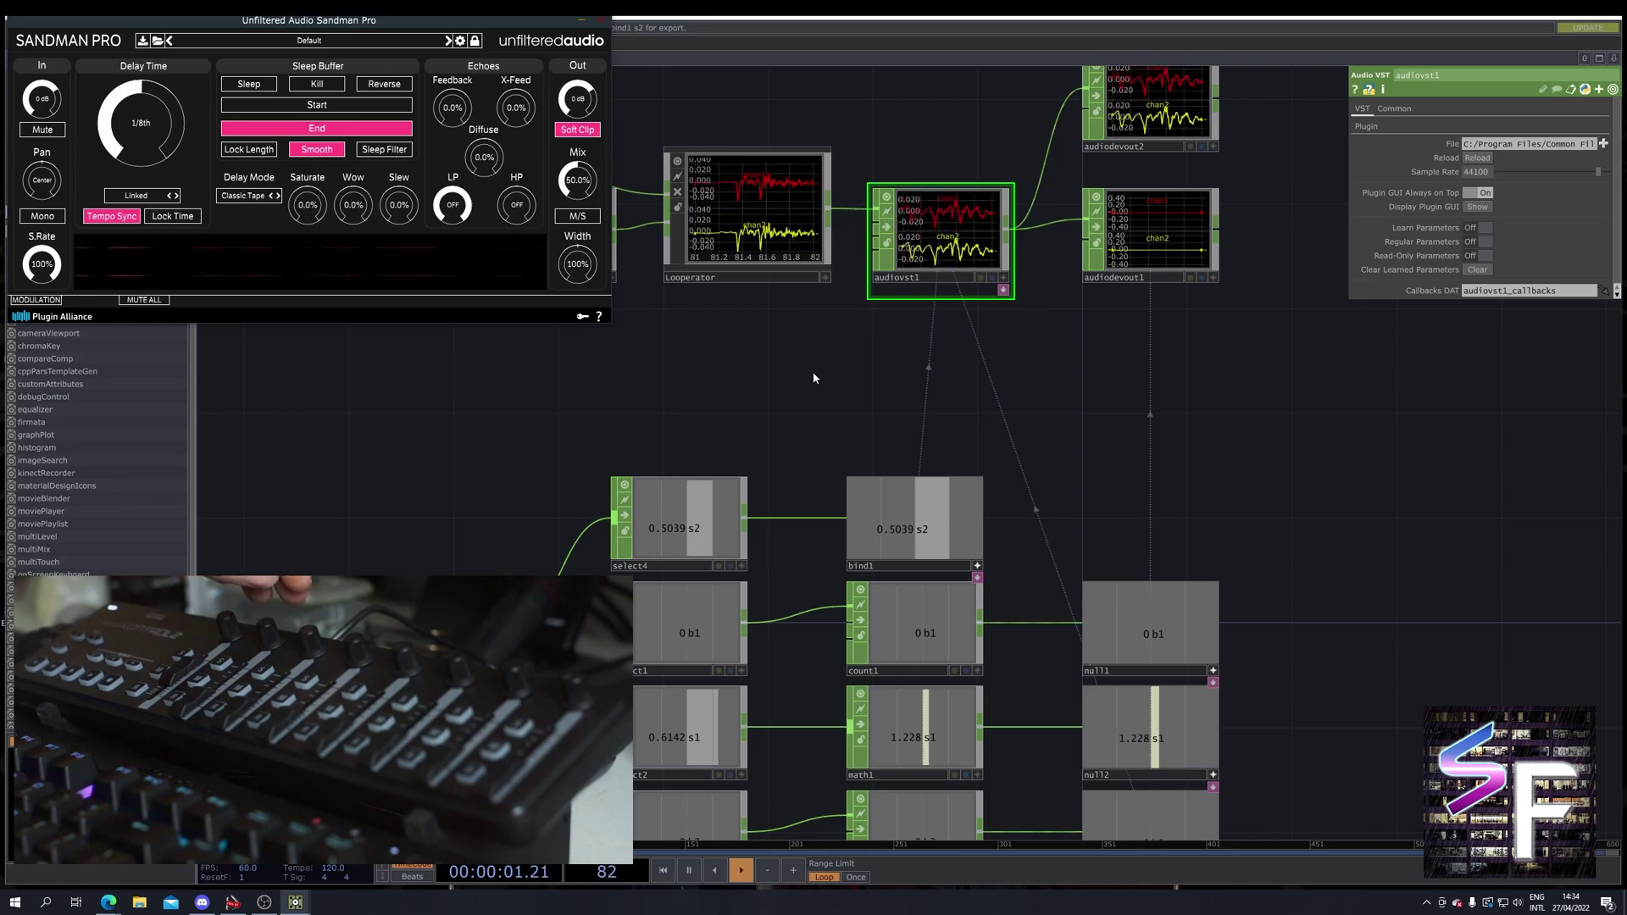
Step: Turn on the Active parameter of audiodevout1
click(1177, 237)
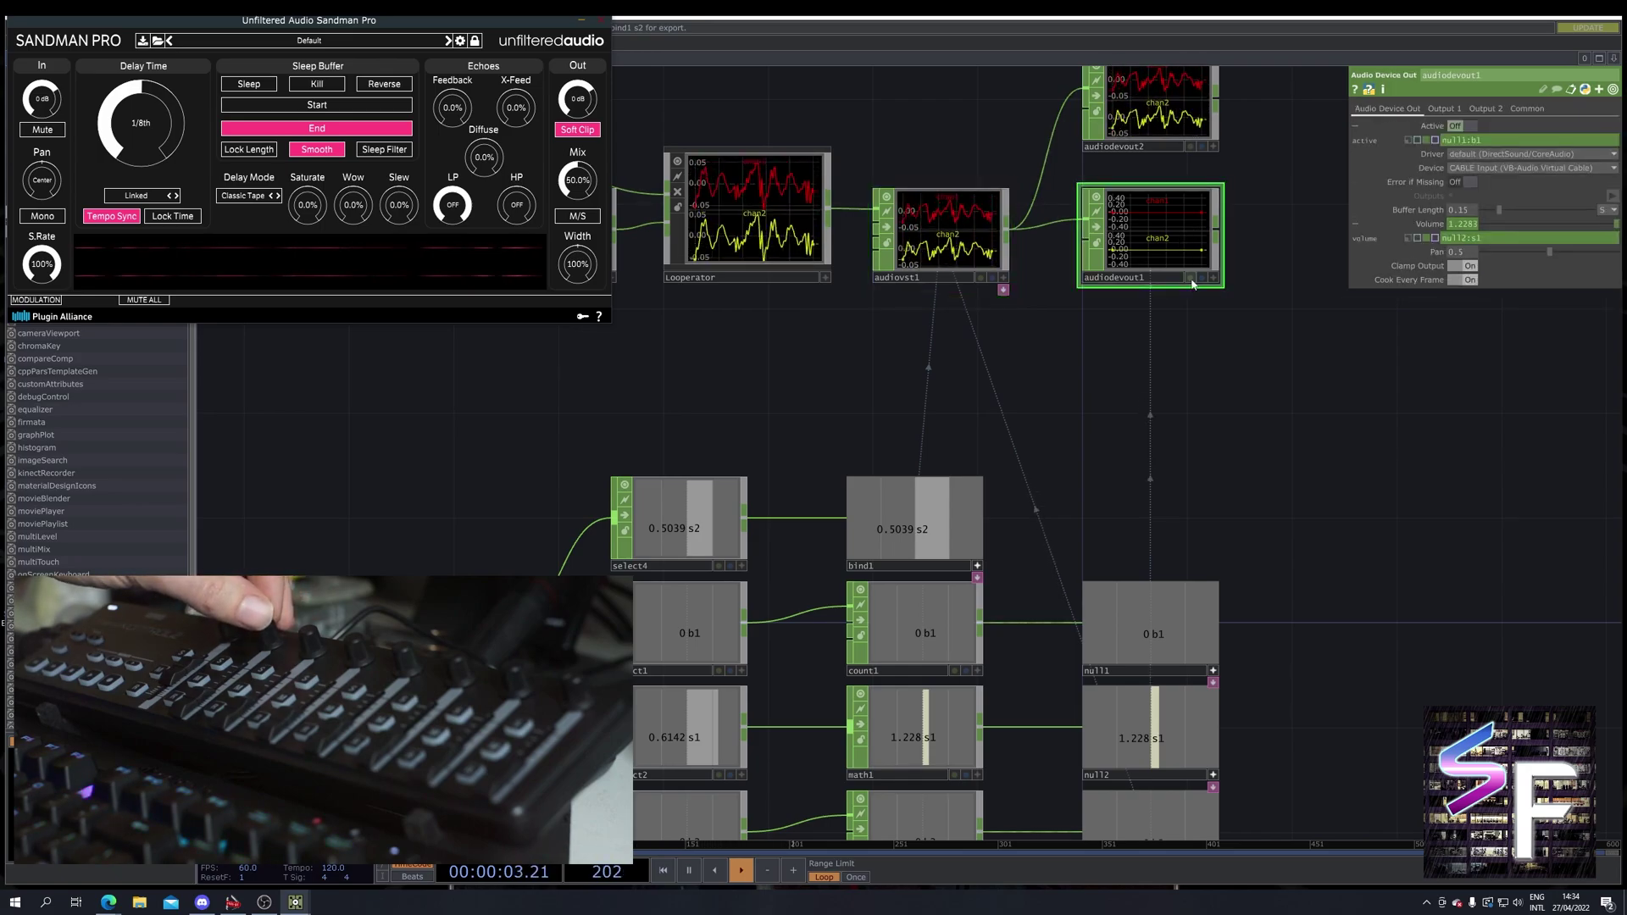
click(1454, 126)
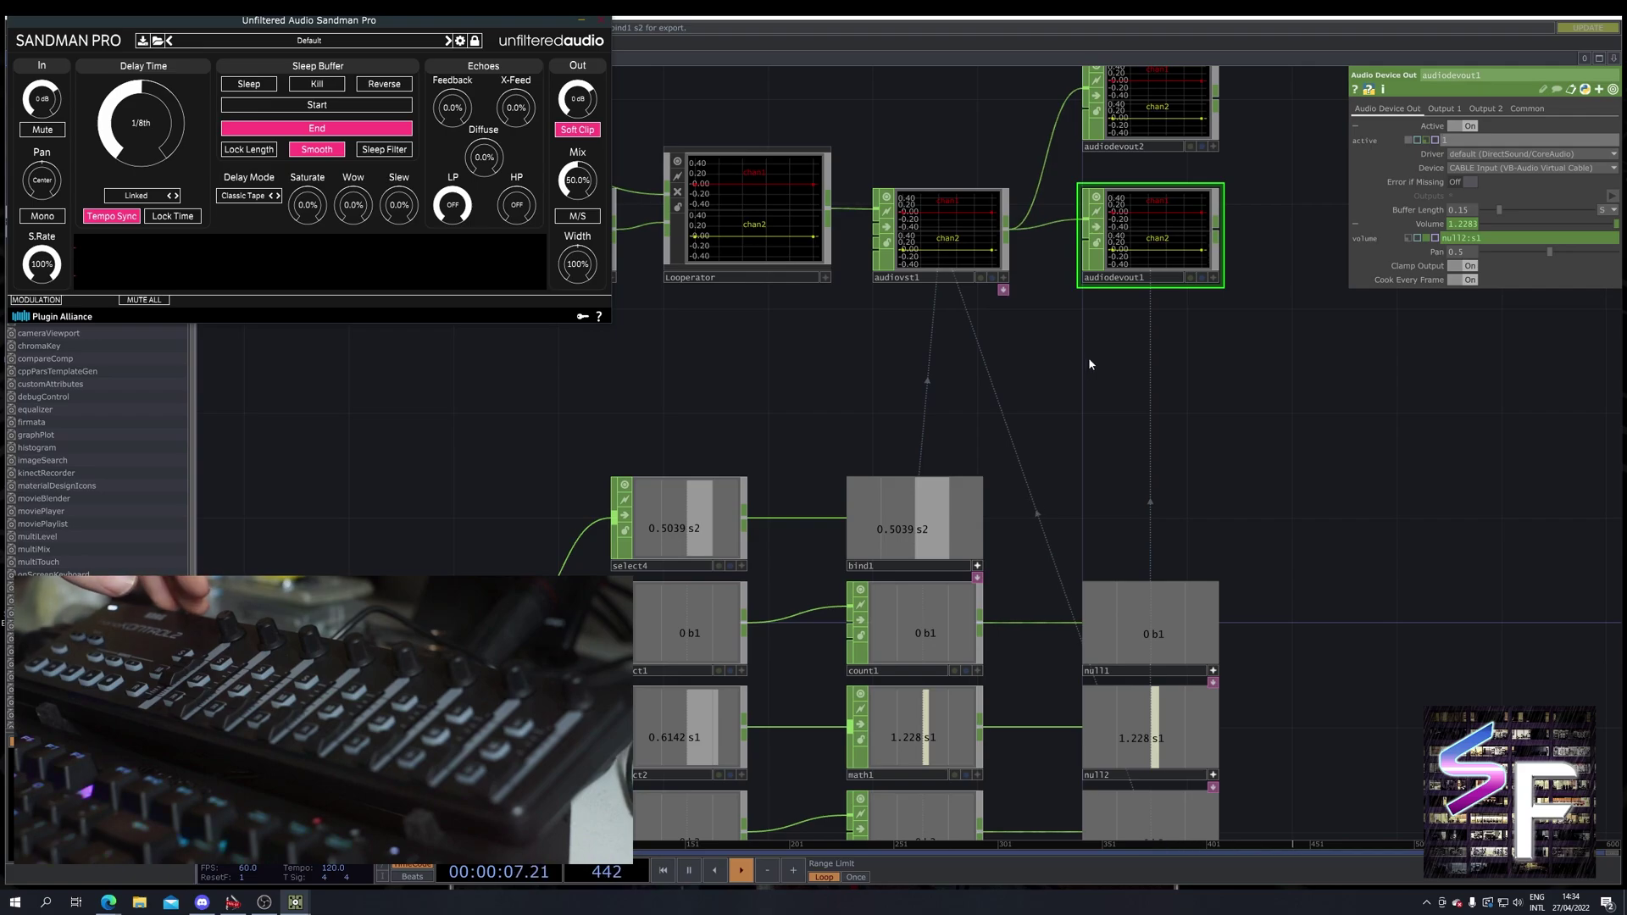
scroll(1144, 399, down, 4)
scroll(1131, 404, up, 4)
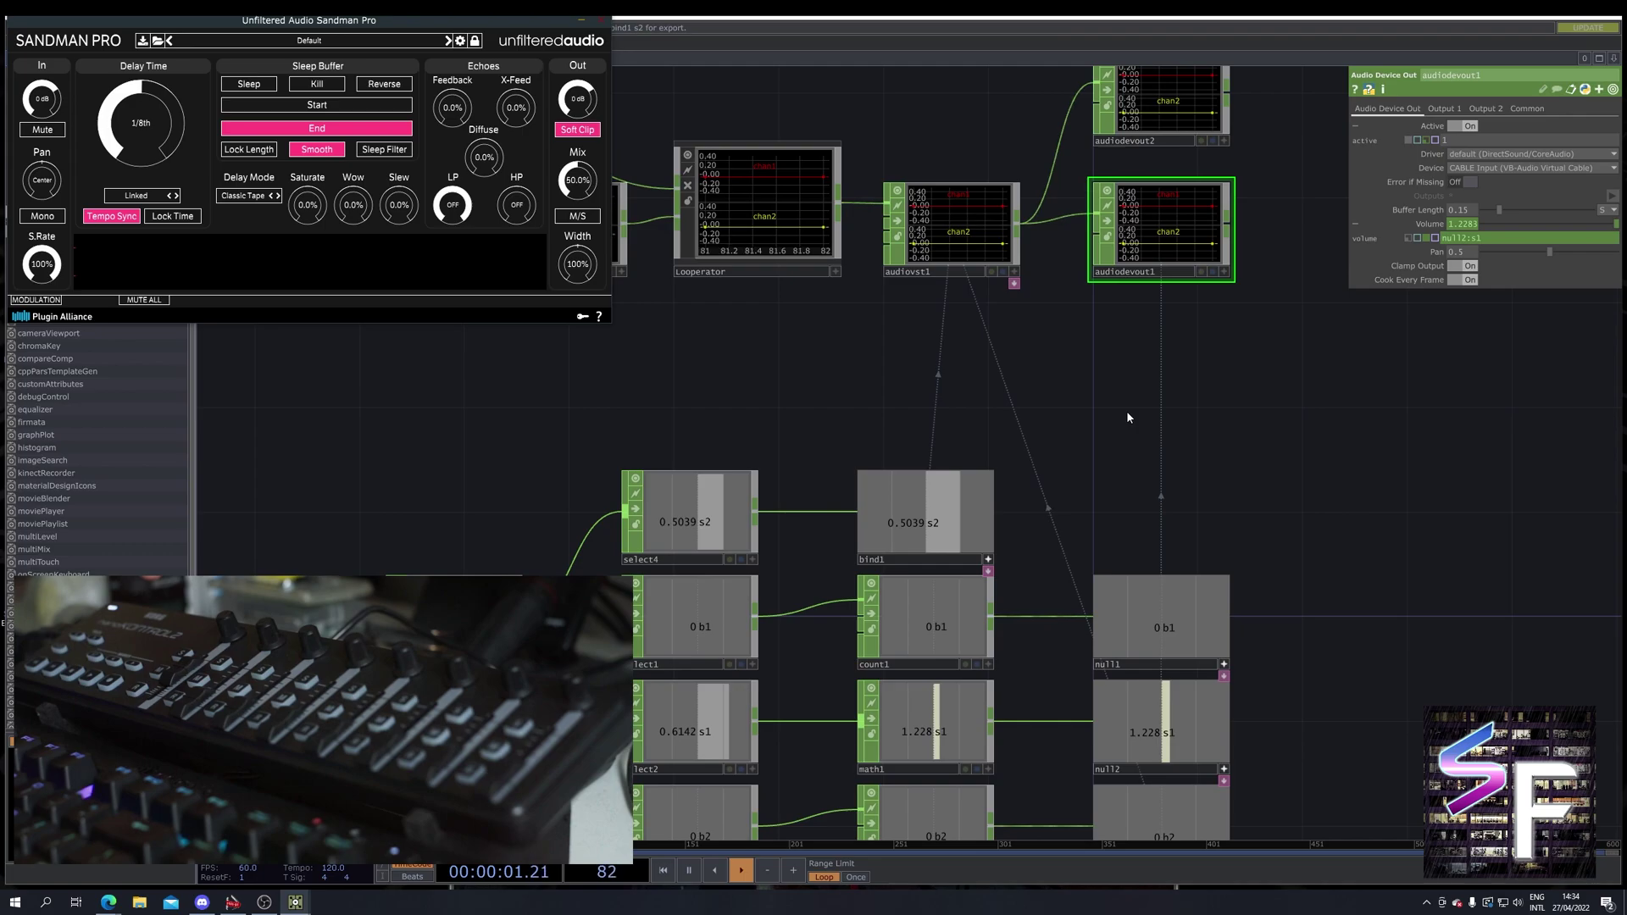
Step: Duplicate the select4 and bind1 pair and place the copies directly above the originals
click(687, 522)
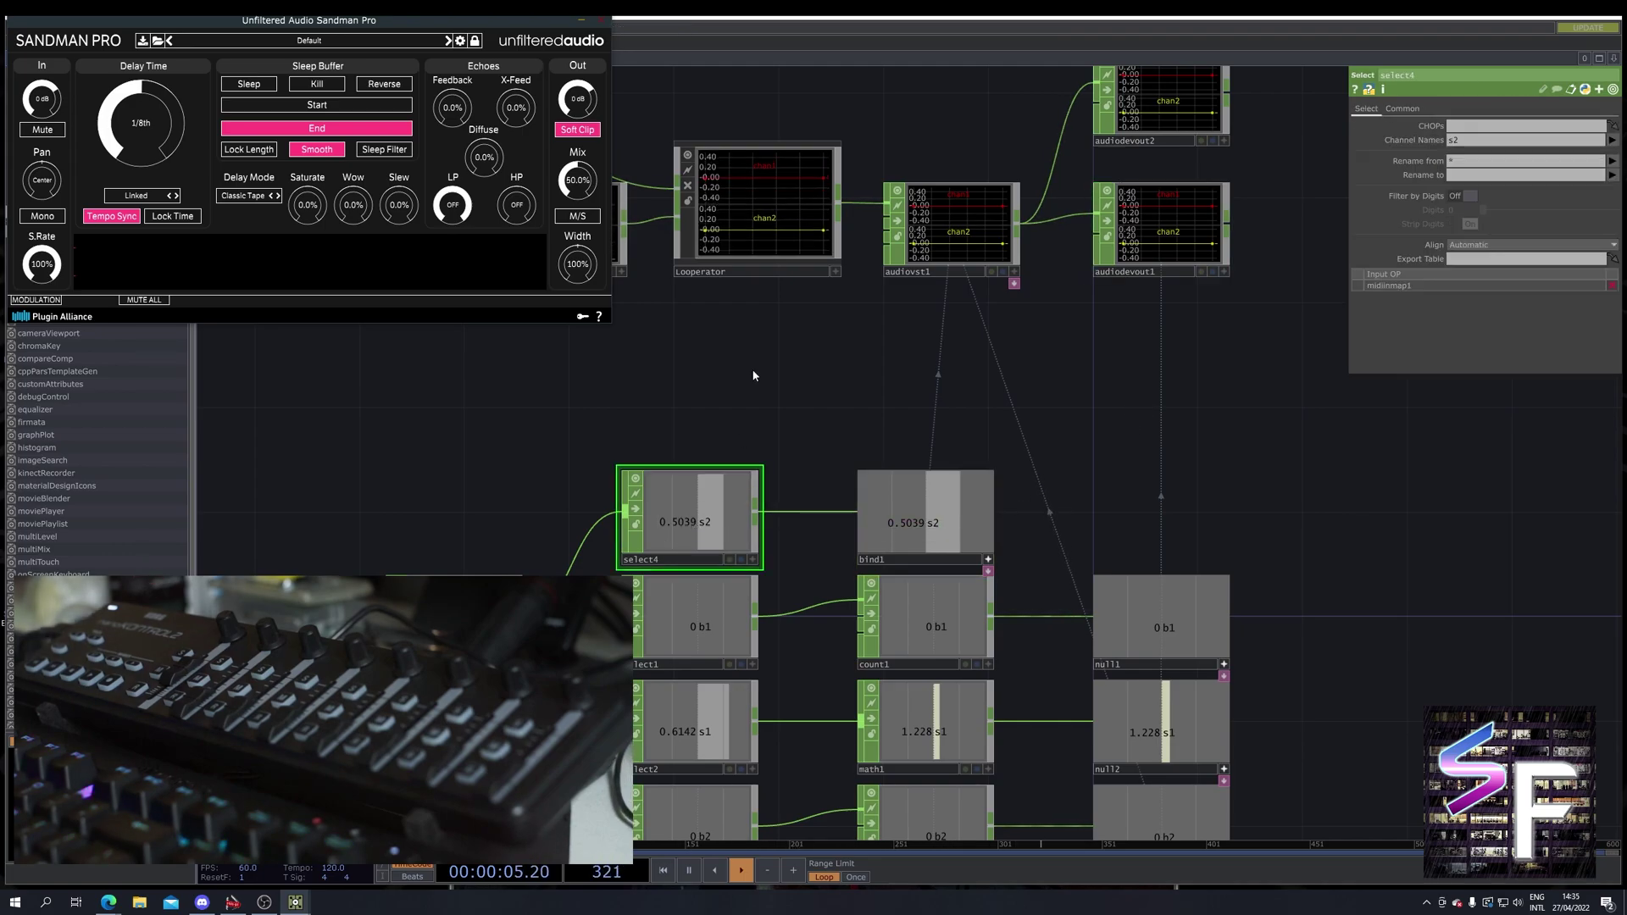
scroll(1125, 404, down, 4)
key(ctrl+v)
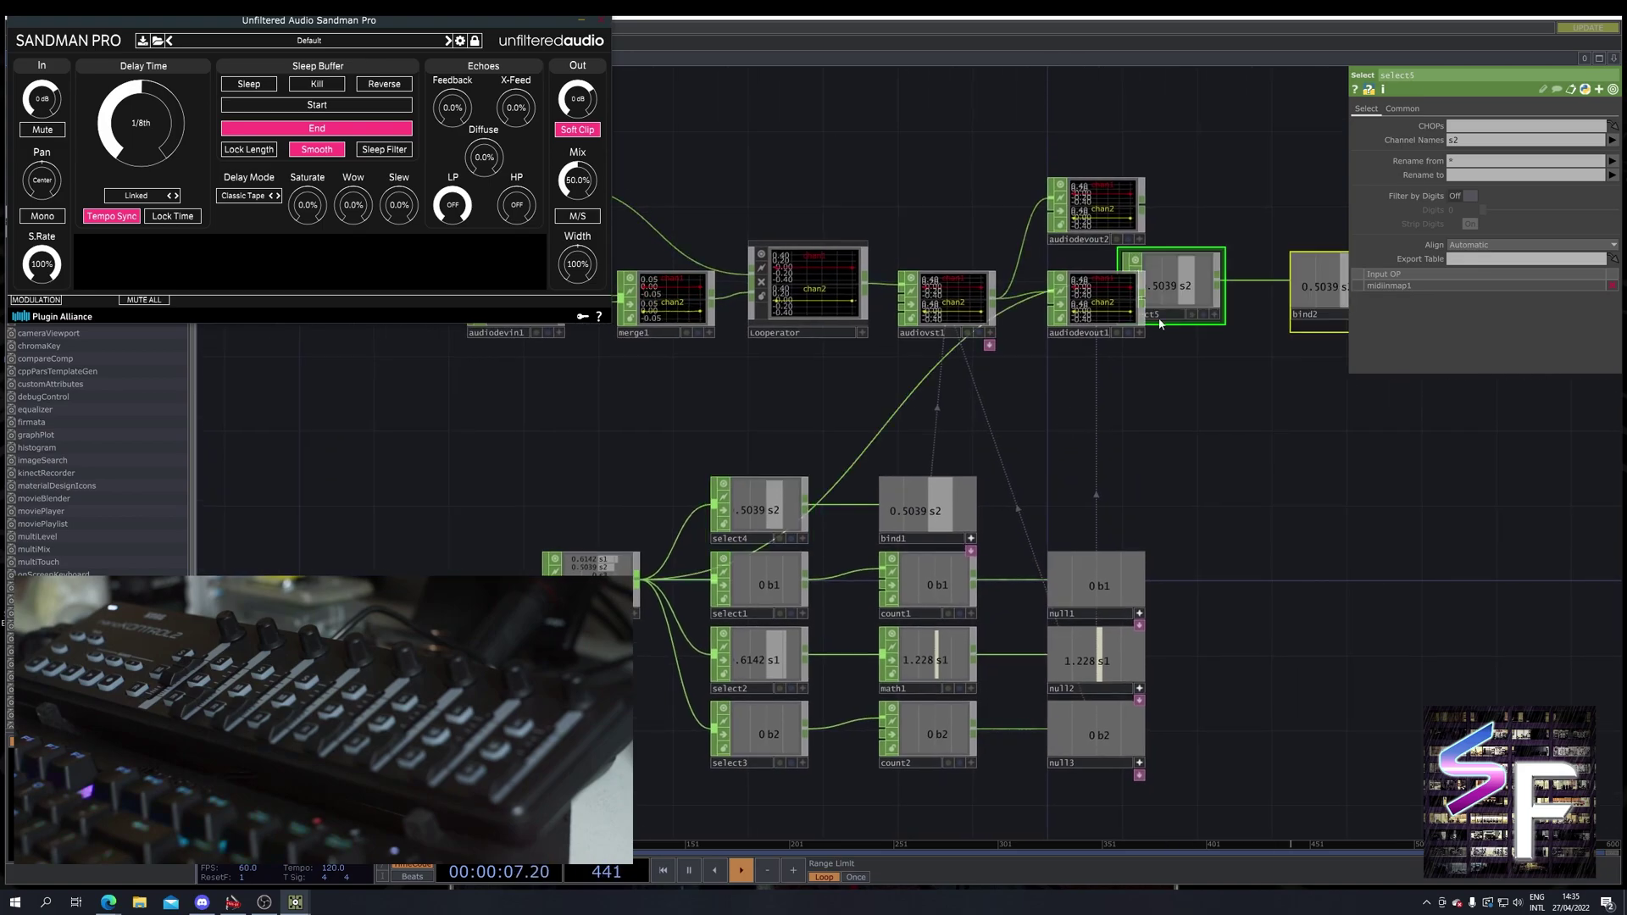
click(755, 439)
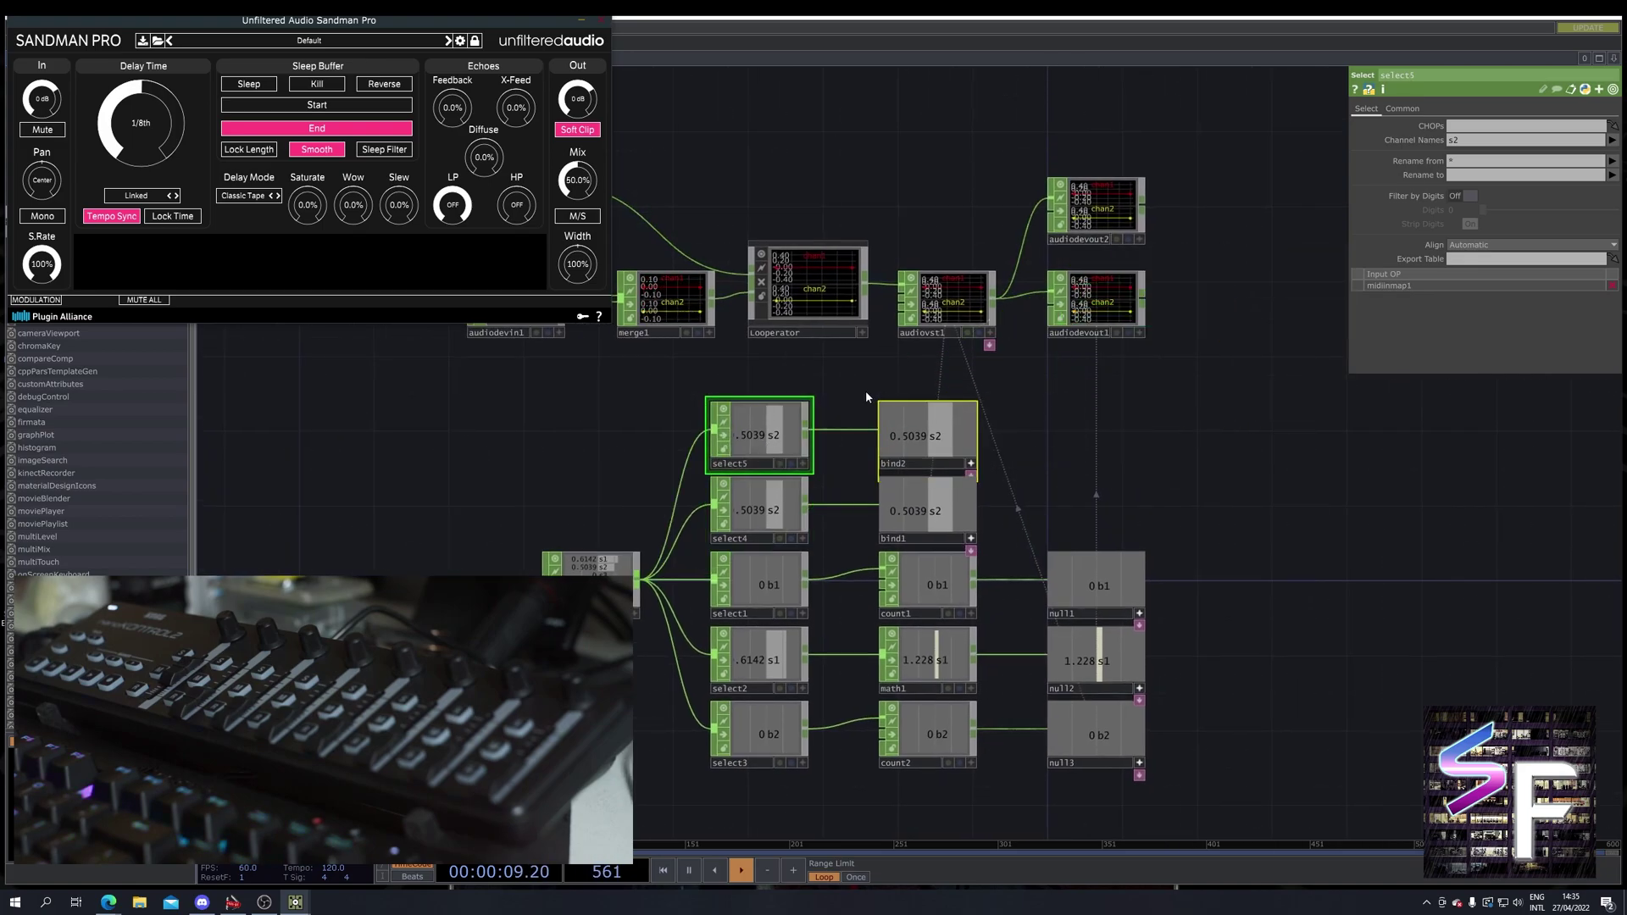
Step: Set the Channel Names of the duplicated select node, select5, to s3
scroll(835, 457, up, 2)
click(1459, 141)
text(s3)
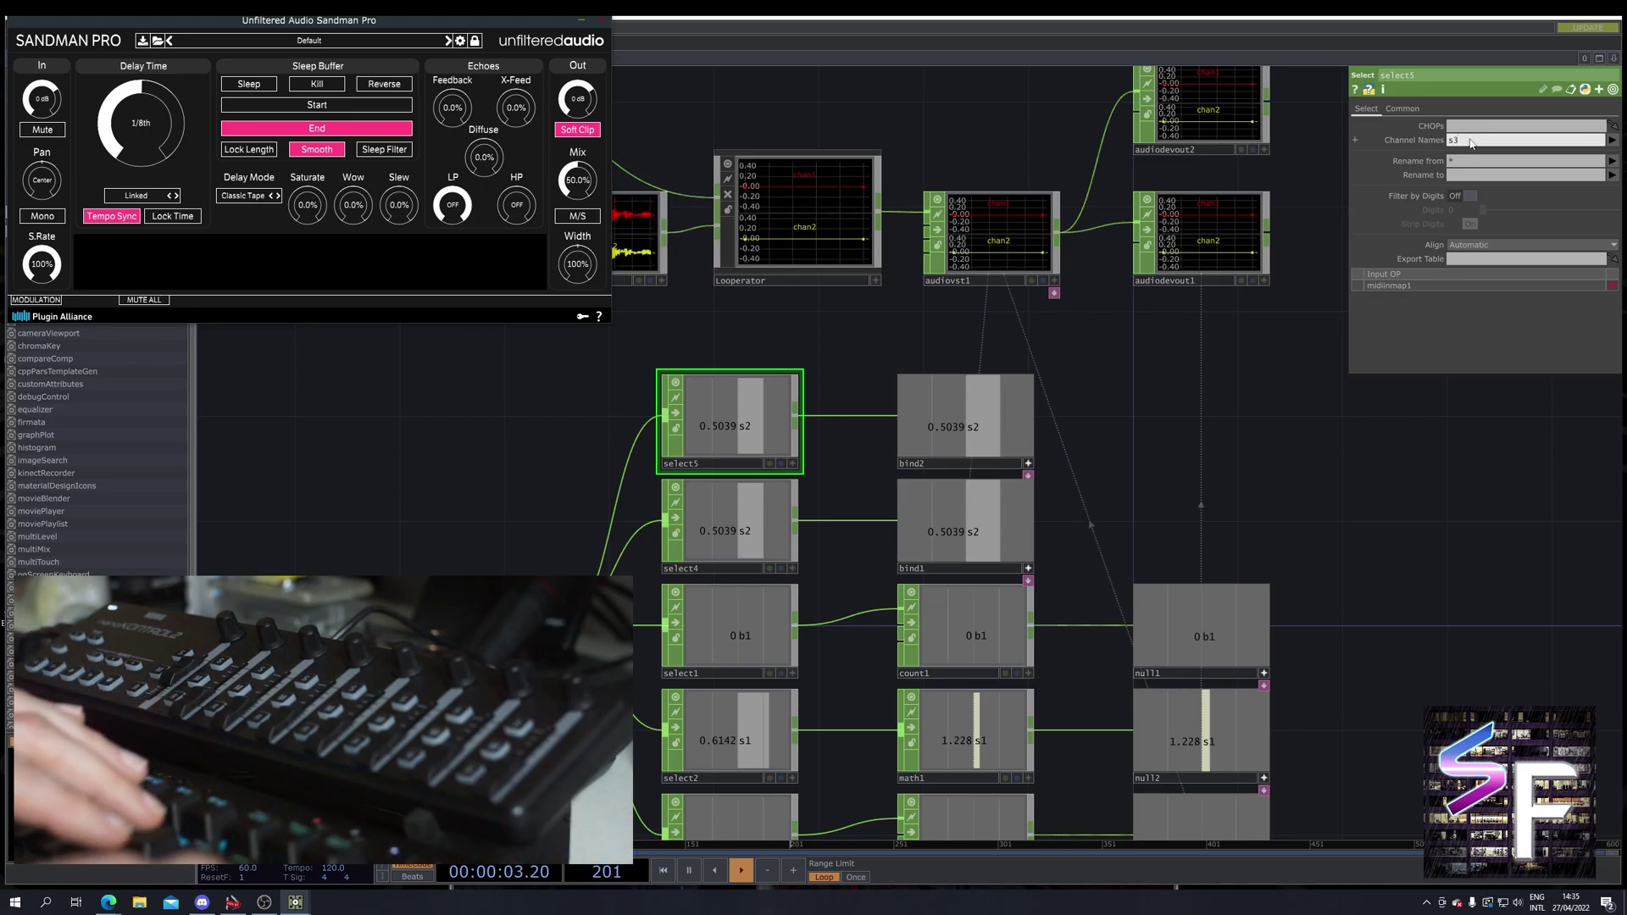
key(Return)
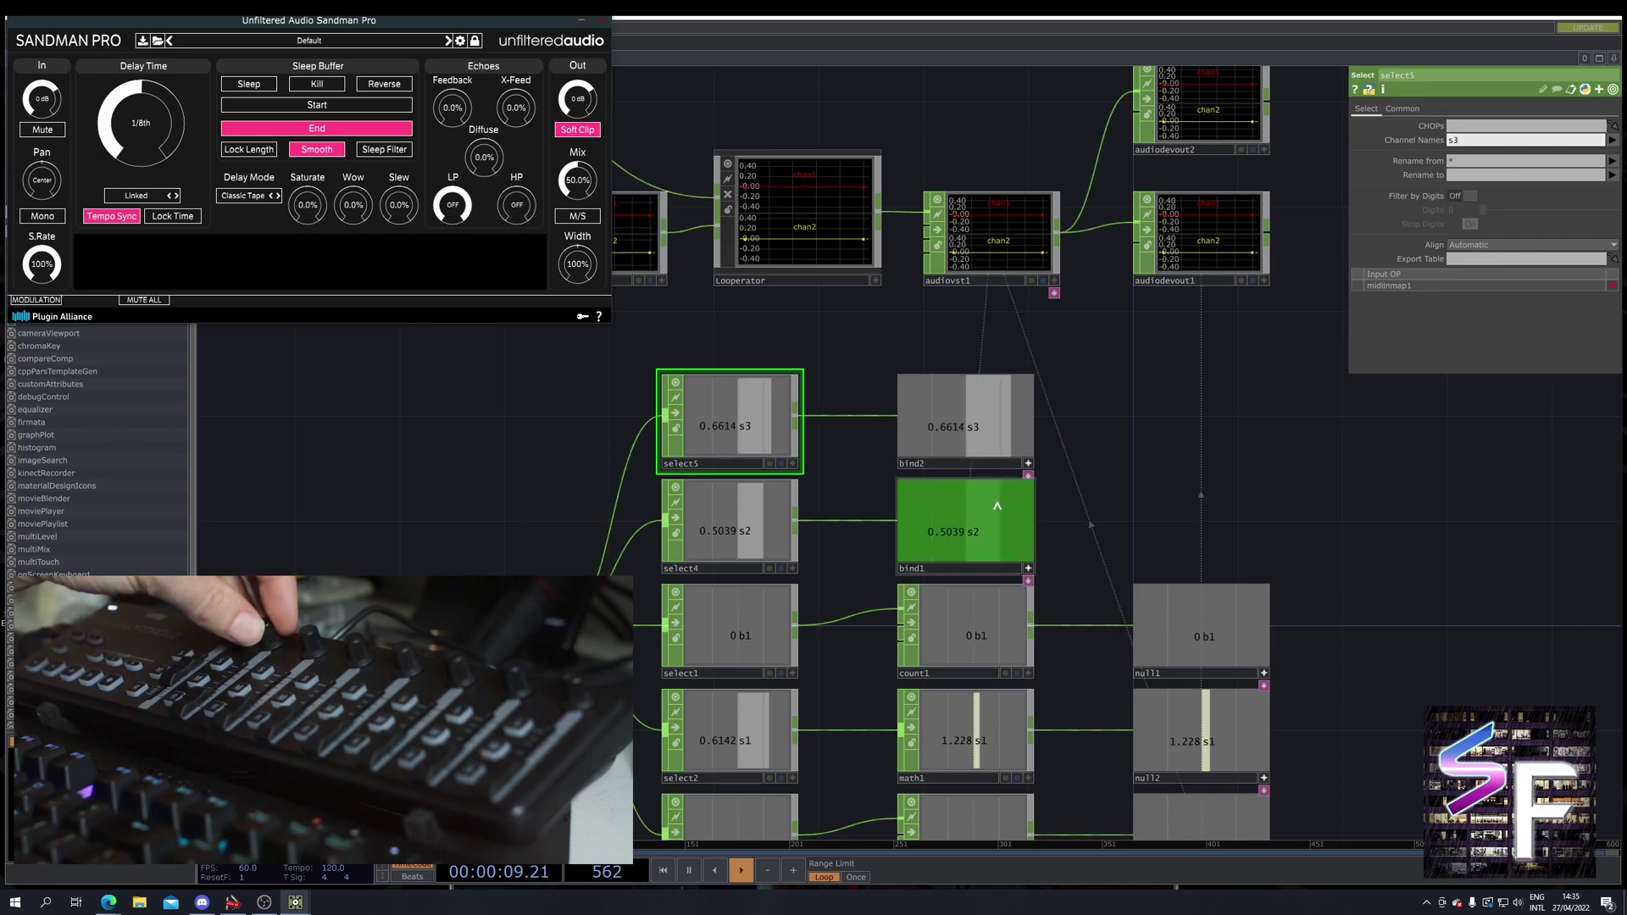
Step: Bind the s3 channel of bind2 to the Sample Rate parameter of audiovst1 using CHOP Bind
click(1001, 263)
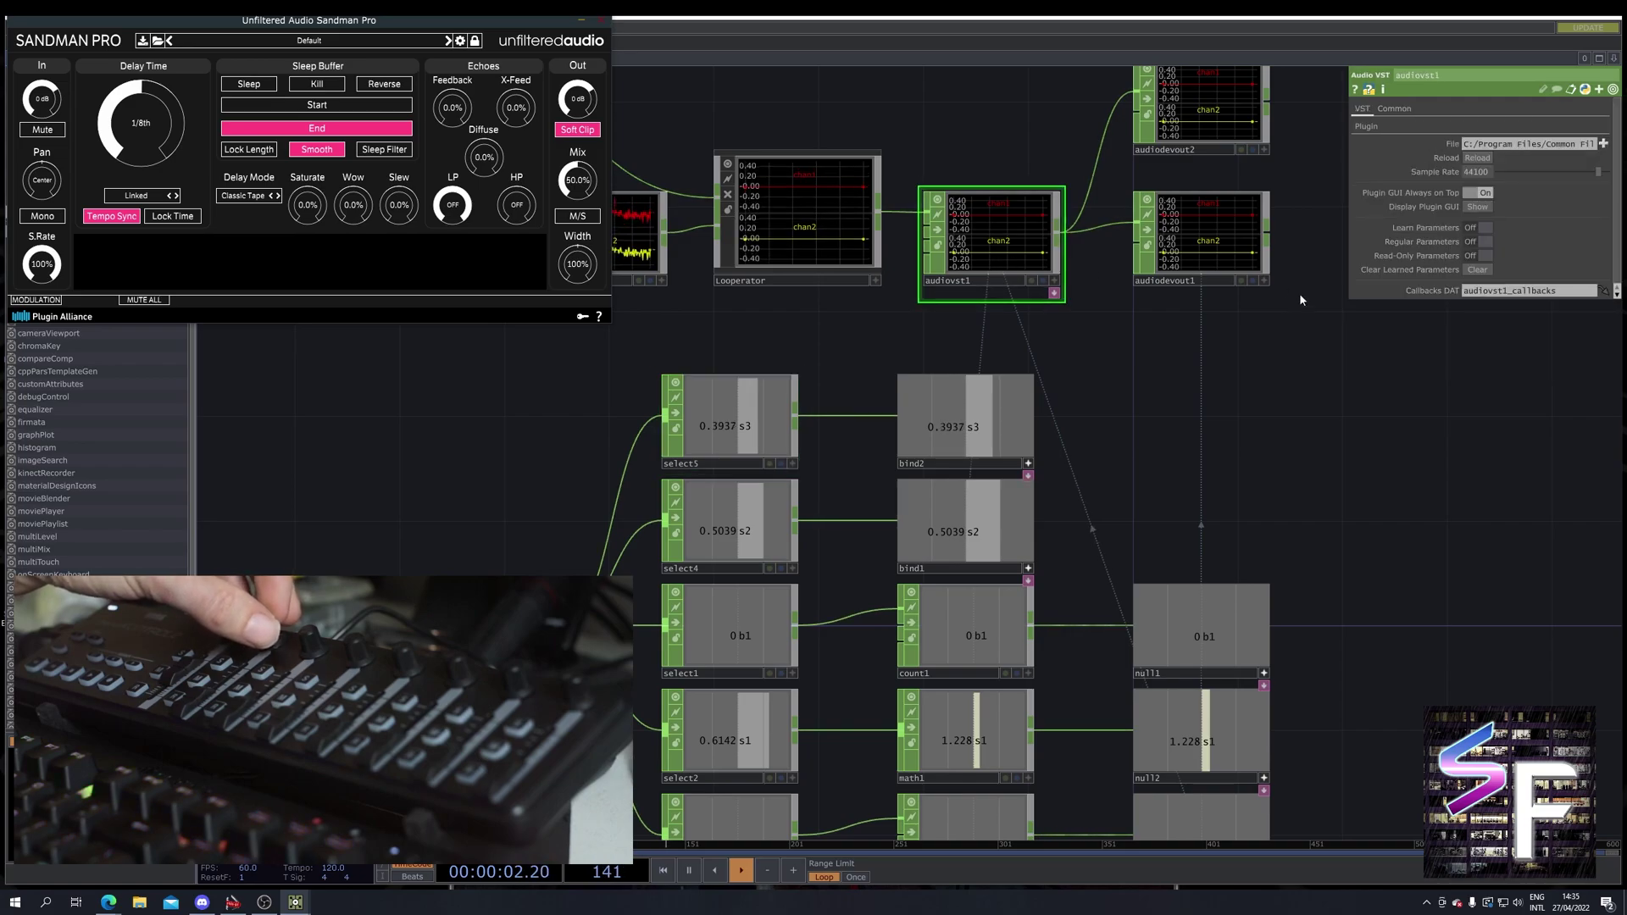
click(1367, 127)
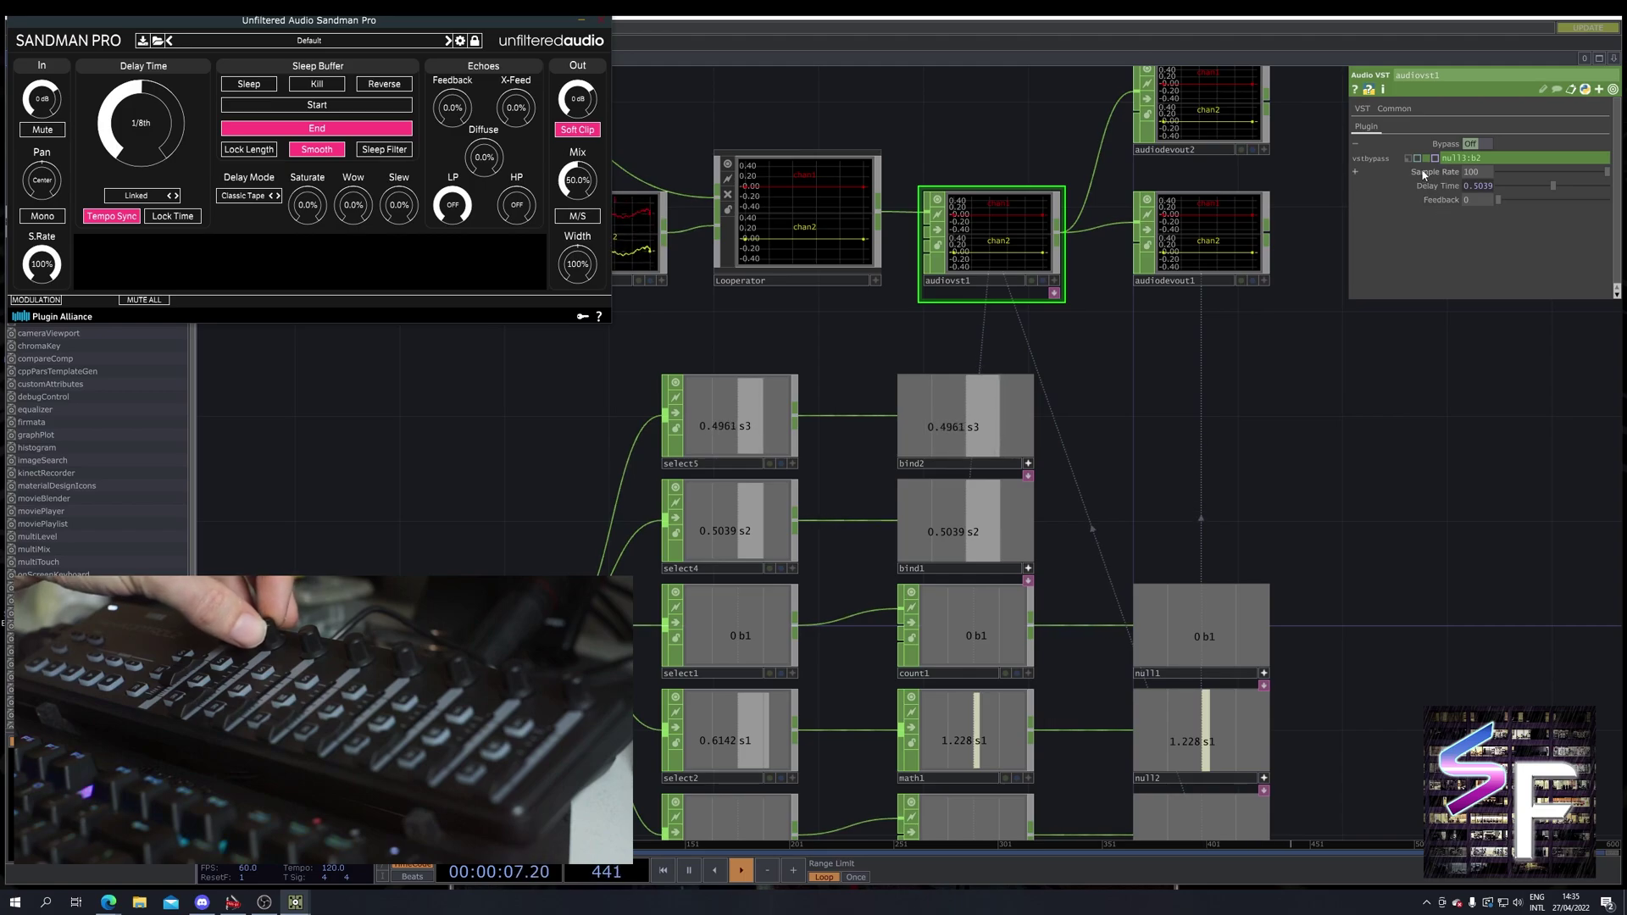
click(1355, 171)
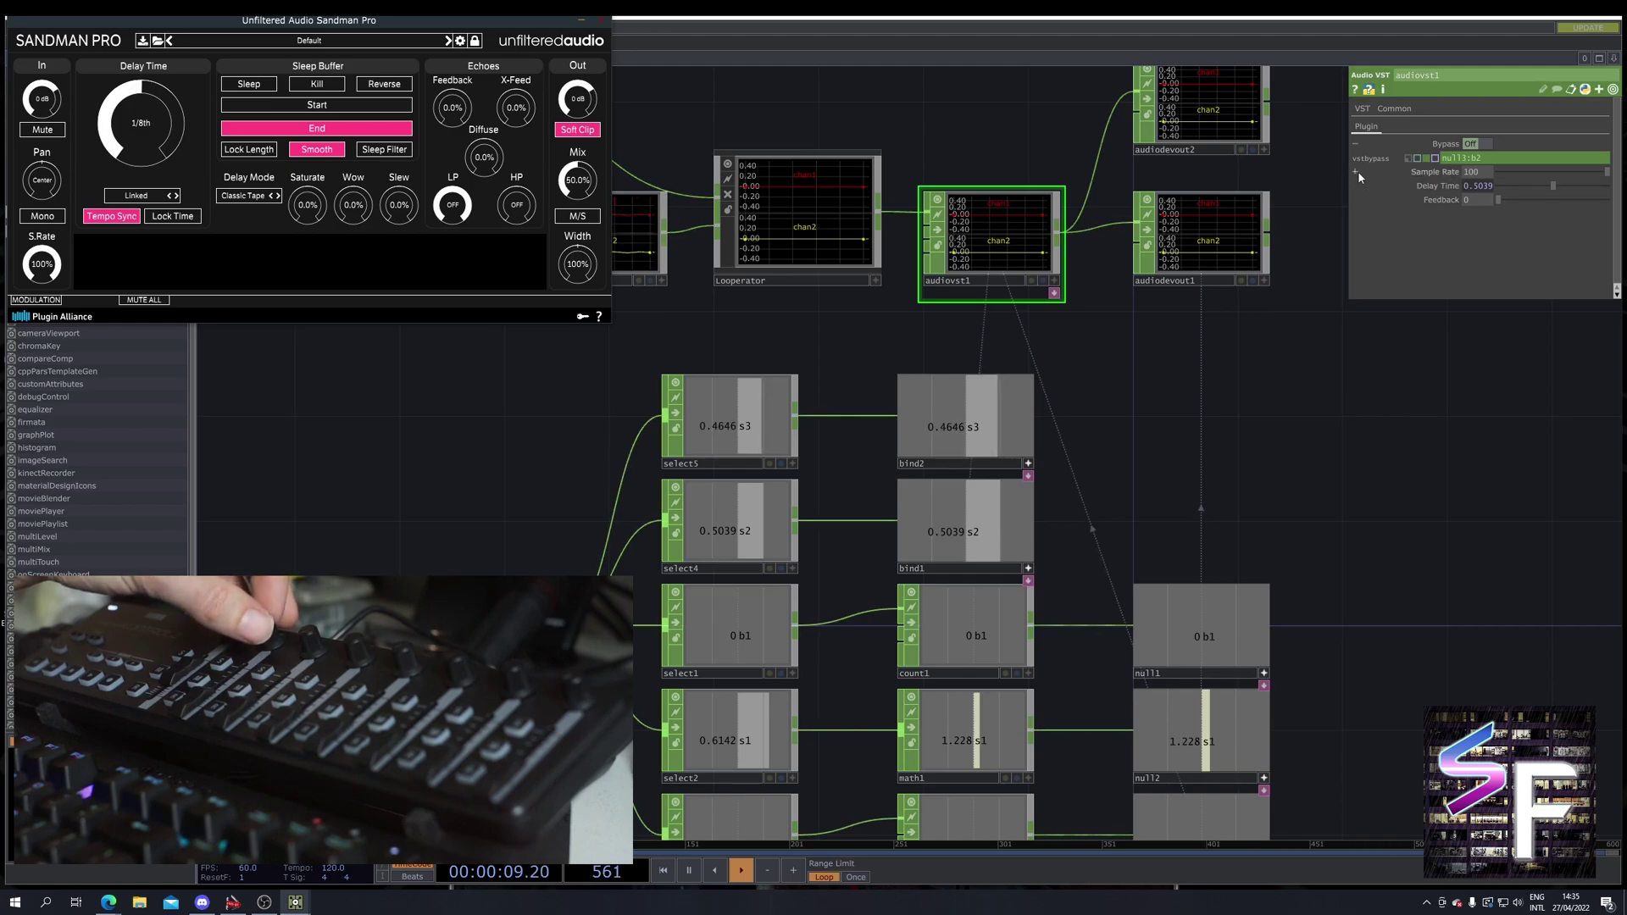
drag(983, 415, 1475, 192)
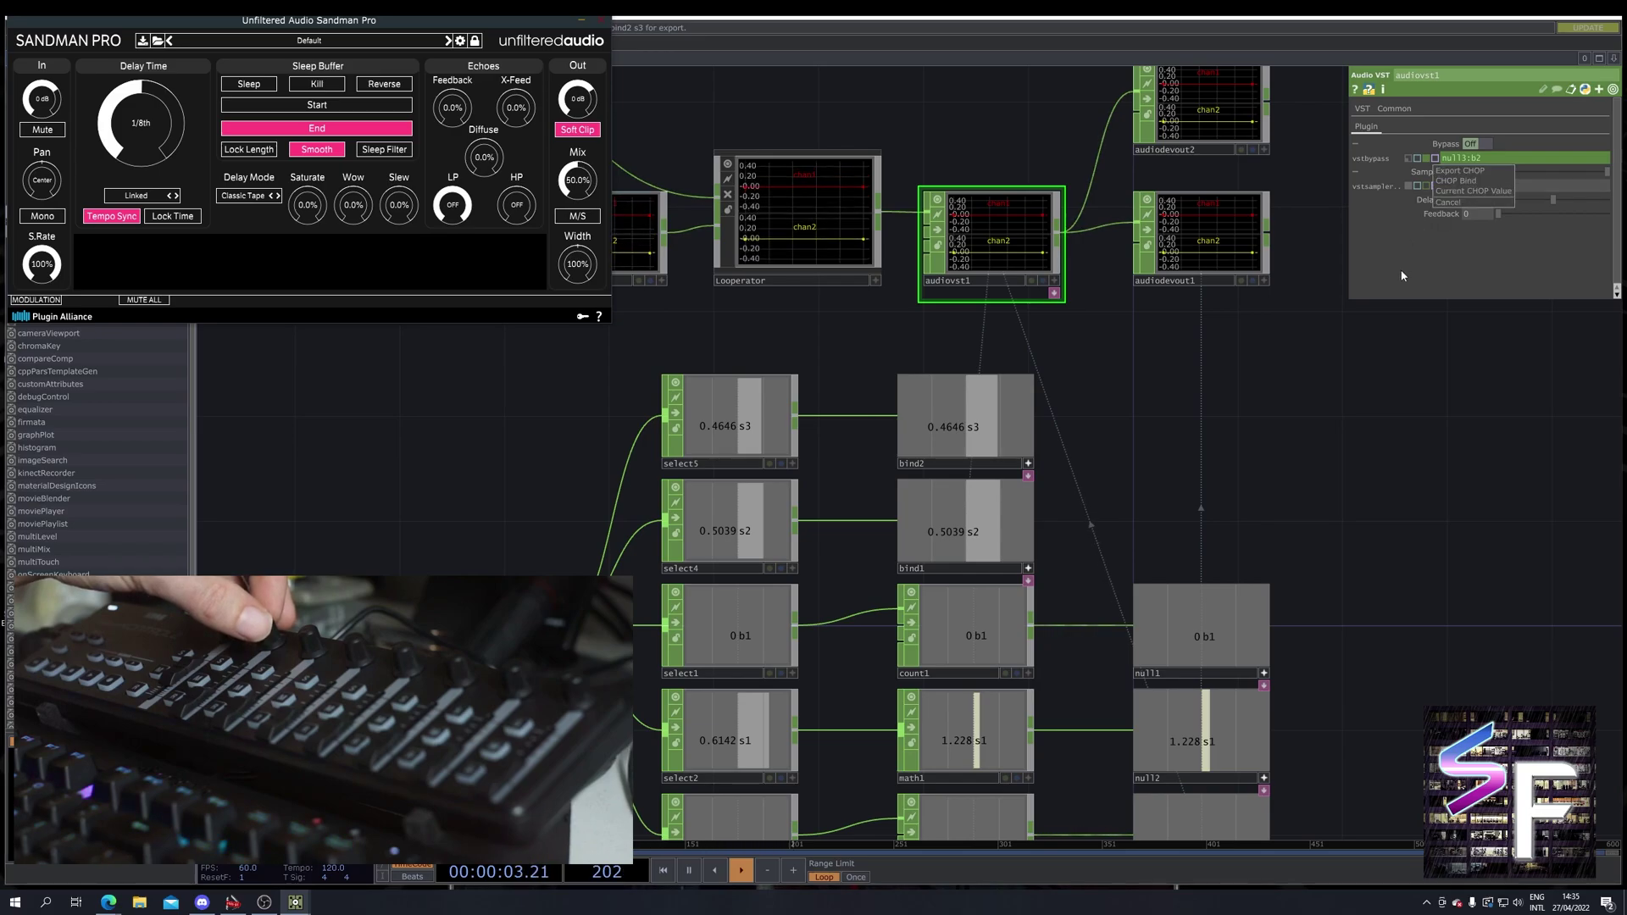
click(1474, 181)
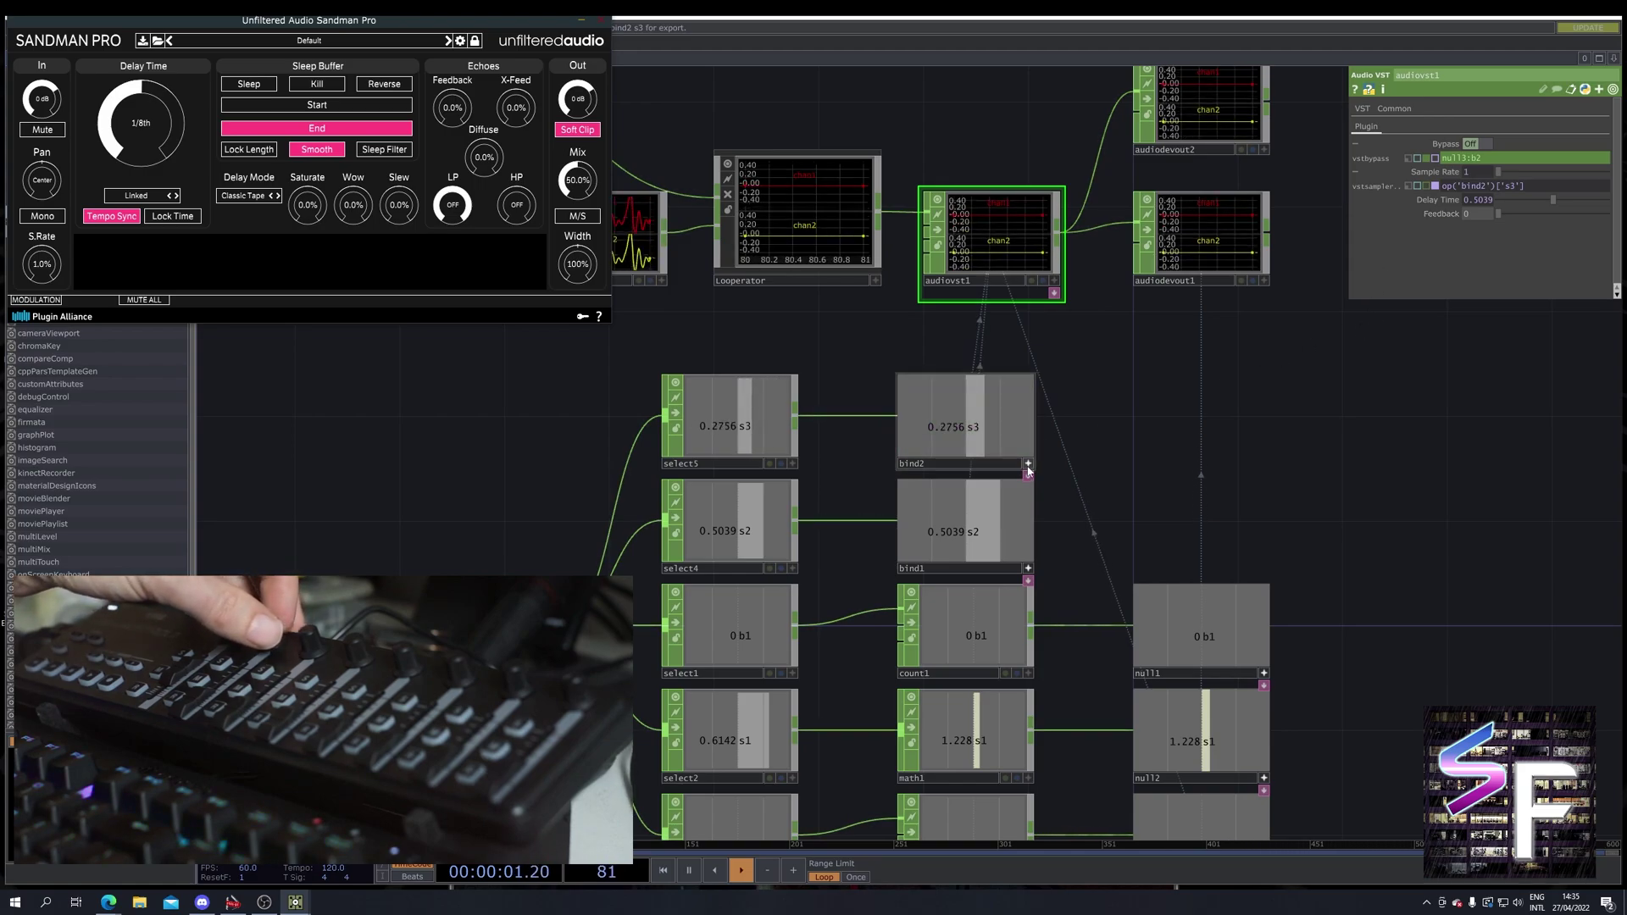
Step: Move bind2 farther from select5 to leave room between them, and try out the plugin's S.Rate knob
drag(951, 430, 1183, 425)
drag(53, 269, 105, 125)
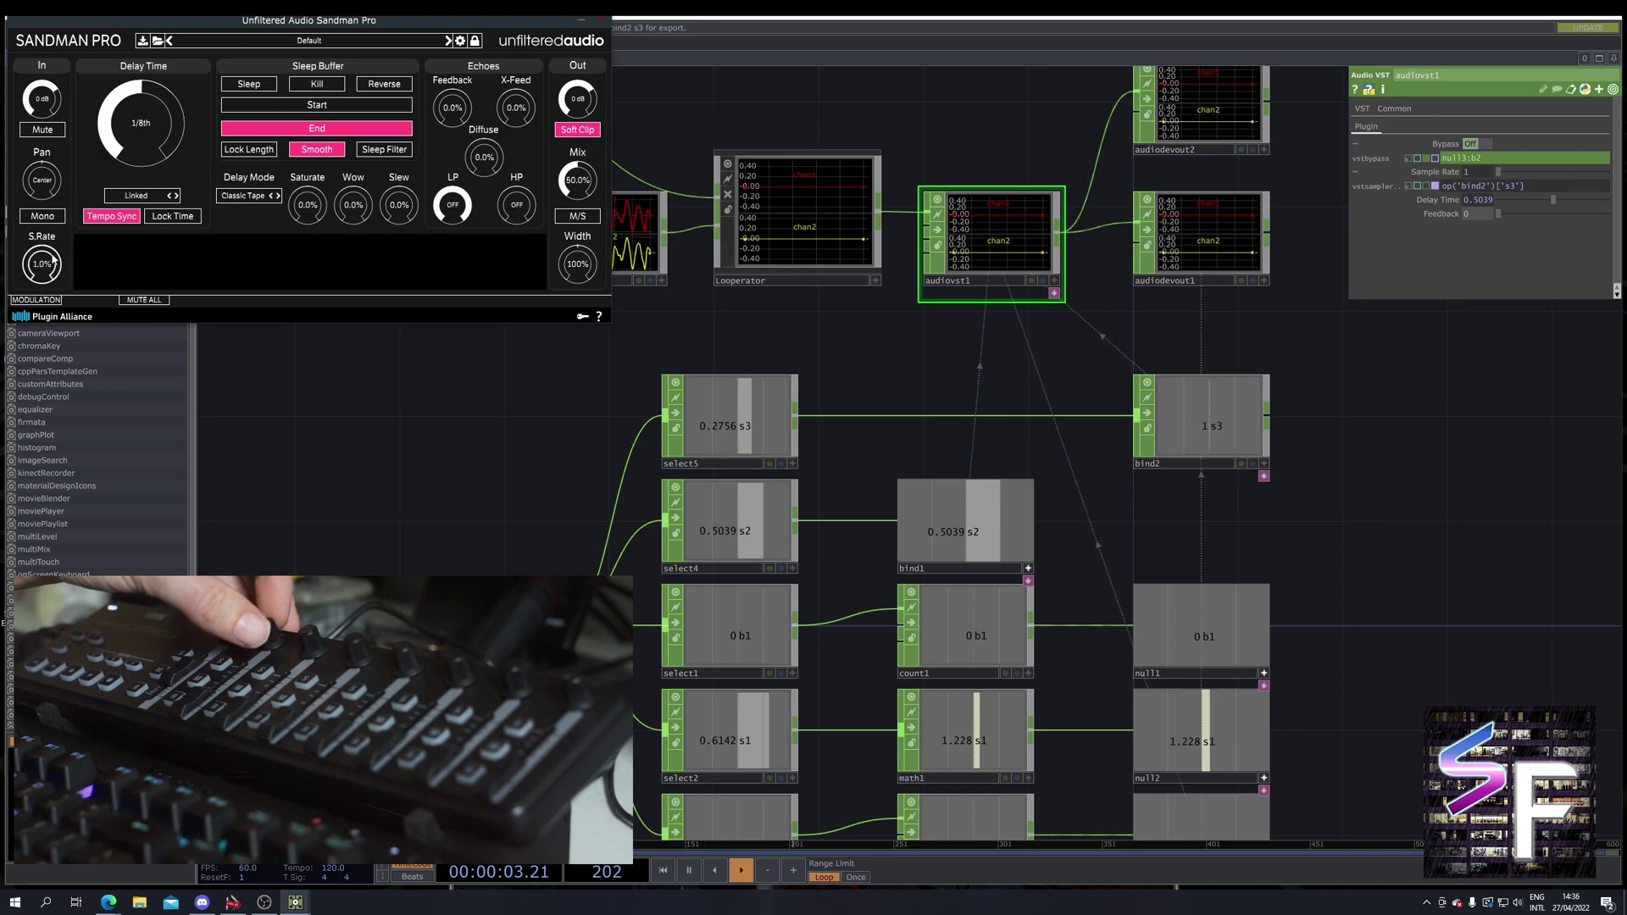
drag(39, 264, 114, 26)
drag(47, 246, 72, 257)
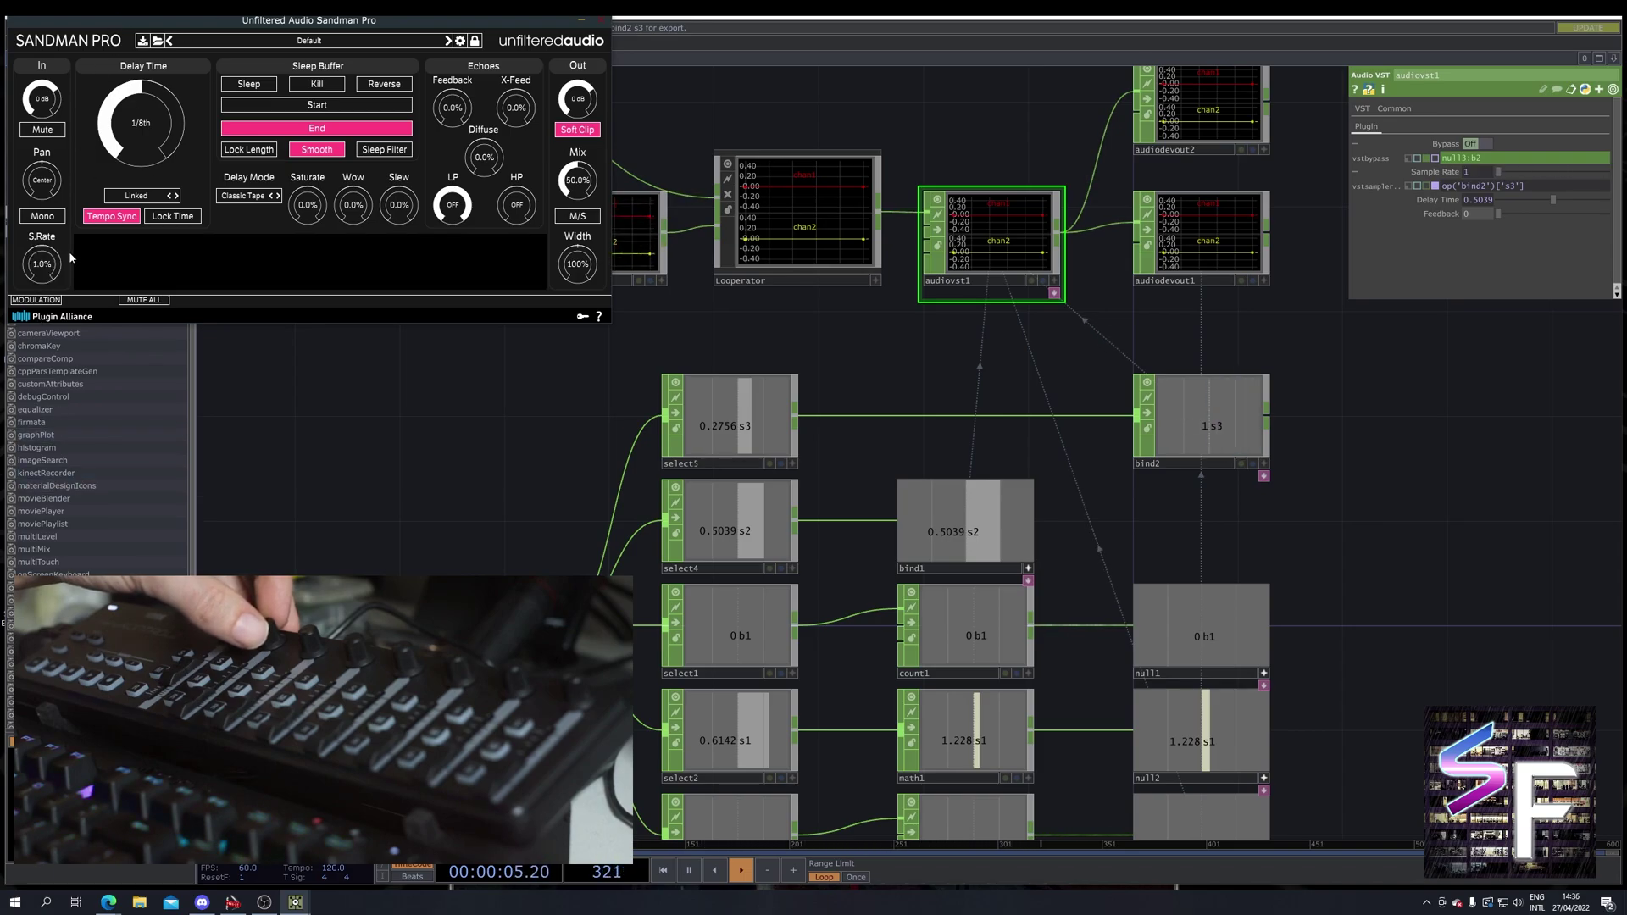
Step: Insert a Math CHOP into the connection between select5 and bind2 and align it with their row
right_click(956, 409)
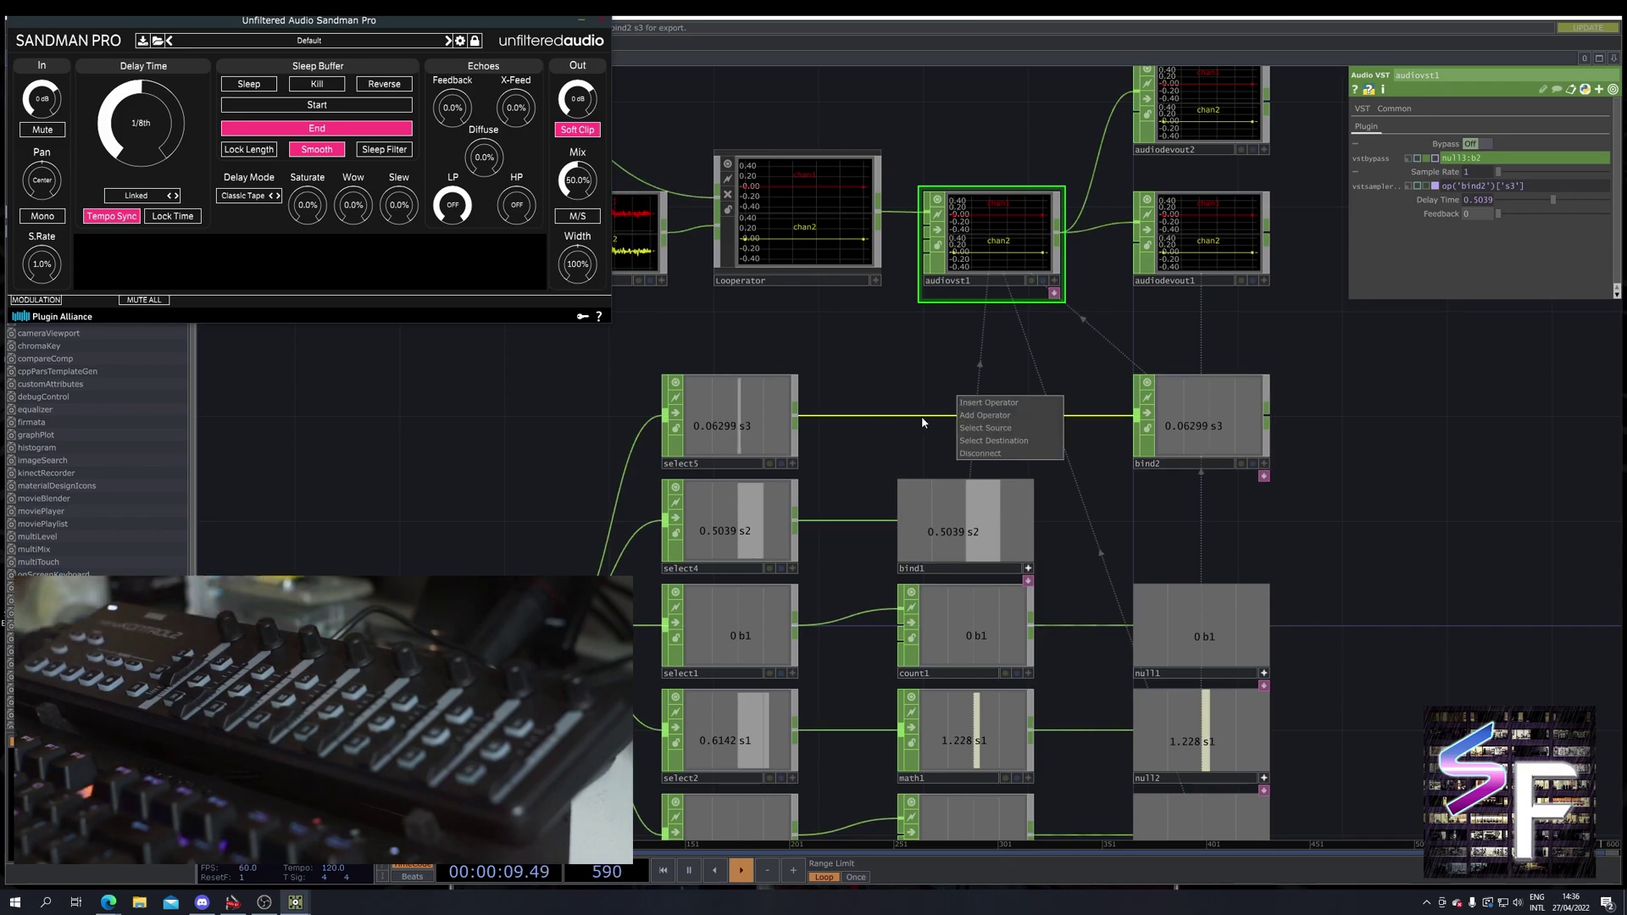
click(1014, 404)
text(mat)
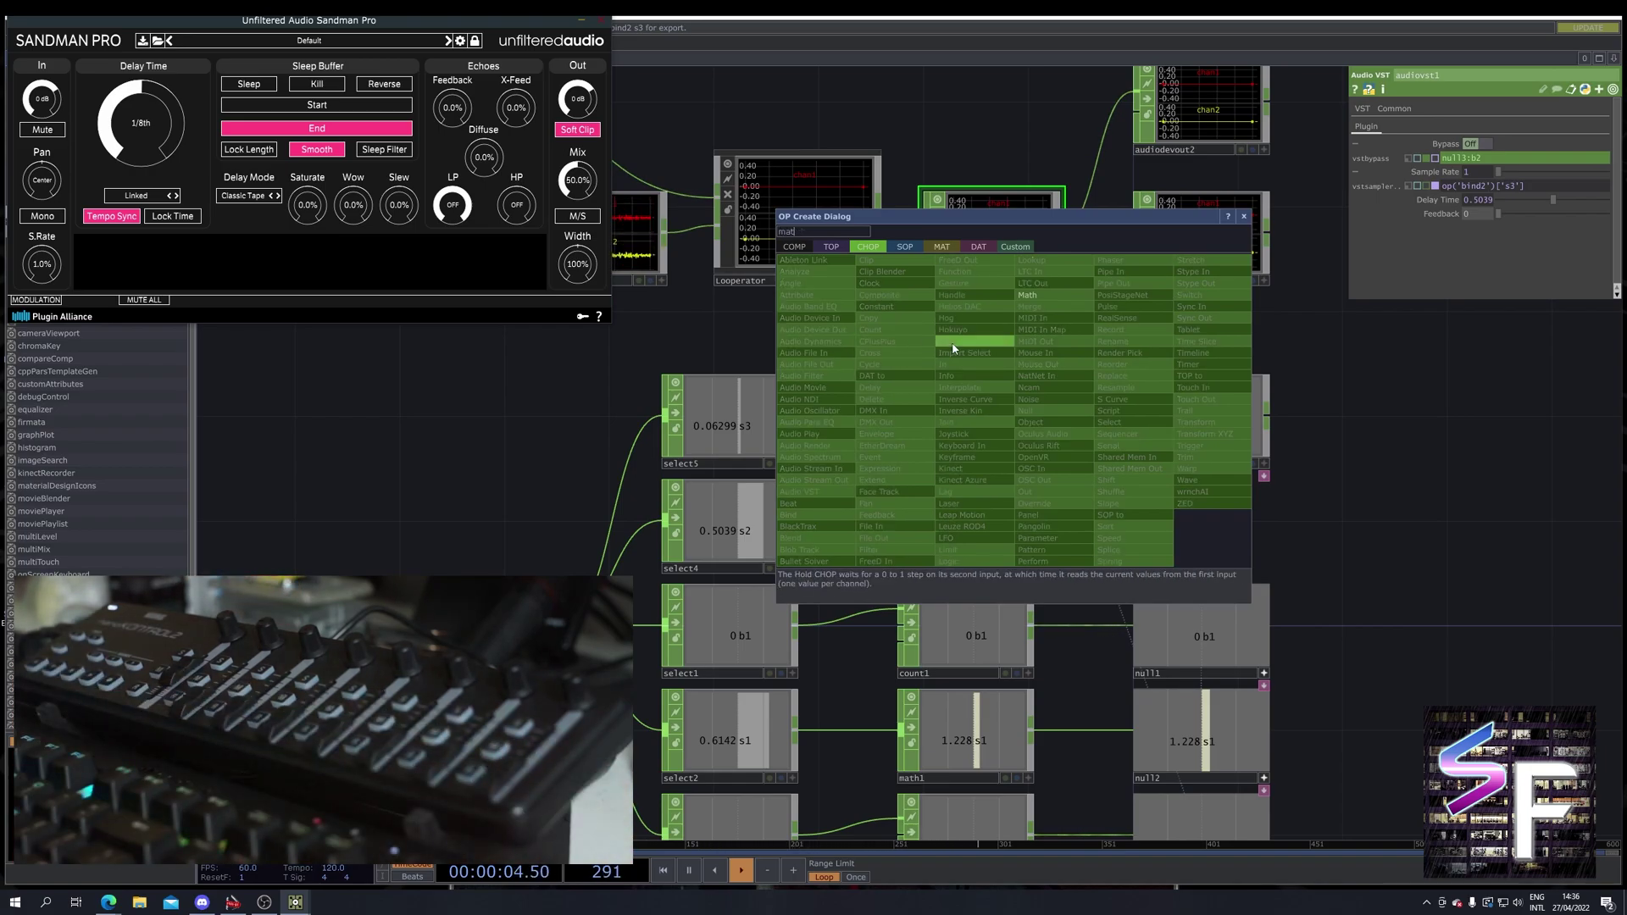
click(1027, 295)
click(959, 399)
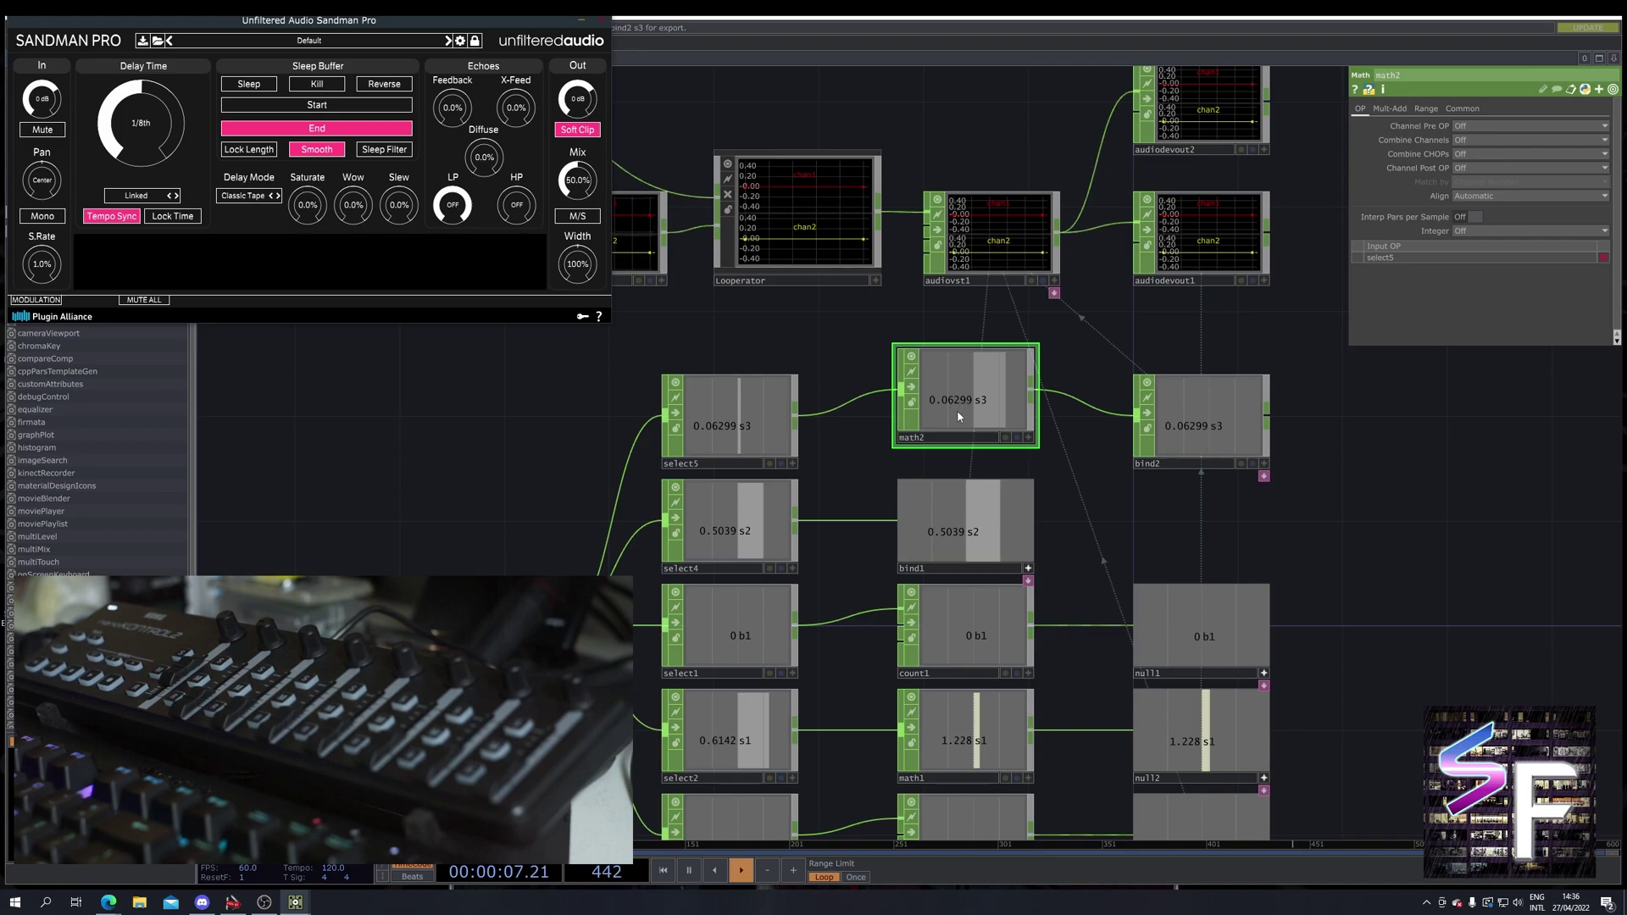
drag(958, 408, 958, 419)
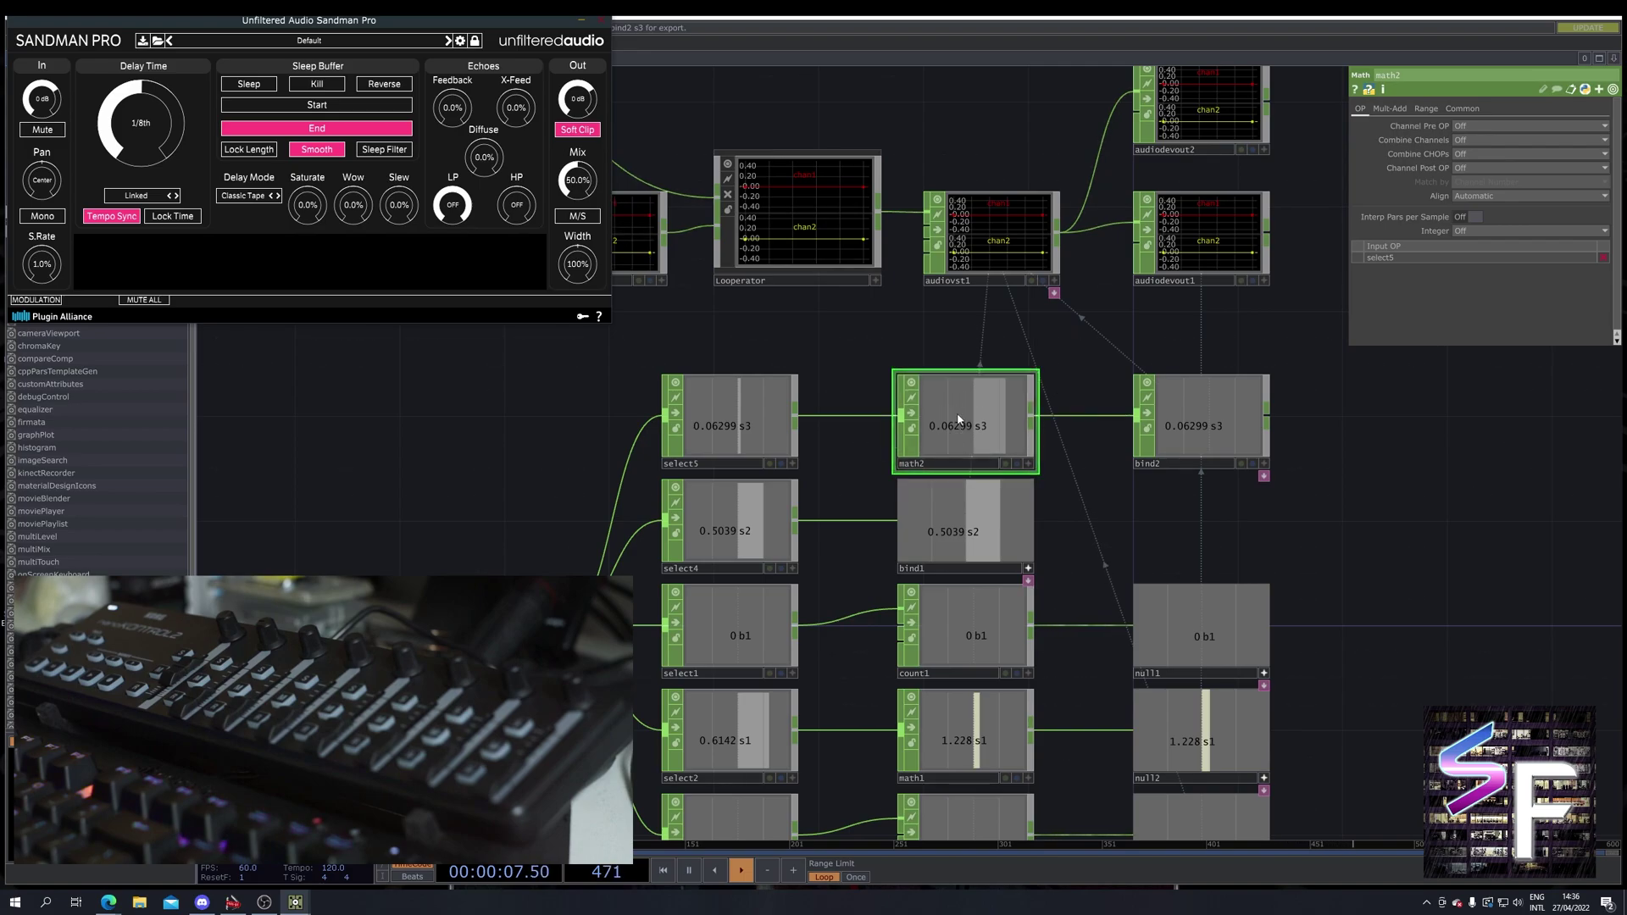
Step: Set the To Range of math2 to 1 and 100
click(1425, 110)
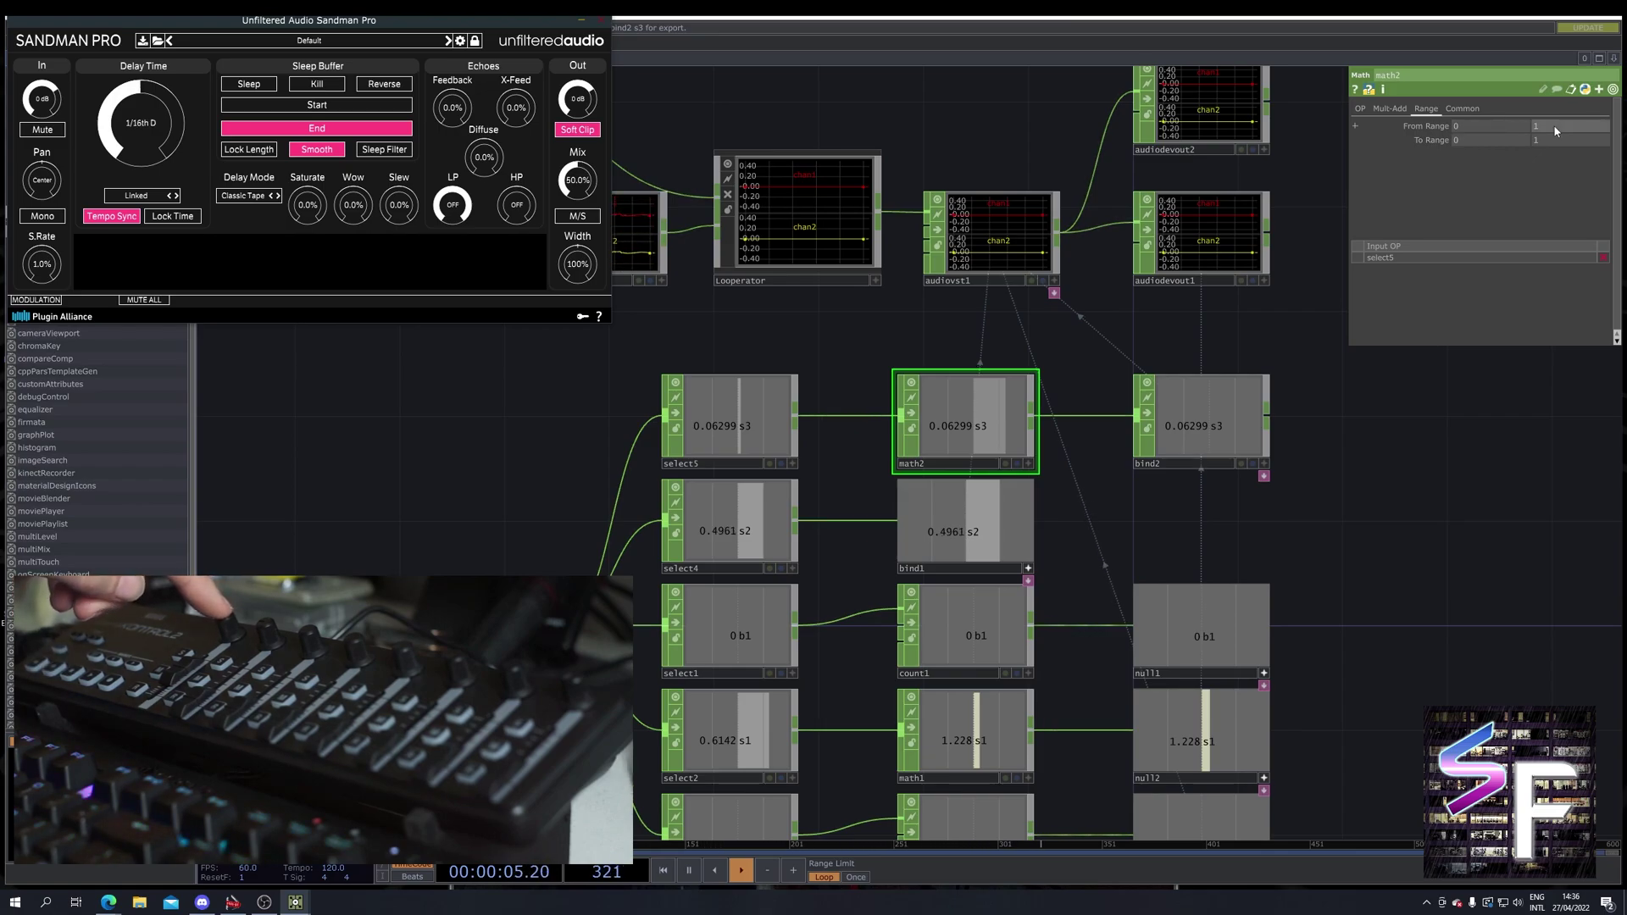
click(1475, 144)
text(1)
key(Return)
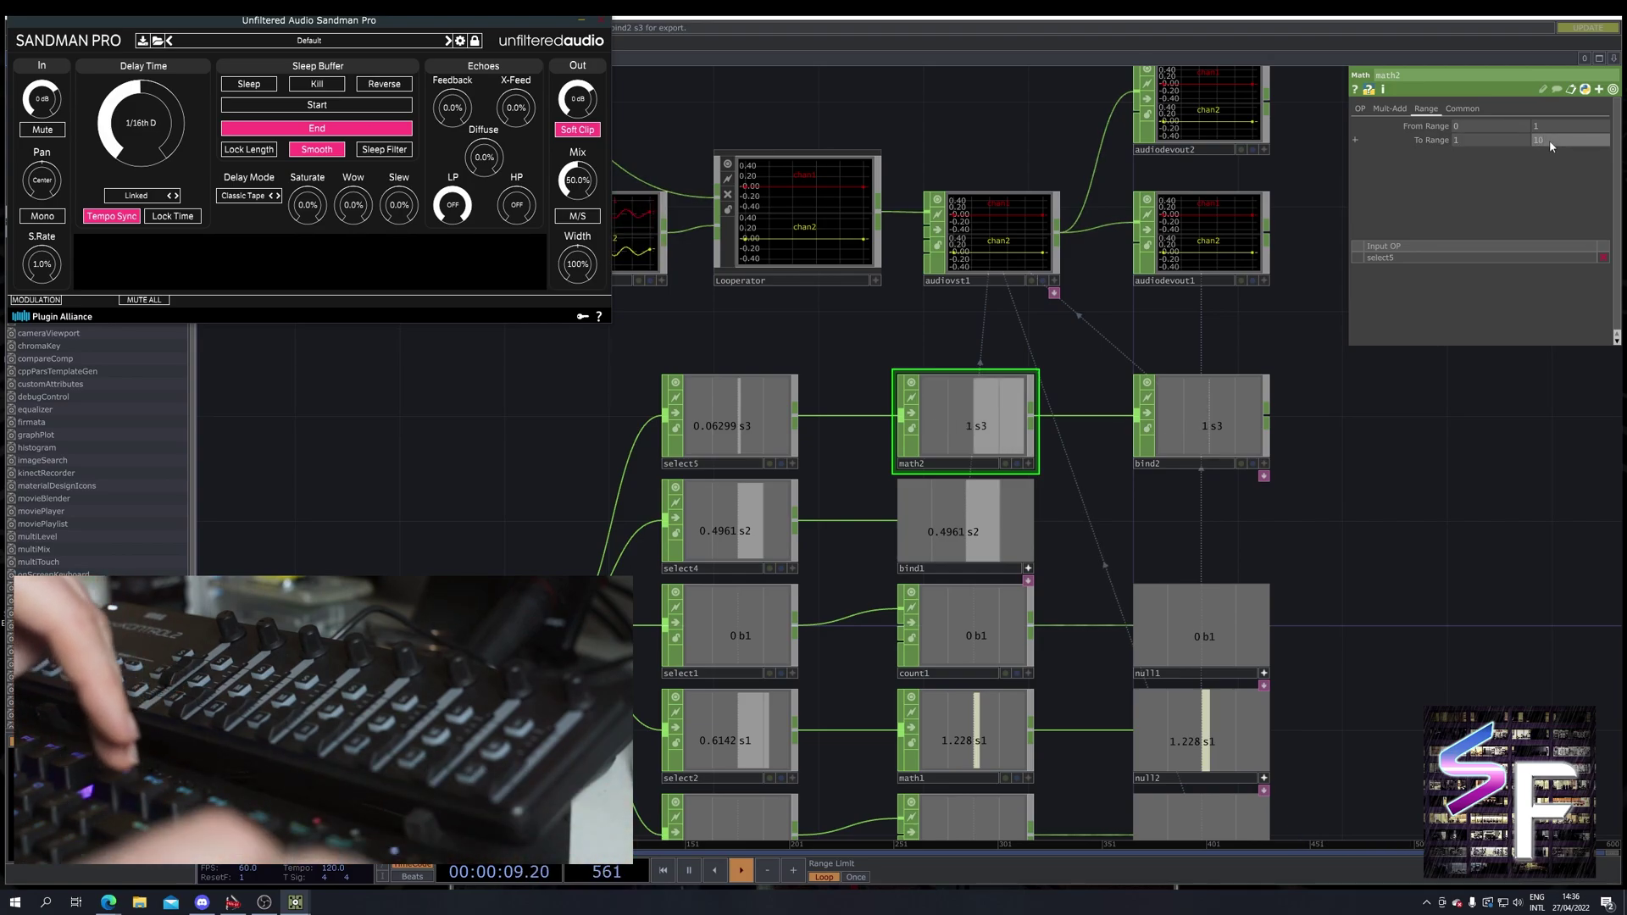
click(1548, 139)
text(100)
key(Return)
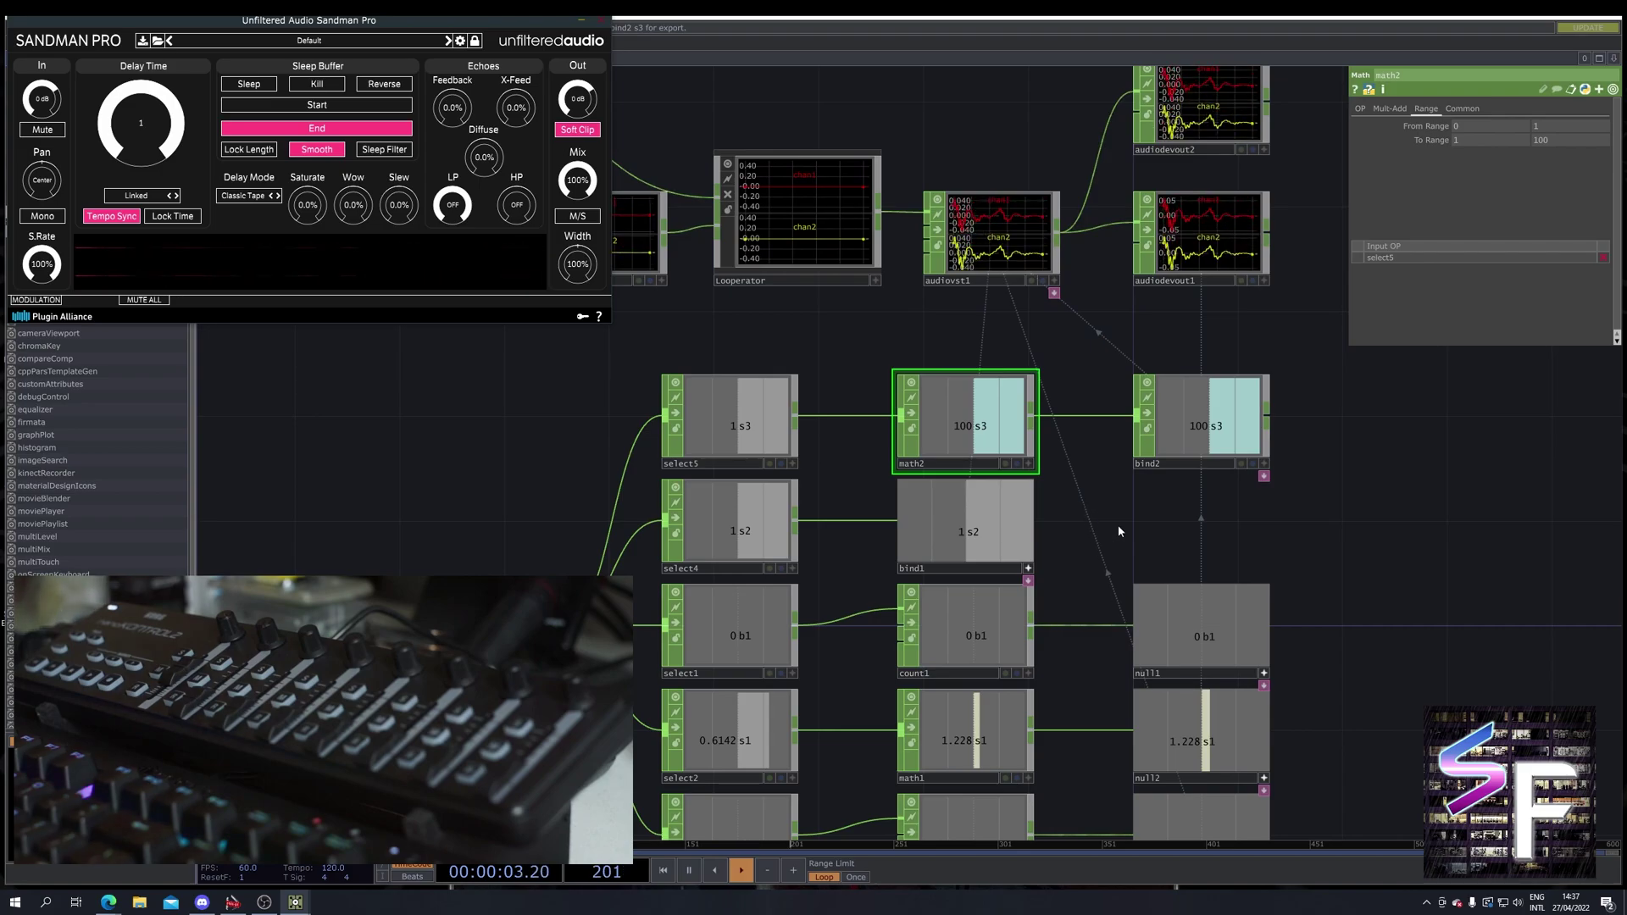
Step: Duplicate the select5, math2 and bind2 chain and place the copies directly above the originals
scroll(1117, 525, down, 5)
right_drag(1225, 415, 623, 826)
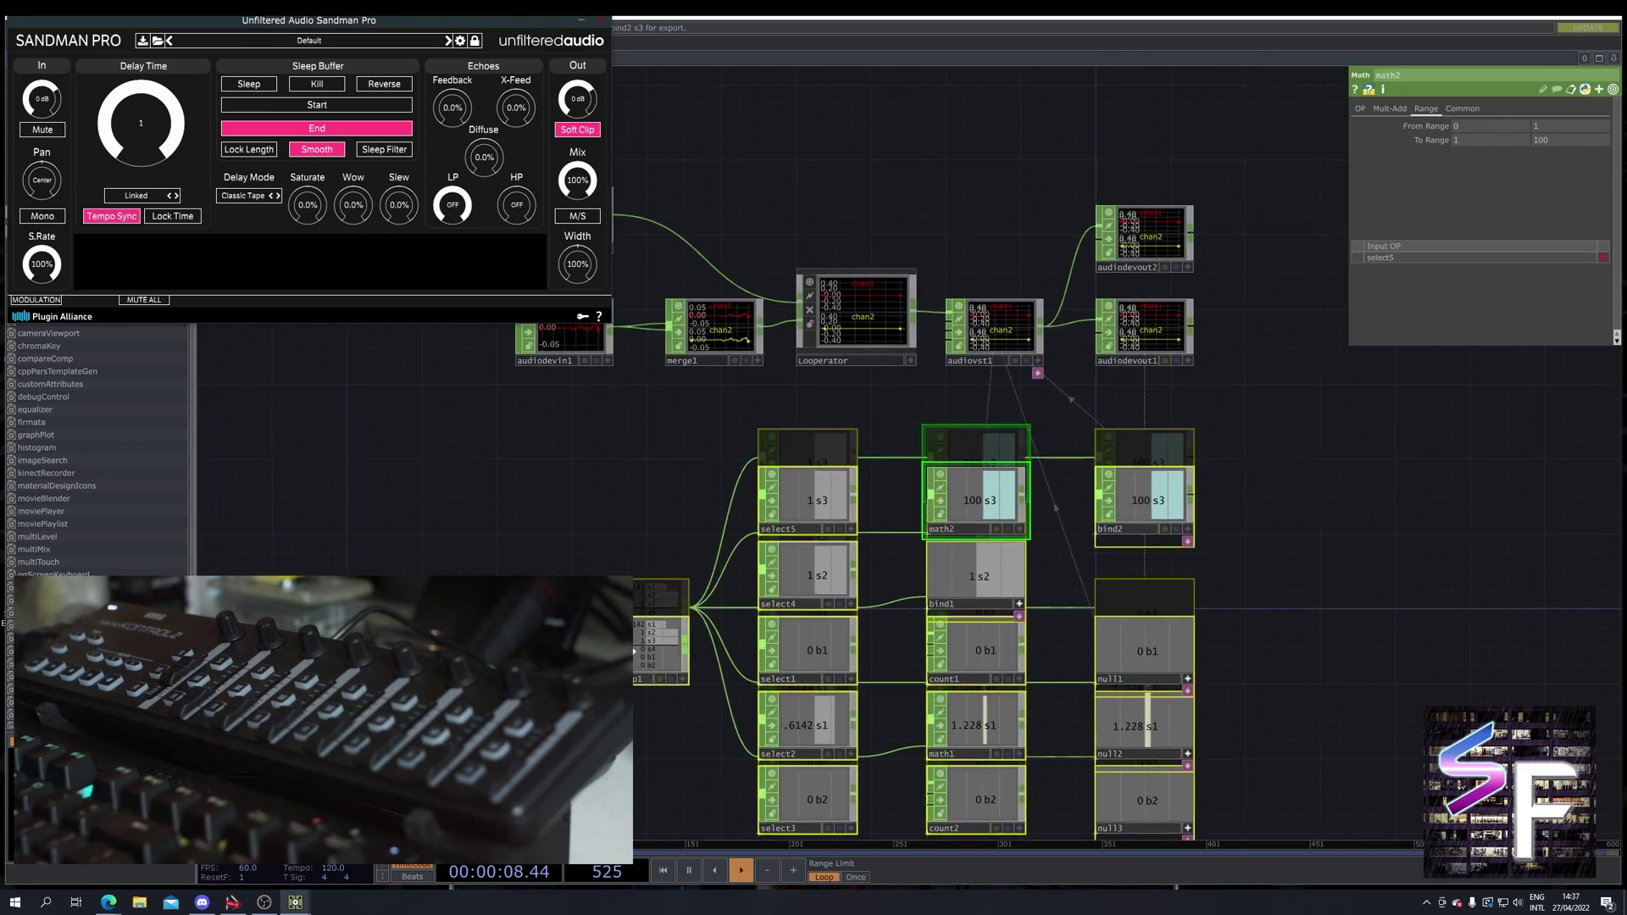
drag(635, 625, 636, 662)
click(1349, 644)
drag(1318, 635, 1289, 543)
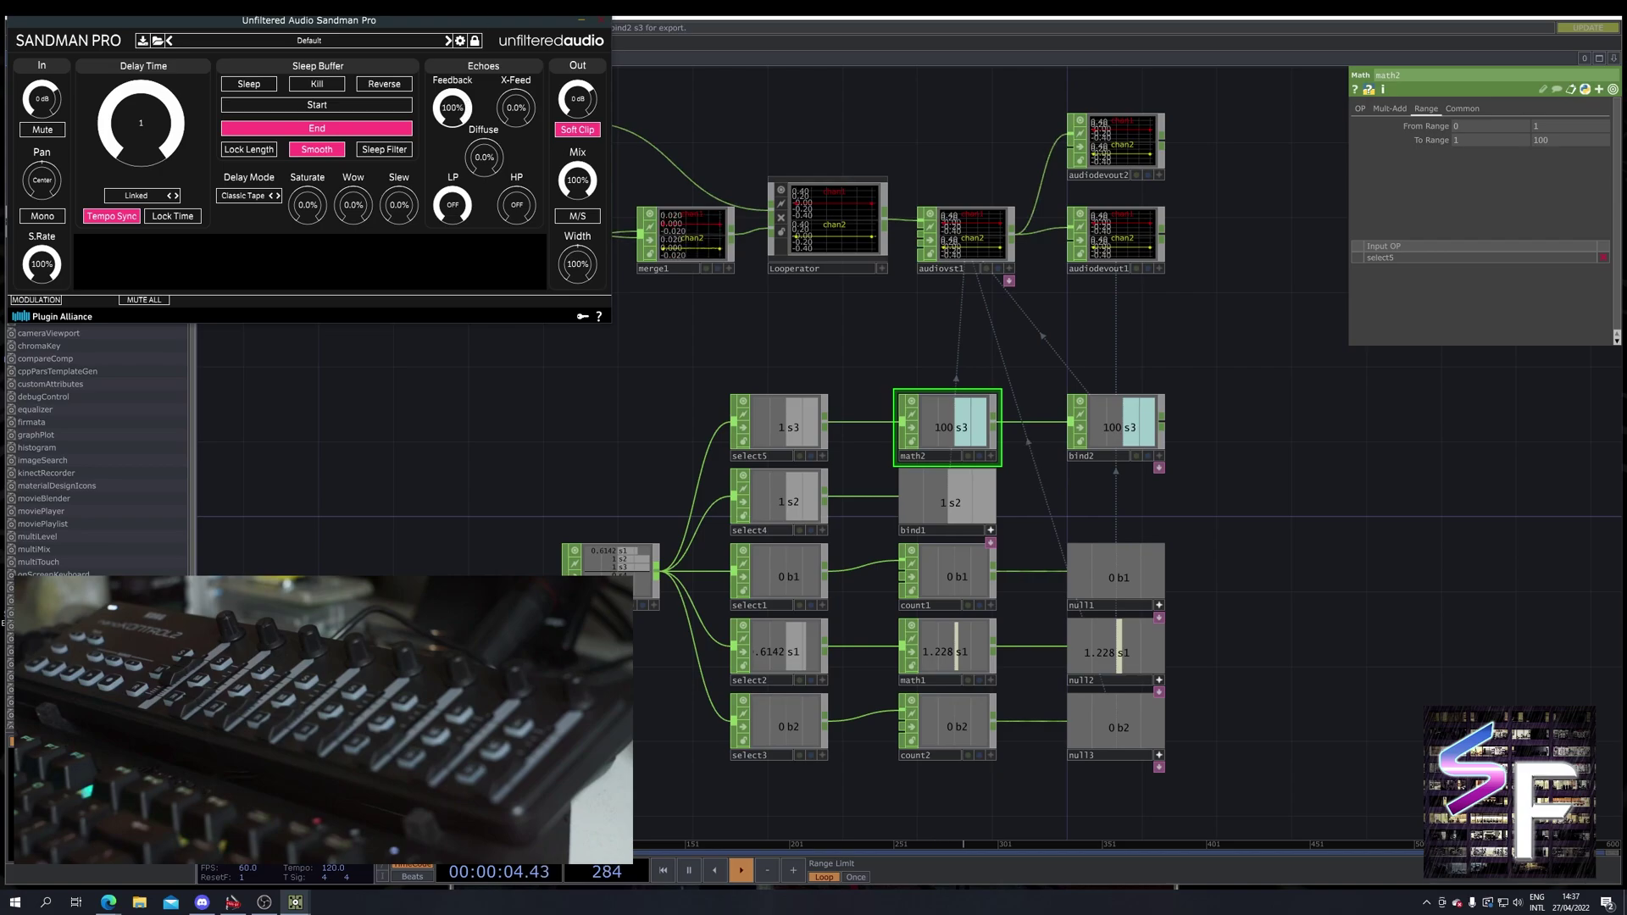
right_drag(1198, 378, 788, 435)
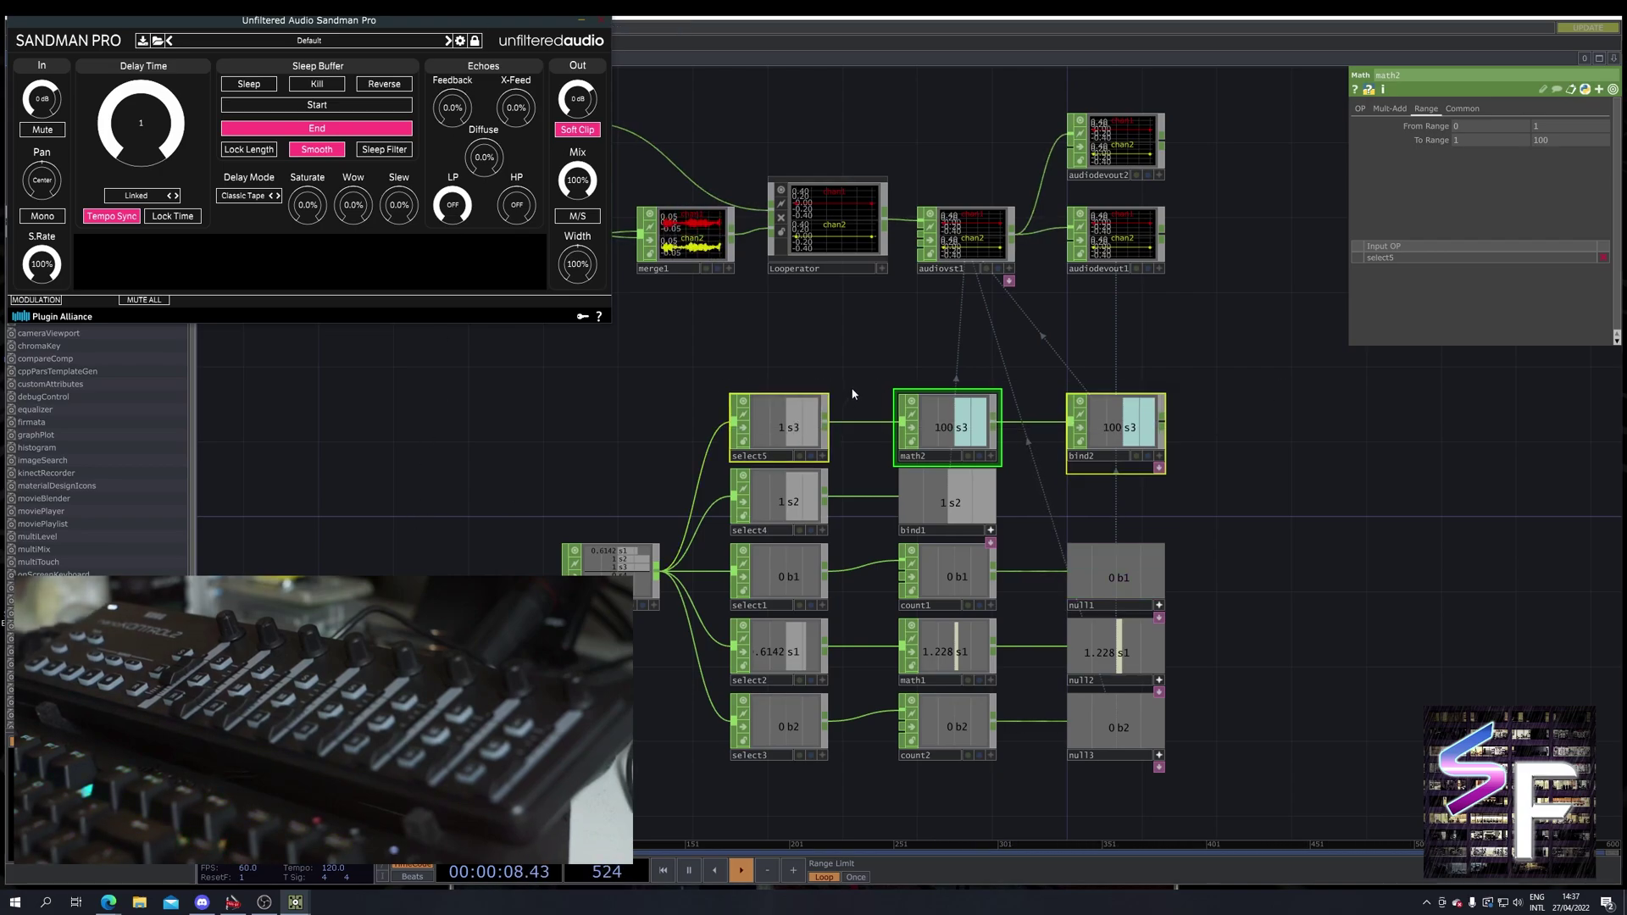
key(ctrl+v)
click(779, 354)
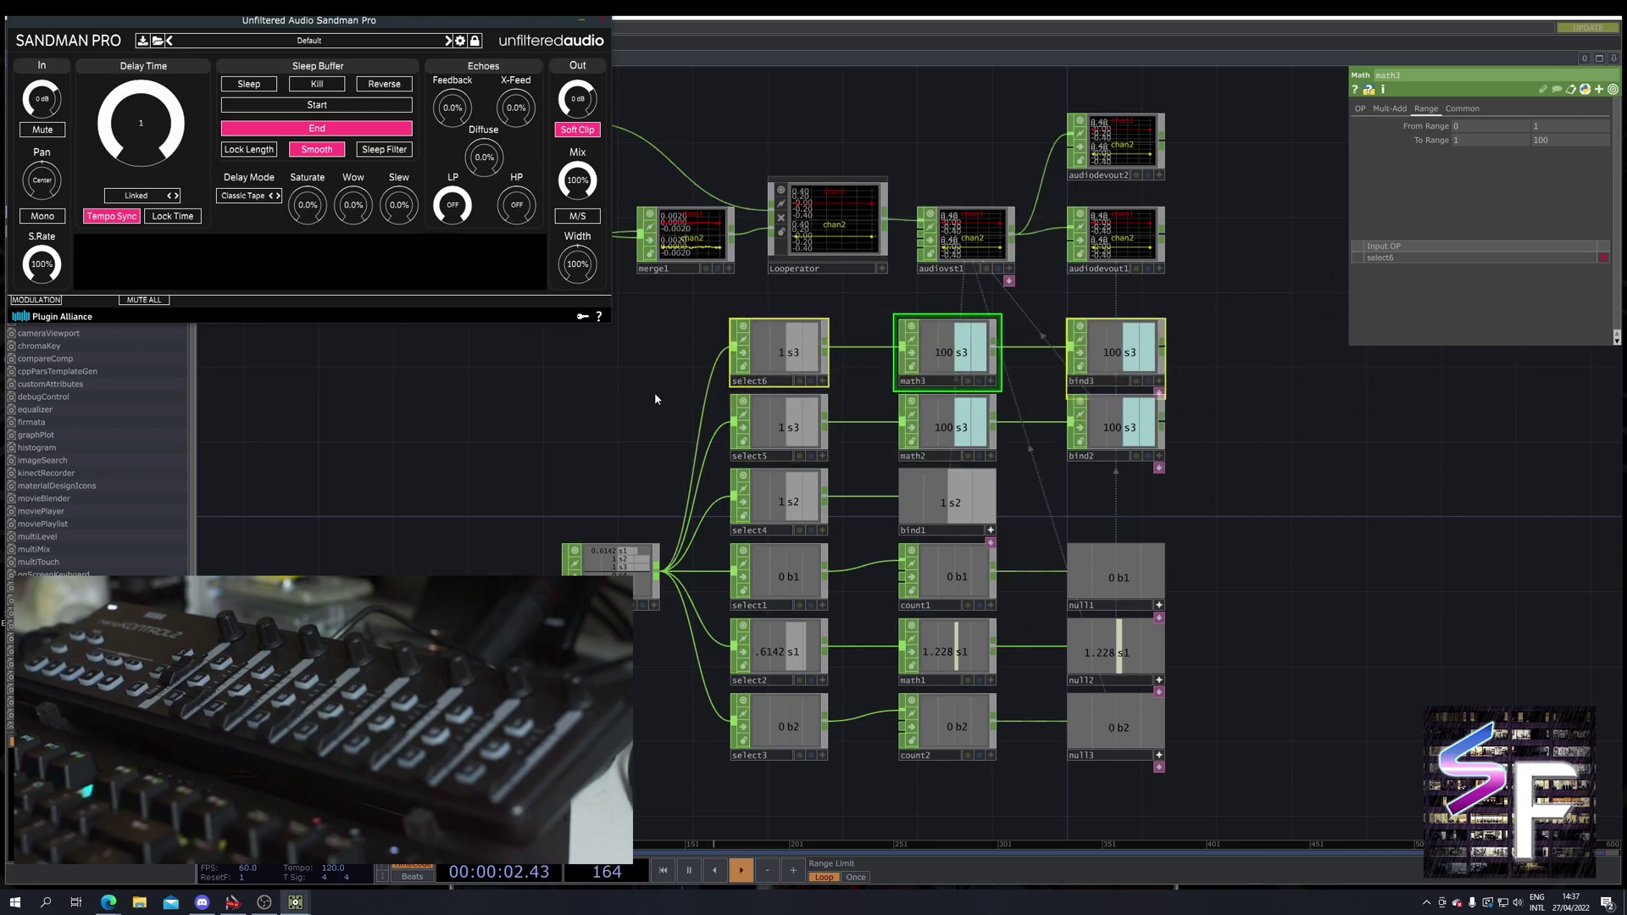
Step: Set the Channel Names of the copied select node, select6, to s4 and the lower To Range value of math3 to 0
click(780, 352)
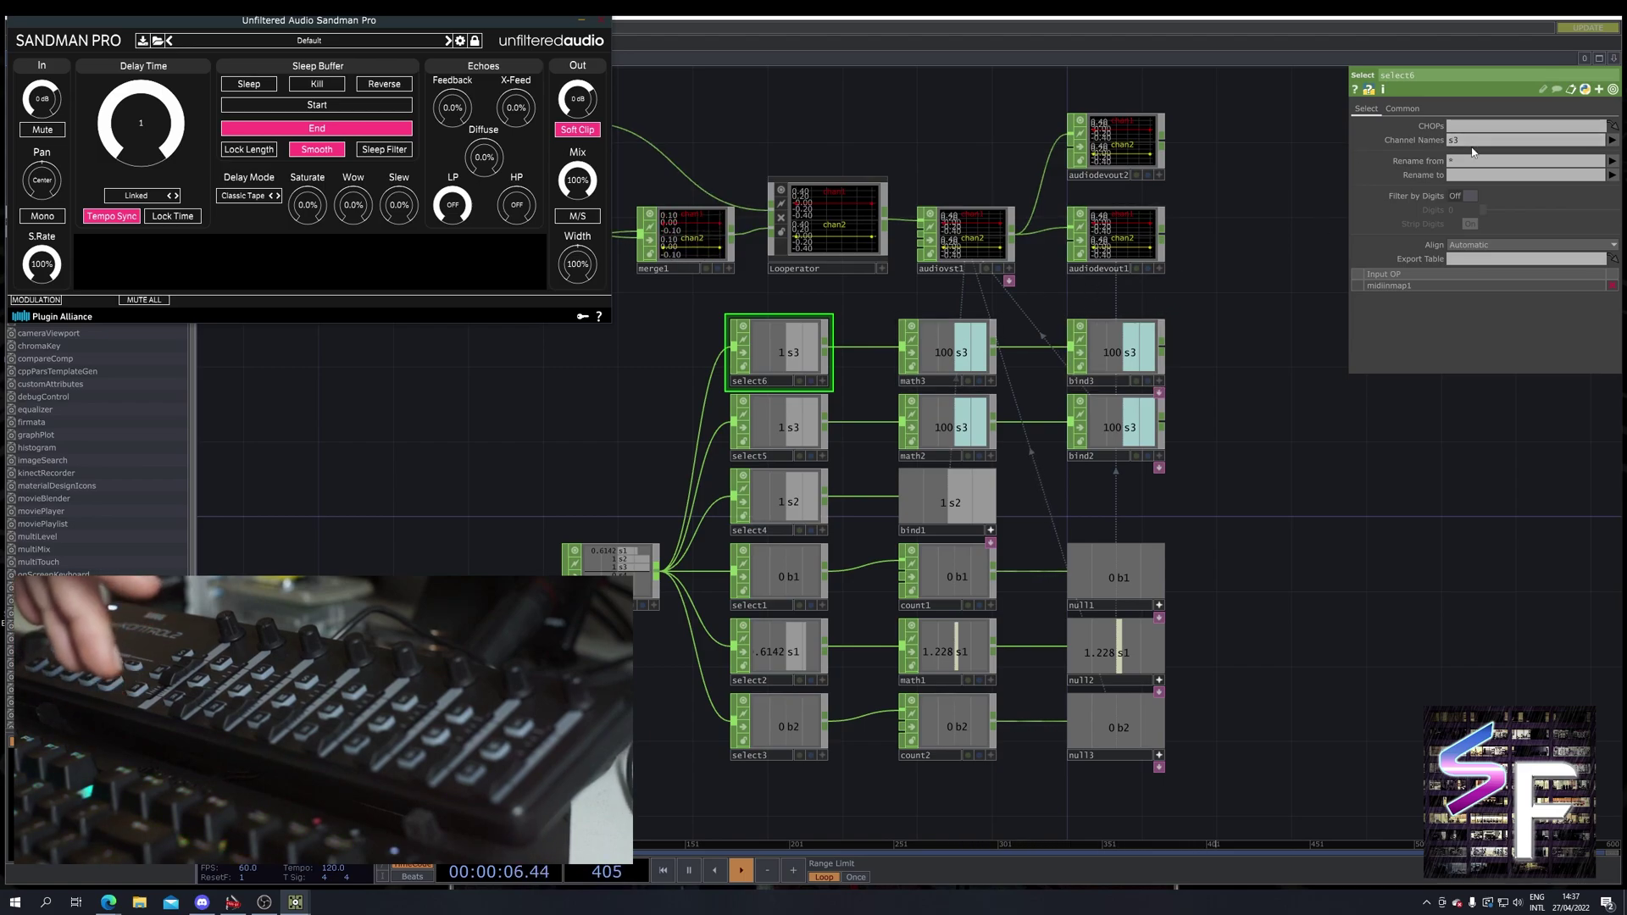
key(BackSpace)
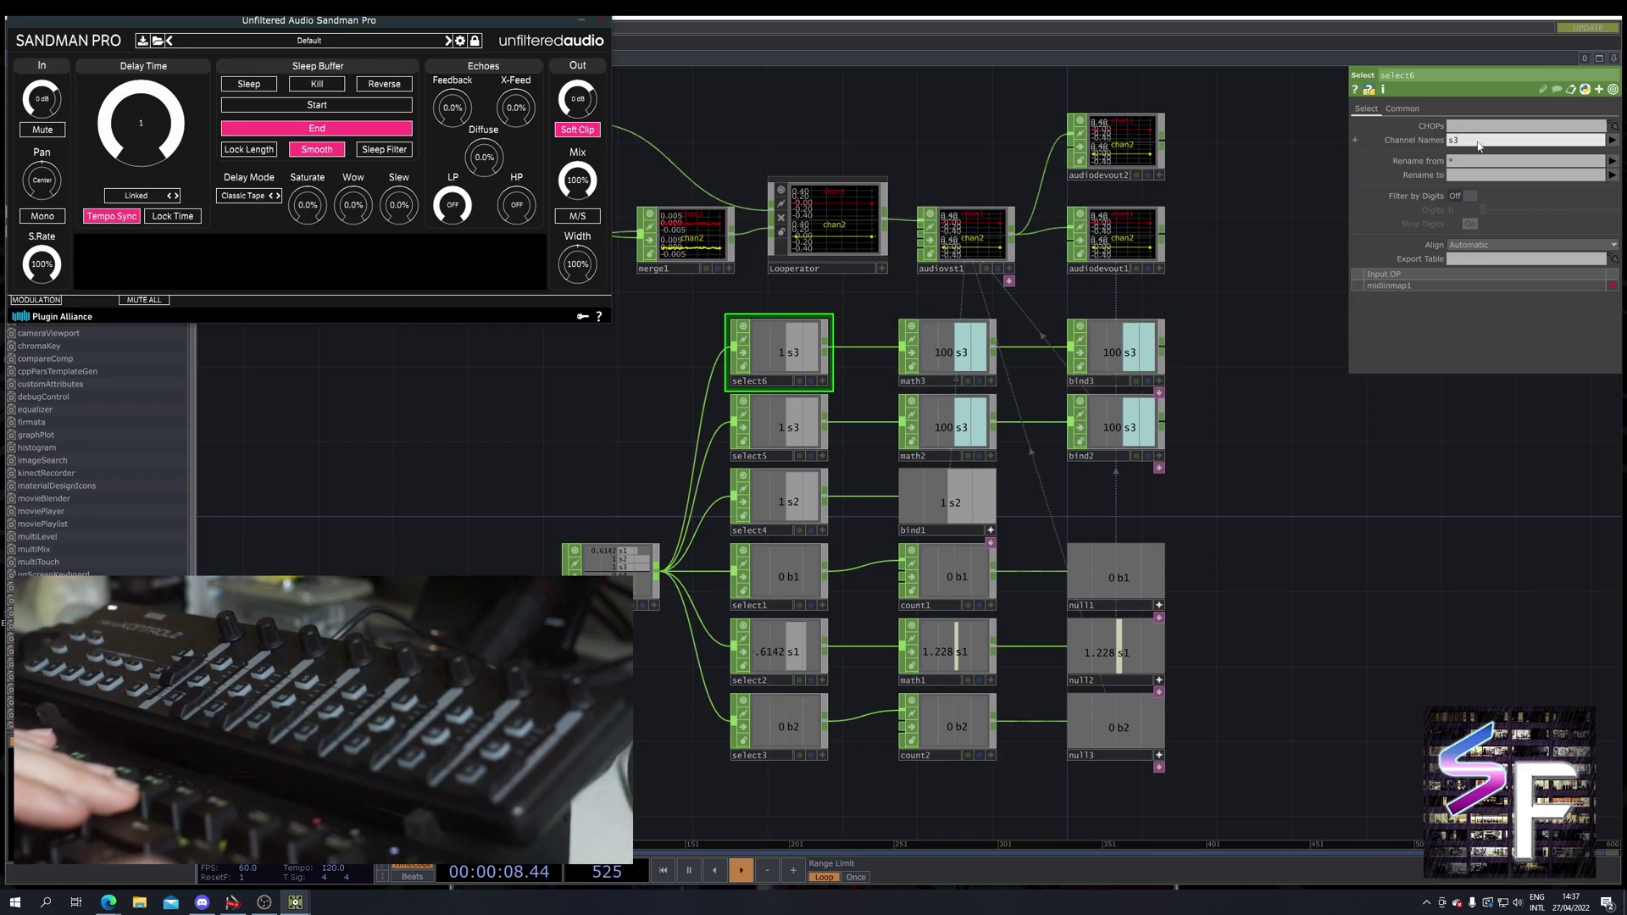
text(4)
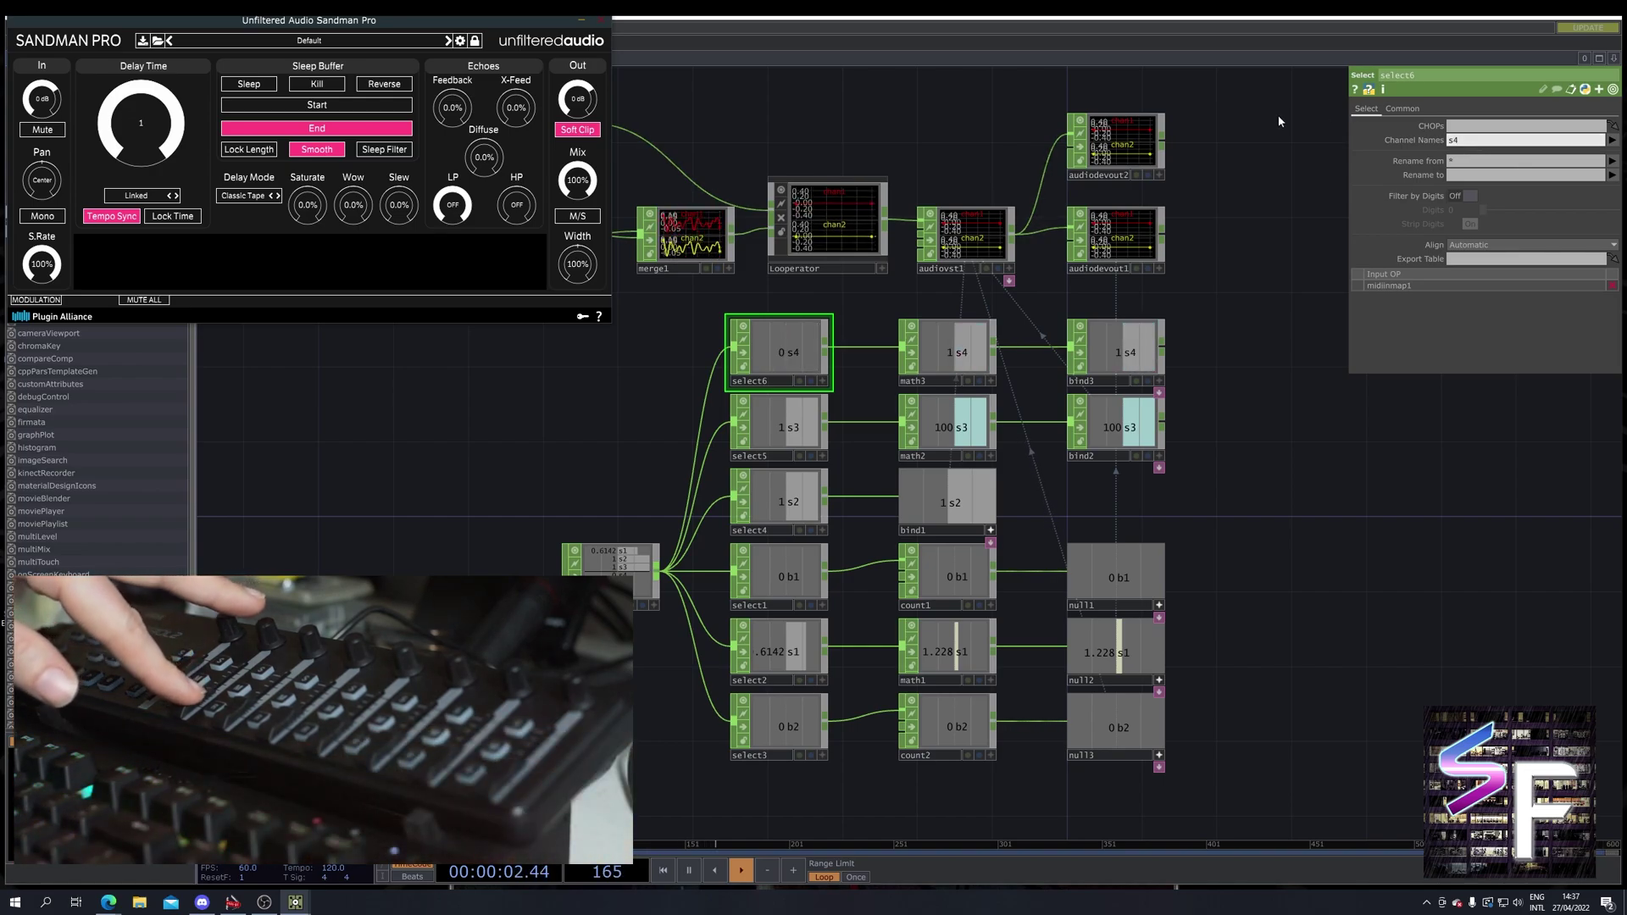
click(970, 356)
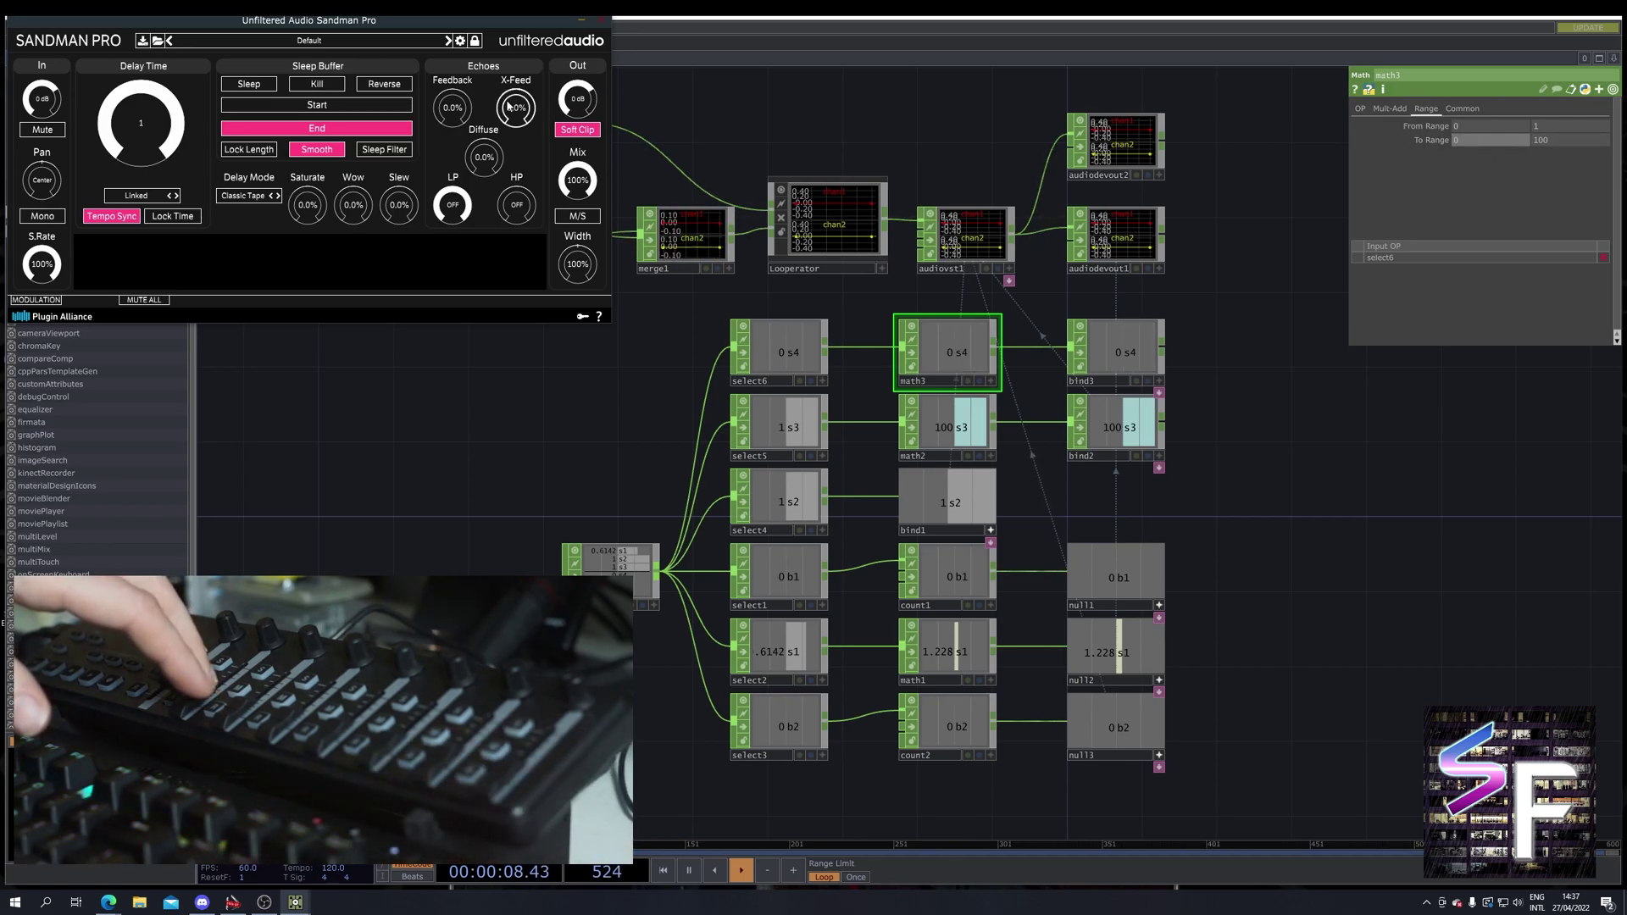
drag(455, 120, 450, 85)
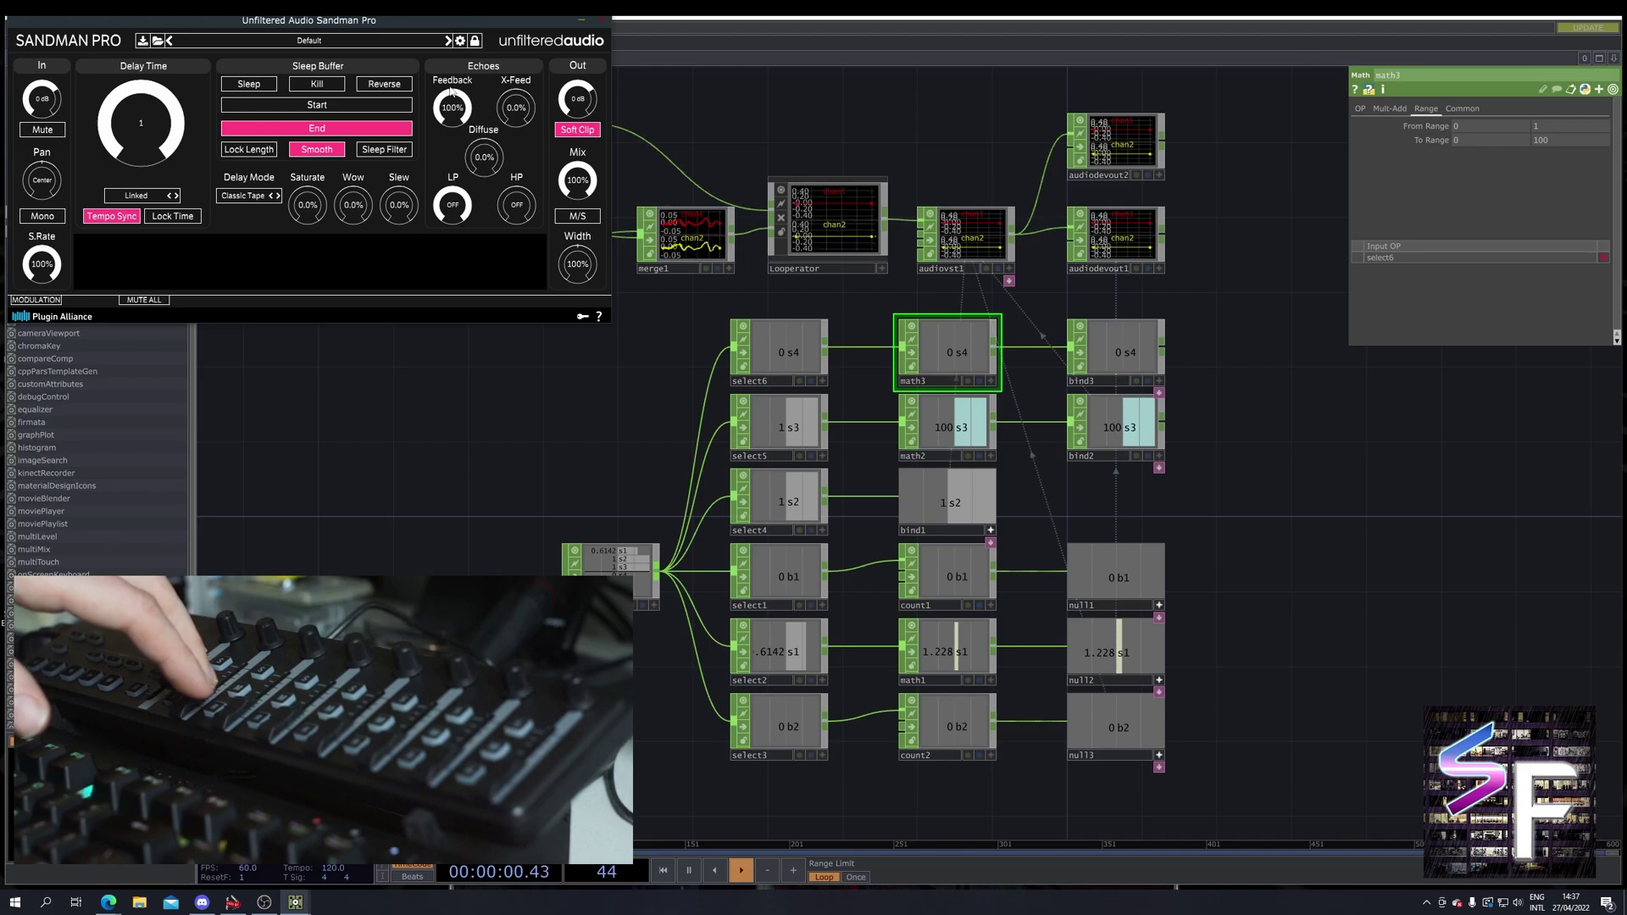
Step: Bind the s4 channel of bind3 to the Feedback parameter of audiovst1
click(1134, 356)
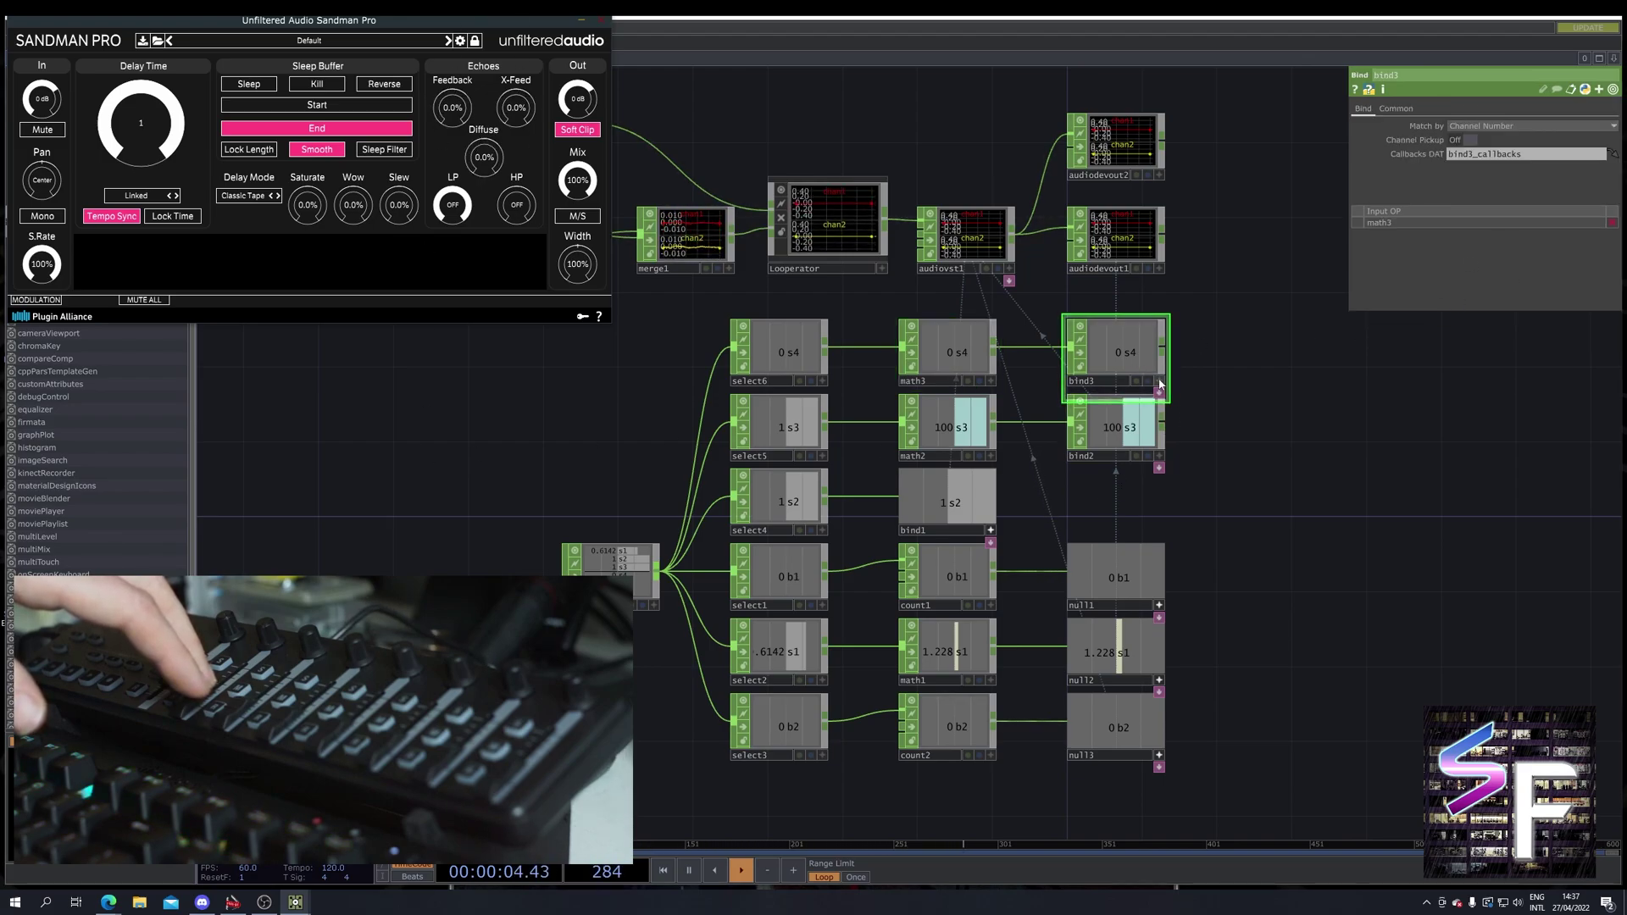
click(1004, 239)
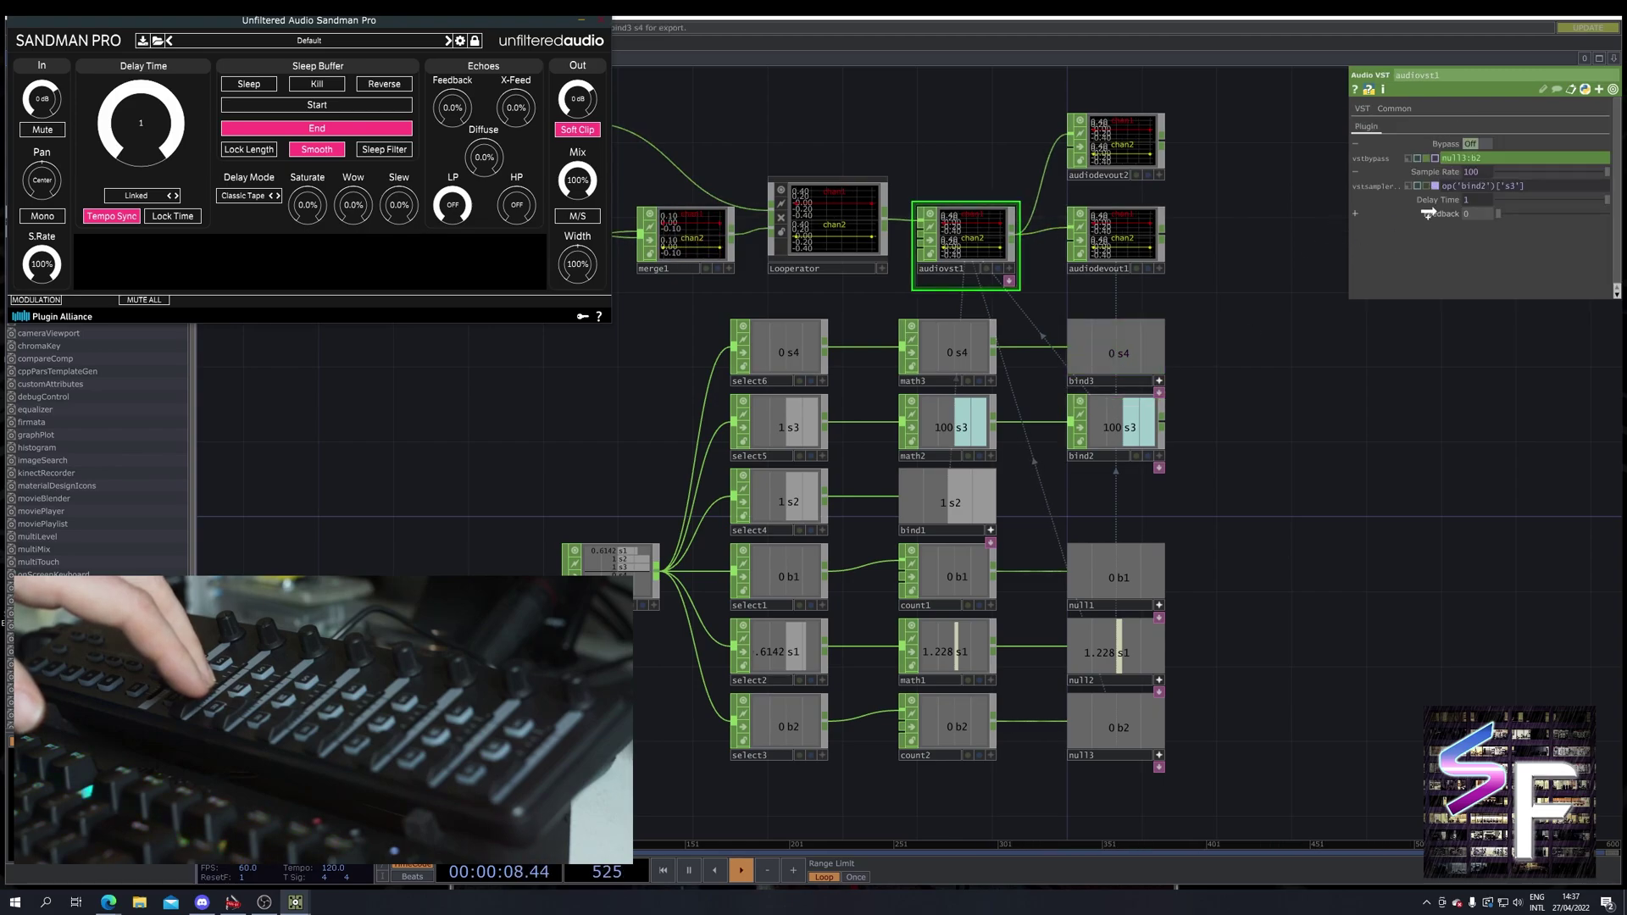
drag(1475, 218, 1476, 217)
click(1484, 213)
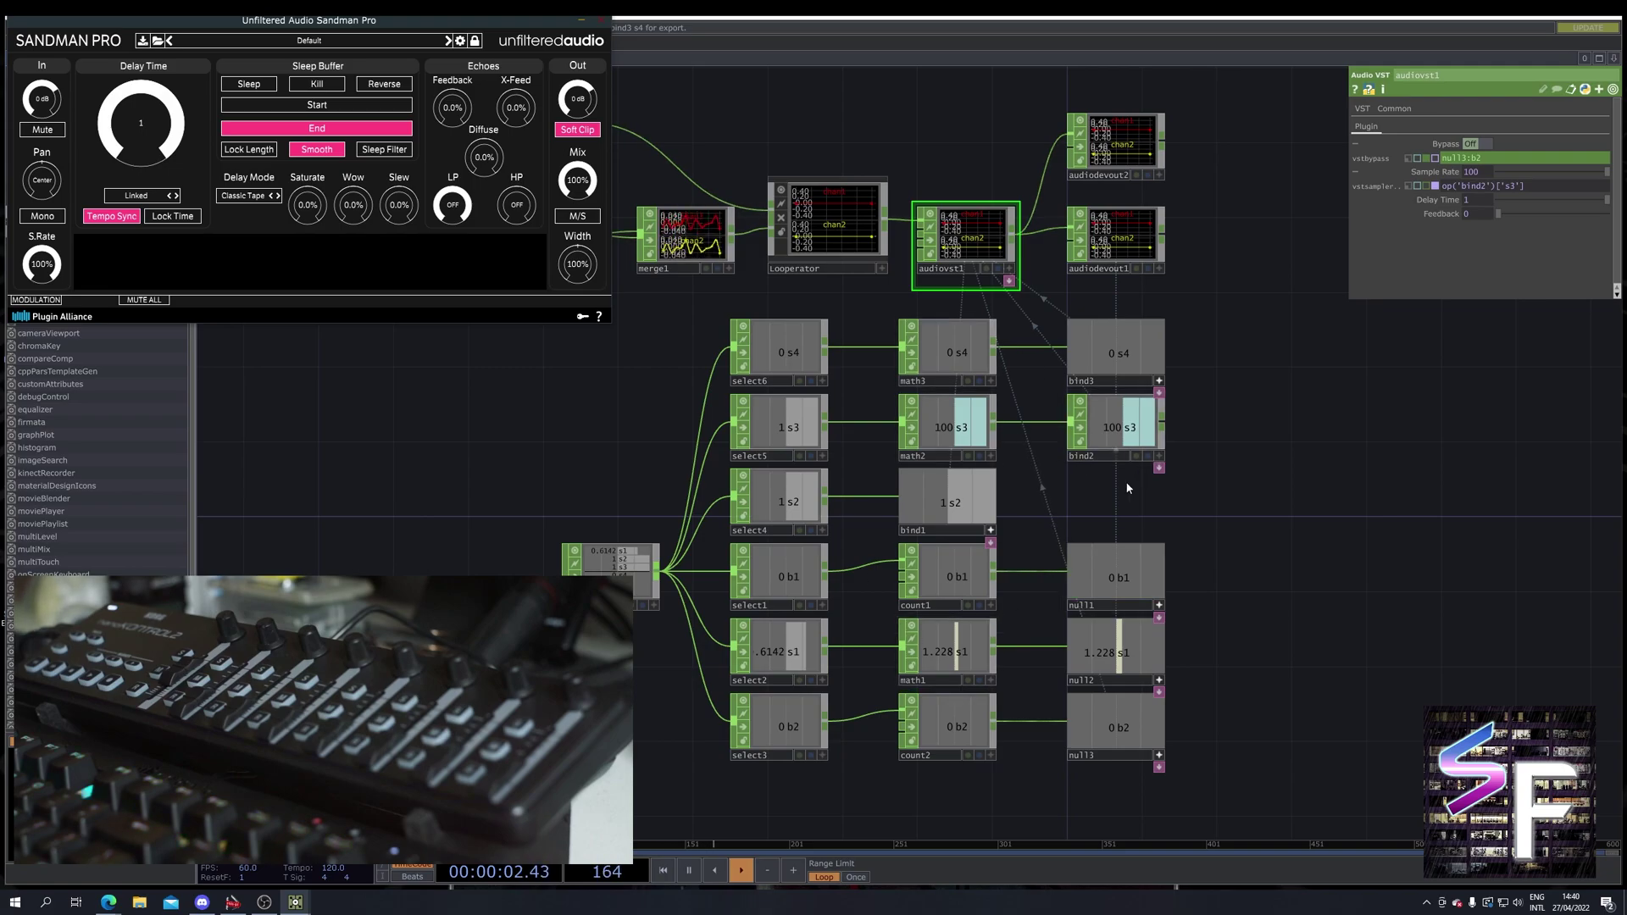
Step: Select the Looperator component to show its parameters
drag(1329, 468, 1330, 480)
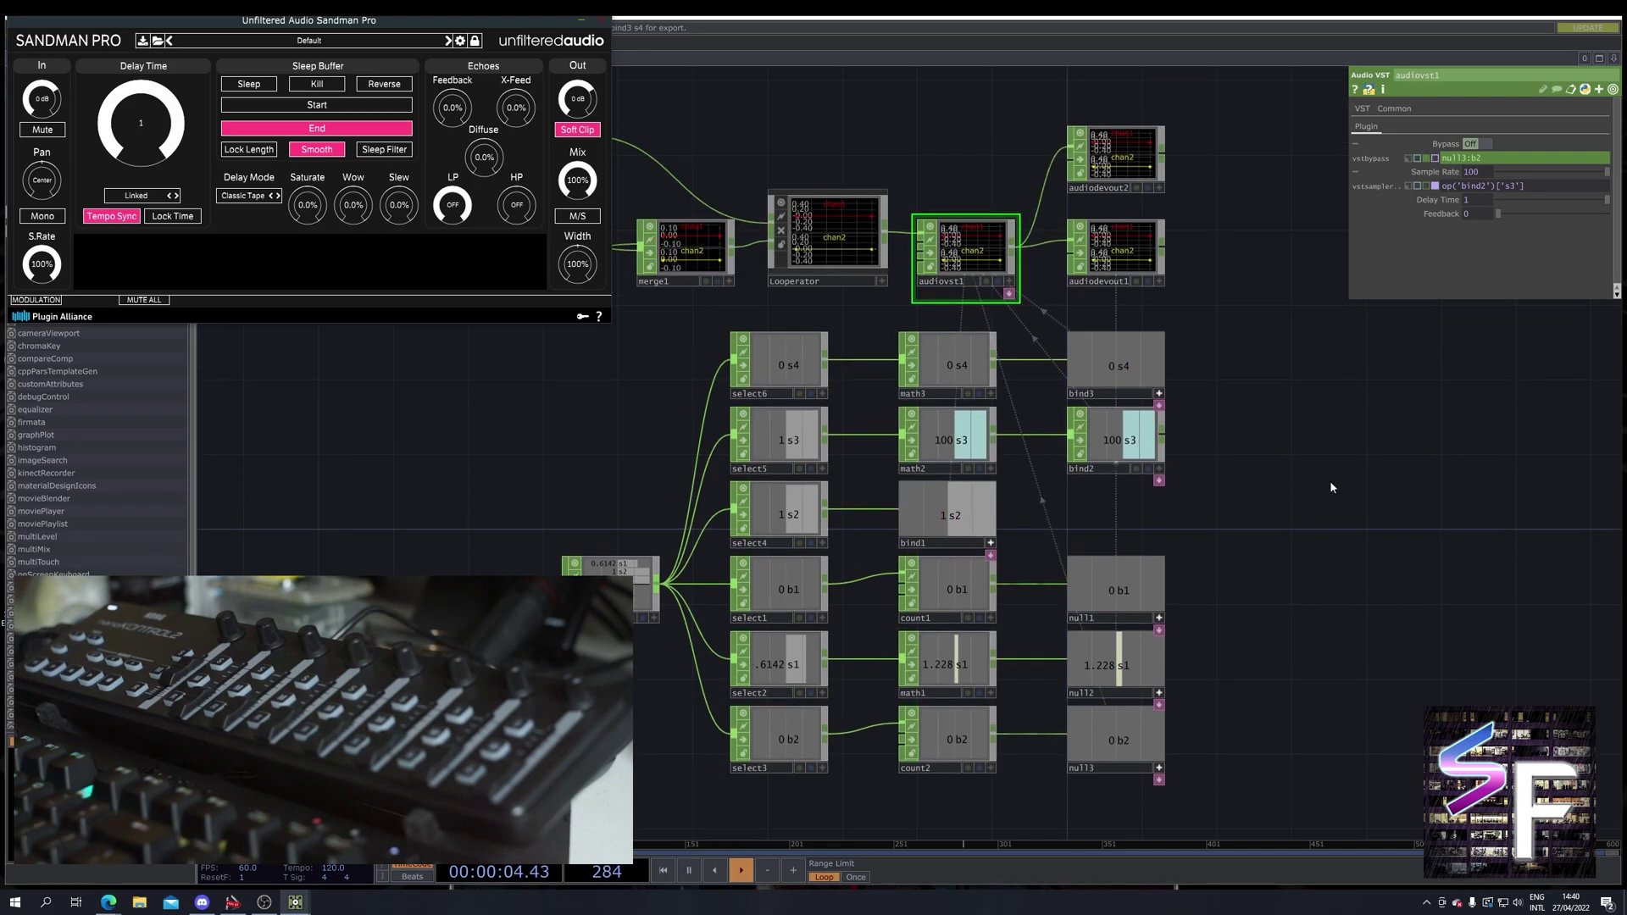
click(829, 239)
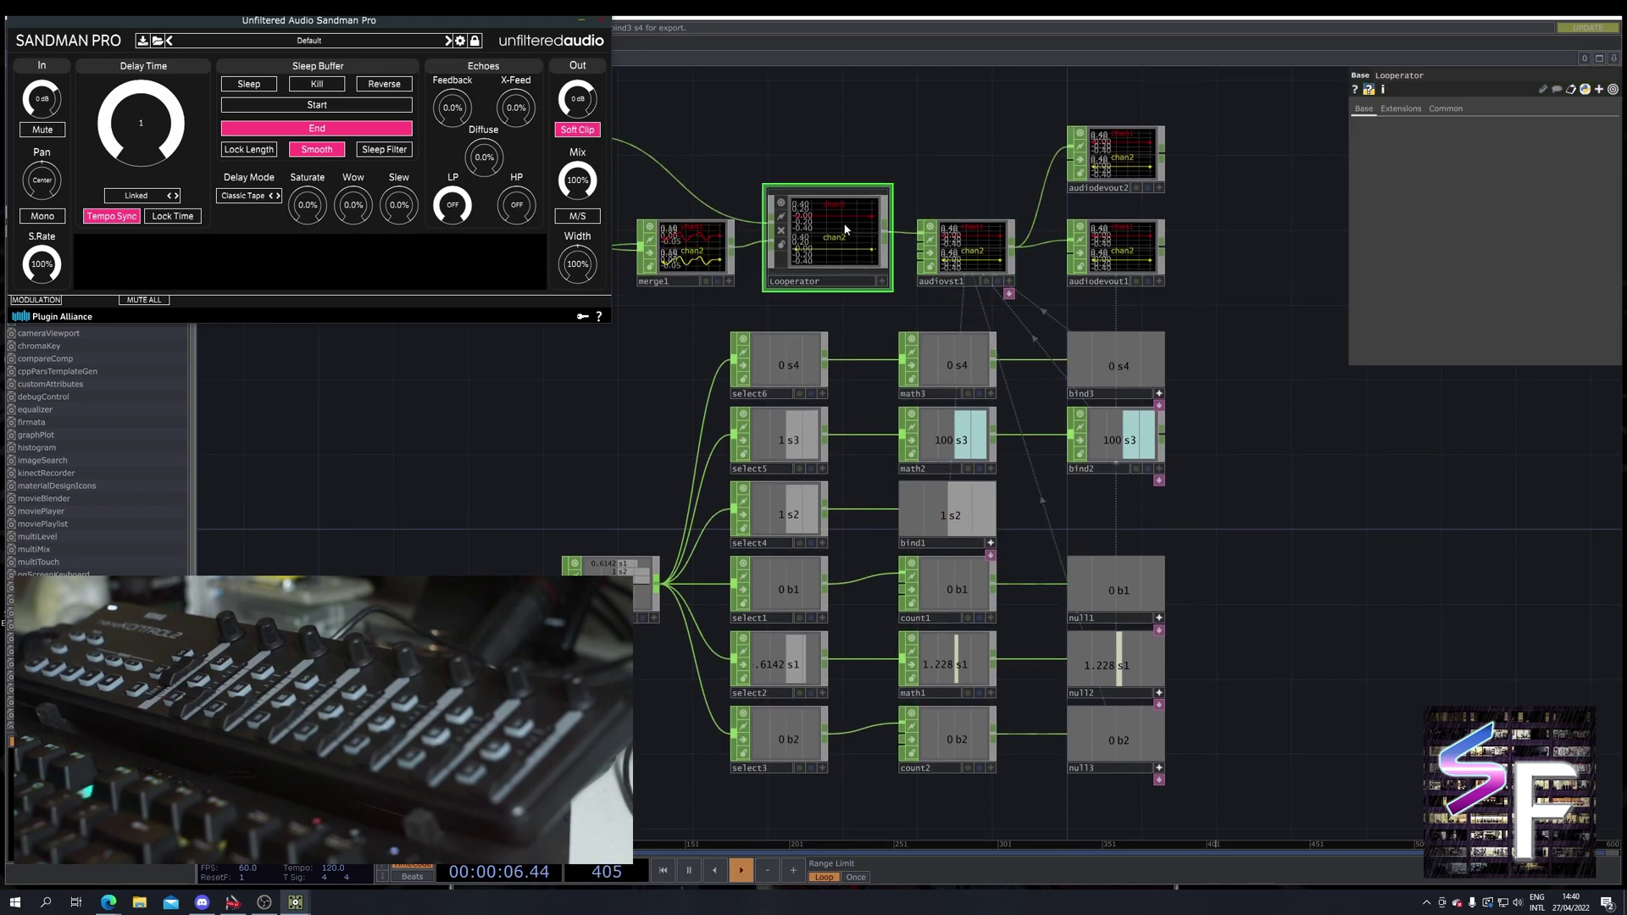